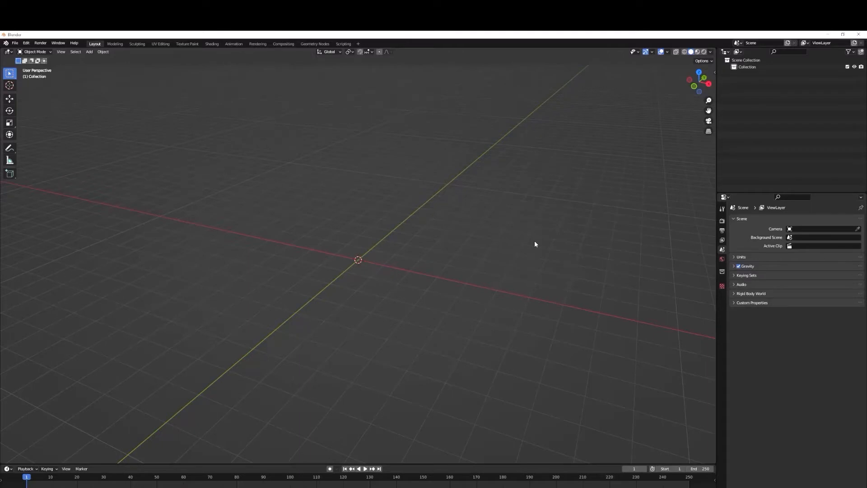
Add a cube mesh at the world origin
middle_click_drag(535, 244, 513, 250)
key("shift+a")
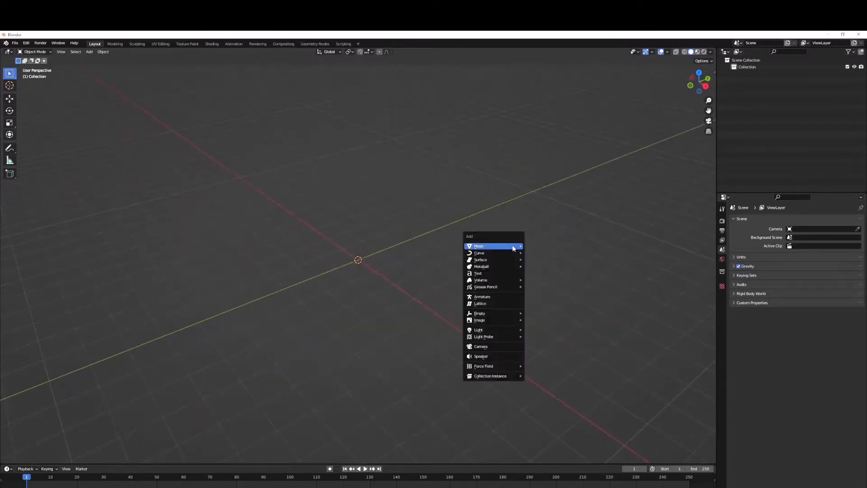
mouse_move(513, 246)
left_click(539, 252)
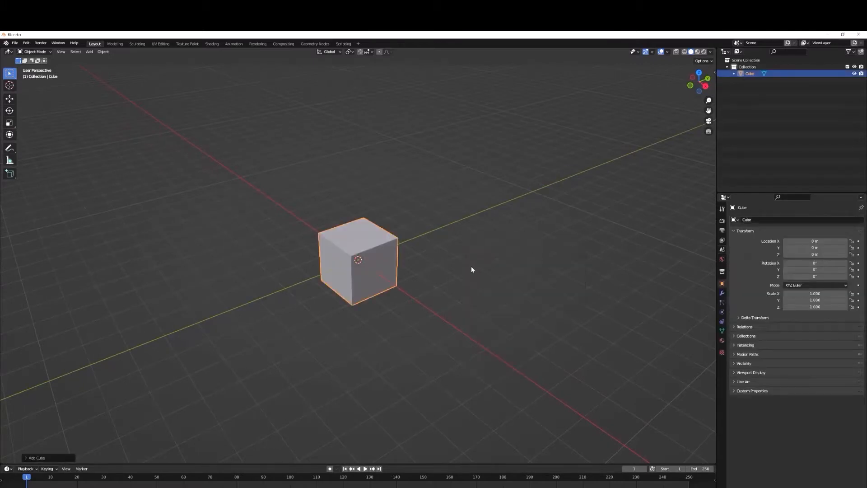
Move the cube's mesh 1 m up along Z in Edit Mode, leaving its origin point at the base, and return to Object Mode
key("Tab")
key("g")
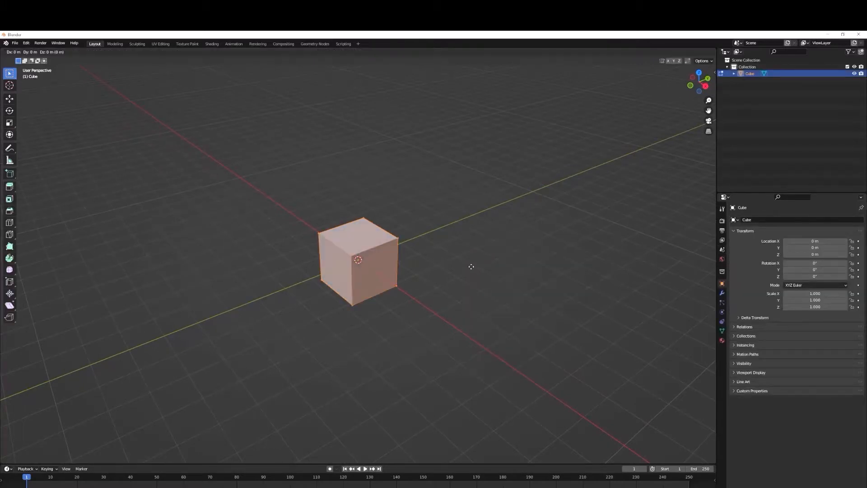
key("z")
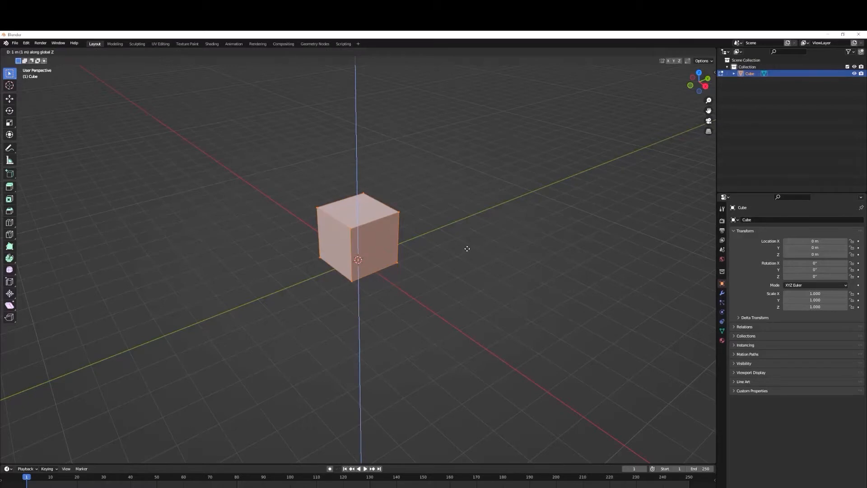
left_click(466, 248)
mouse_move(465, 291)
middle_mouse_down()
mouse_move(486, 285)
mouse_move(455, 292)
mouse_move(461, 275)
middle_mouse_up()
key("Tab")
scroll(430, 285, "up", 2)
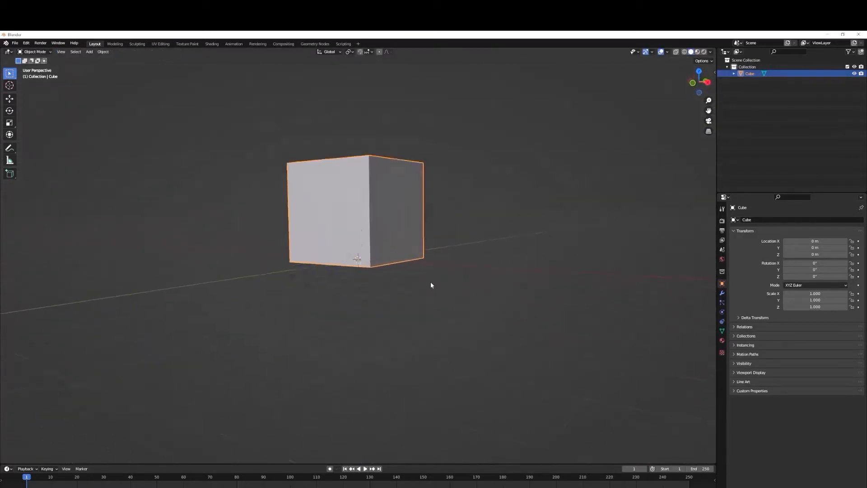
scroll(431, 285, "up", 4)
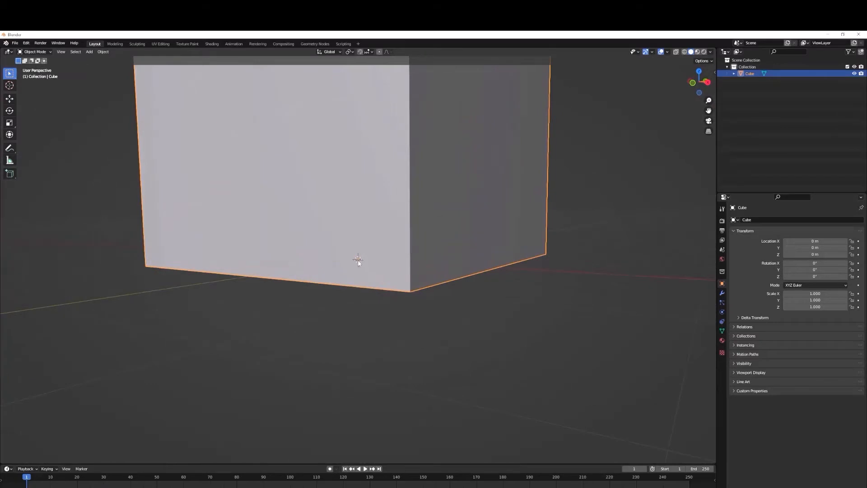
scroll(357, 261, "down", 5)
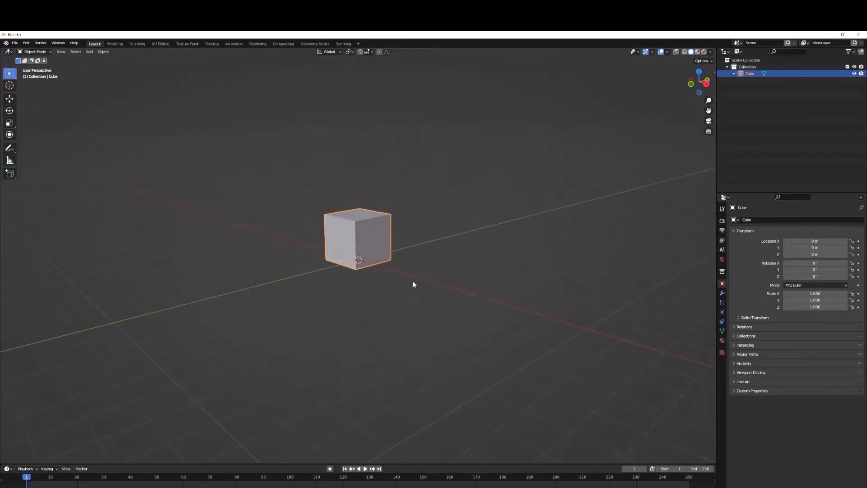
Scale the cube up to about 4.9 from its base origin in Object Mode, and clear its scale
key("s")
left_click(617, 278)
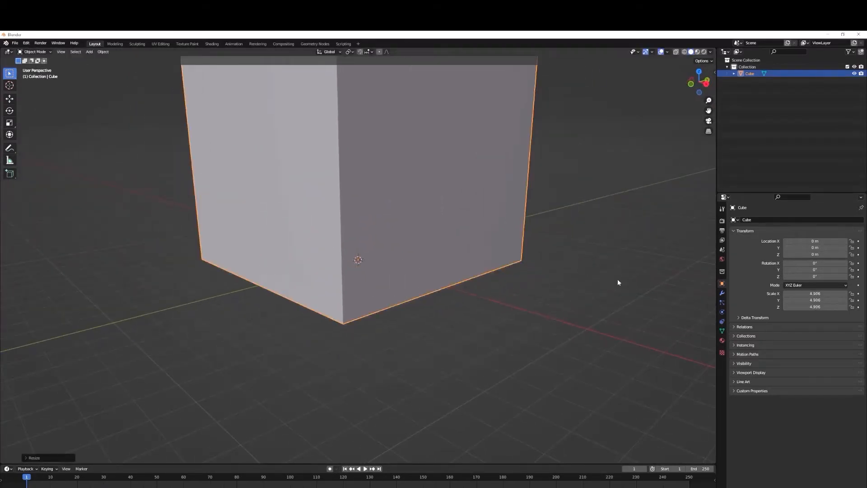
key("Tab")
key("Tab")
key("Tab")
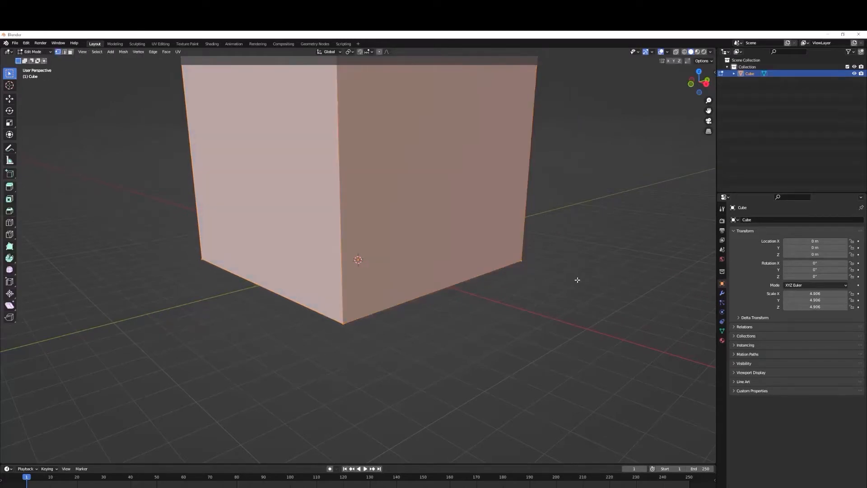
key("Tab")
key("alt+s")
Move the cube's mesh -1 m along Z in Edit Mode to center it on its origin point again
key("Tab")
key("g")
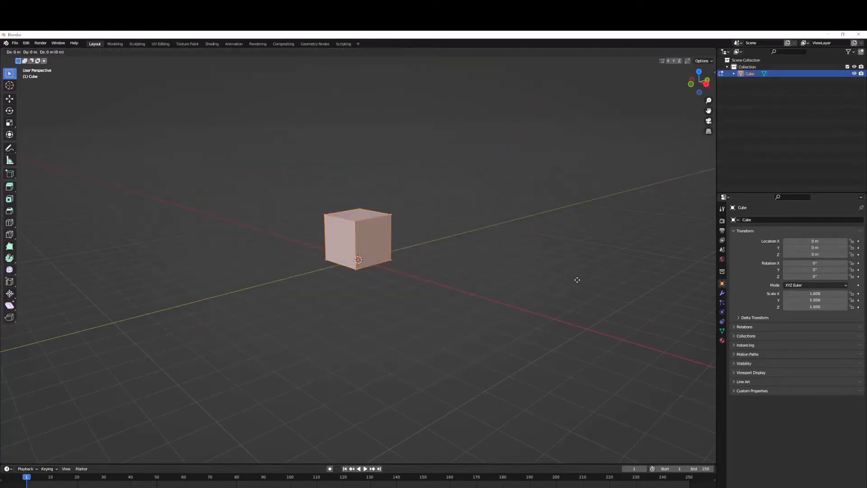
key("z")
key("0")
key("Return")
key("ctrl+z")
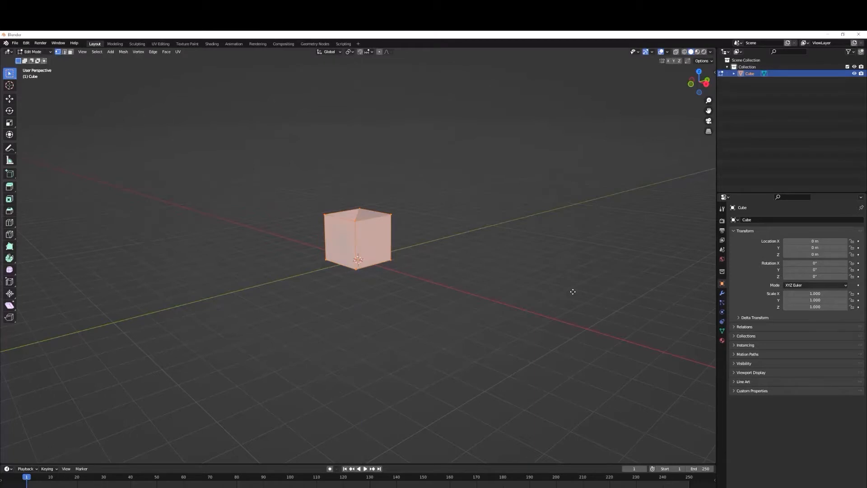
type("gz")
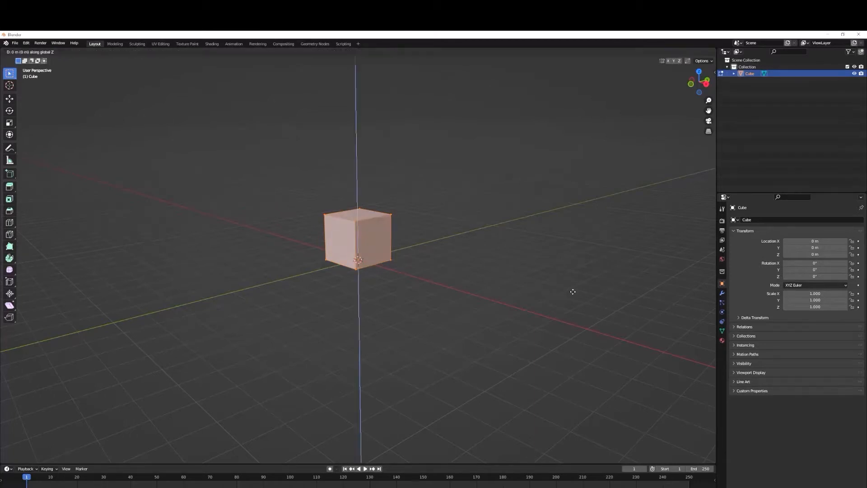
type("-1")
key("Return")
key("Tab")
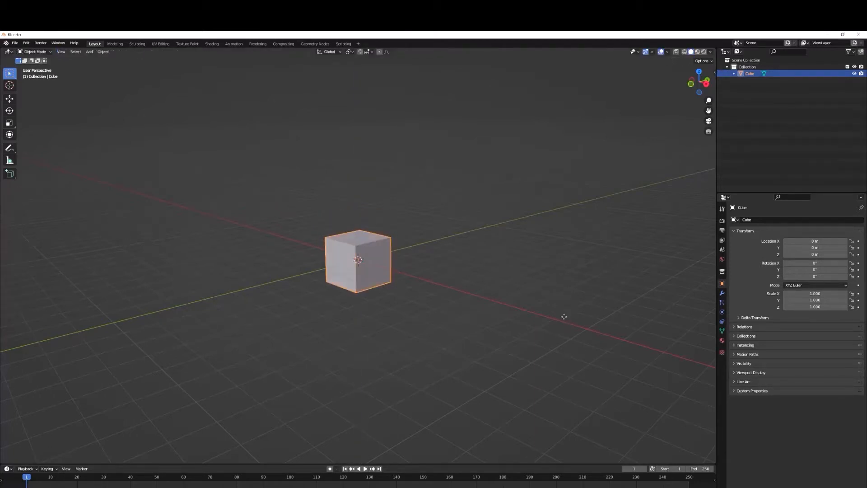
Raise the cube about 1.17 m along Z in Object Mode and scale it to about 3.77
key("g")
key("z")
left_click(567, 291)
key("s")
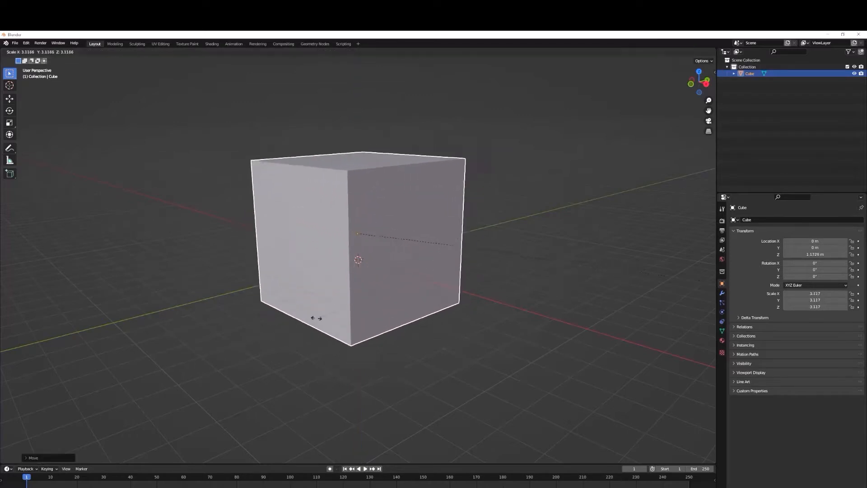
left_click(312, 325)
middle_click_drag(242, 344, 412, 344)
Delete the enlarged cube and add a fresh cube at the world origin
key("x")
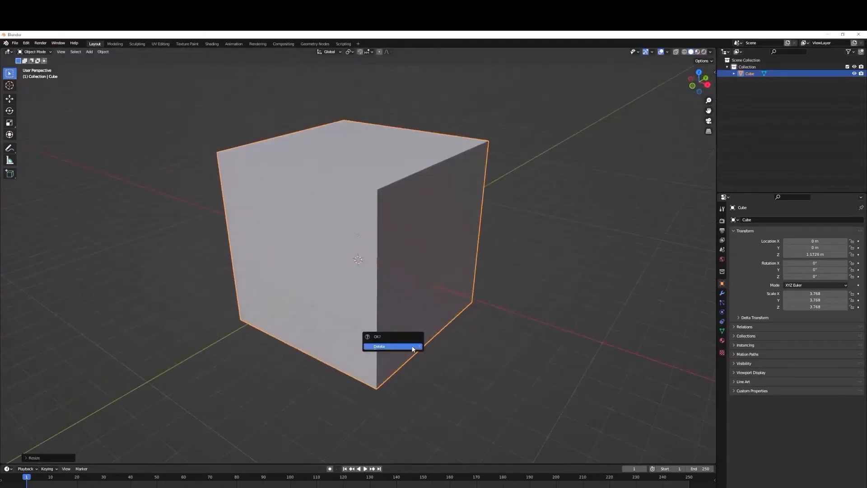
left_click(412, 347)
key("shift+a")
left_click(433, 352)
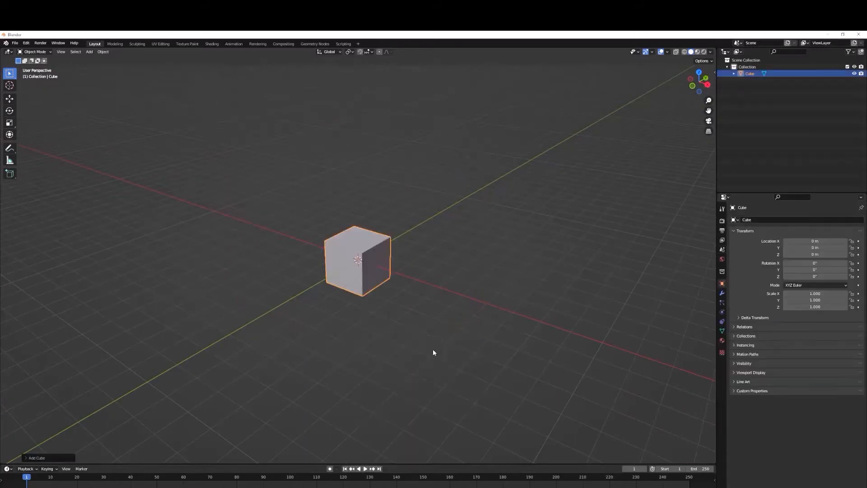
key("g")
key("z")
right_click(428, 347)
Raise the cube's mesh along Z in Edit Mode so its base rests on its origin point
key("Tab")
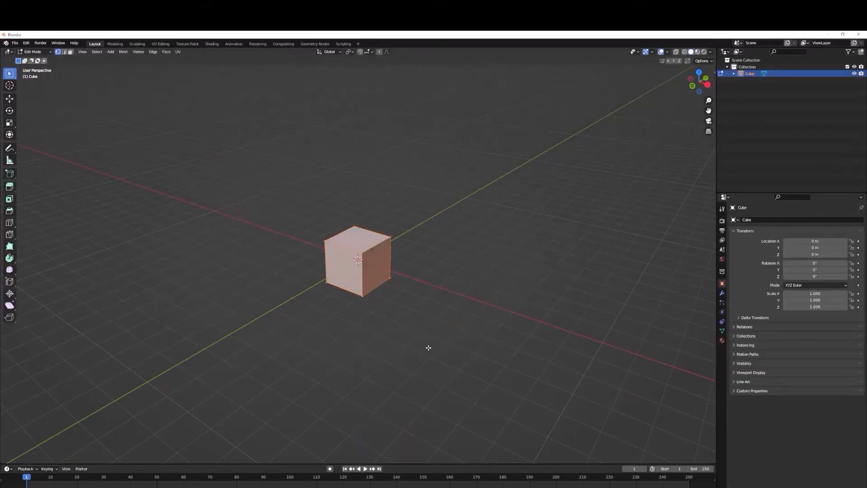
key("g")
key("z")
left_click(424, 335)
key("Tab")
middle_click_drag(428, 334, 443, 326)
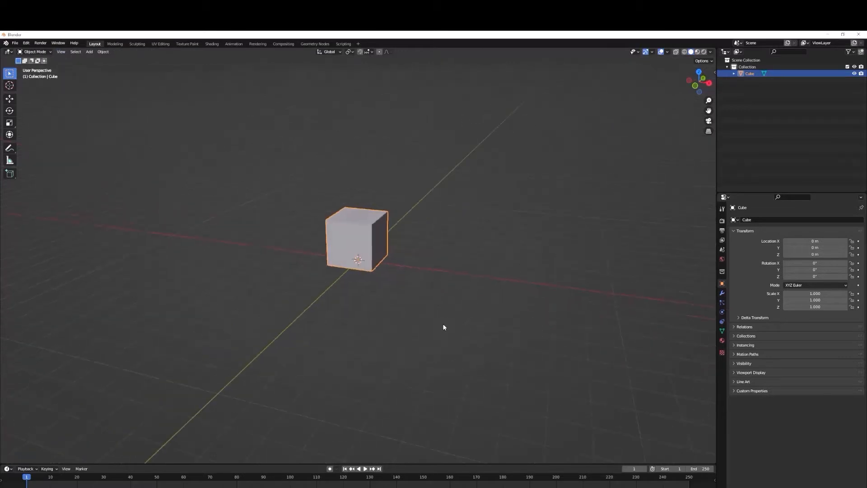
Scale the cube by 3 in Object Mode and switch the viewport to Wireframe shading
key("s")
key("3")
key("Return")
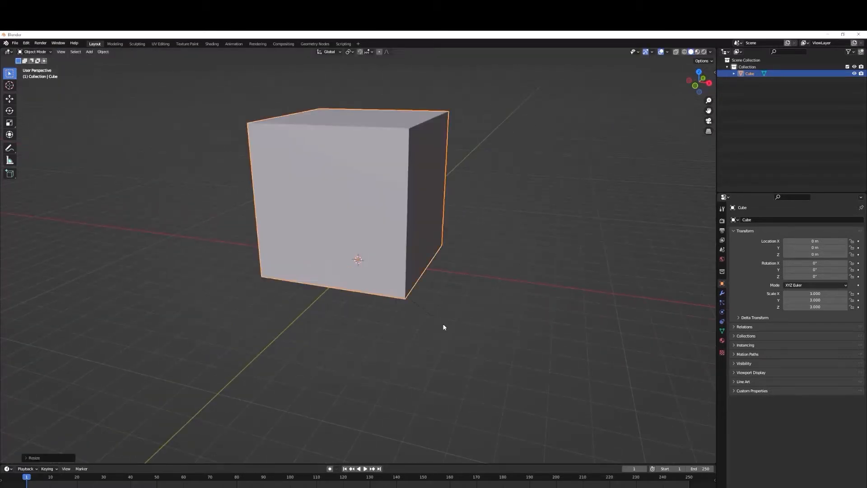
key("z")
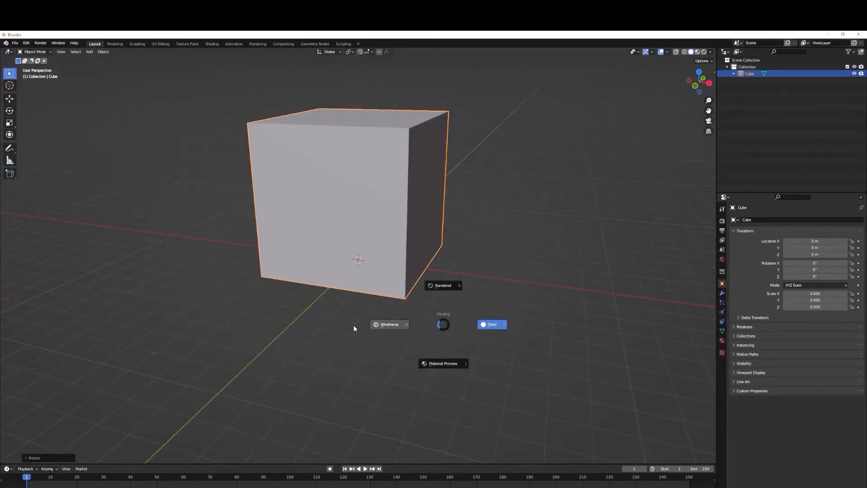
left_click(372, 321)
middle_click_drag(372, 322, 454, 289)
Add a second cube at the world origin and scale it down to about 0.52
key("shift+a")
mouse_move(409, 286)
left_click(447, 292)
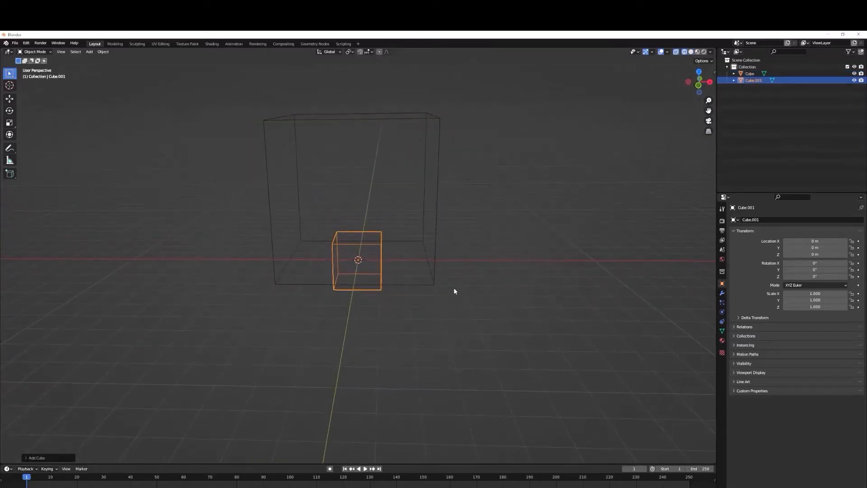
key("s")
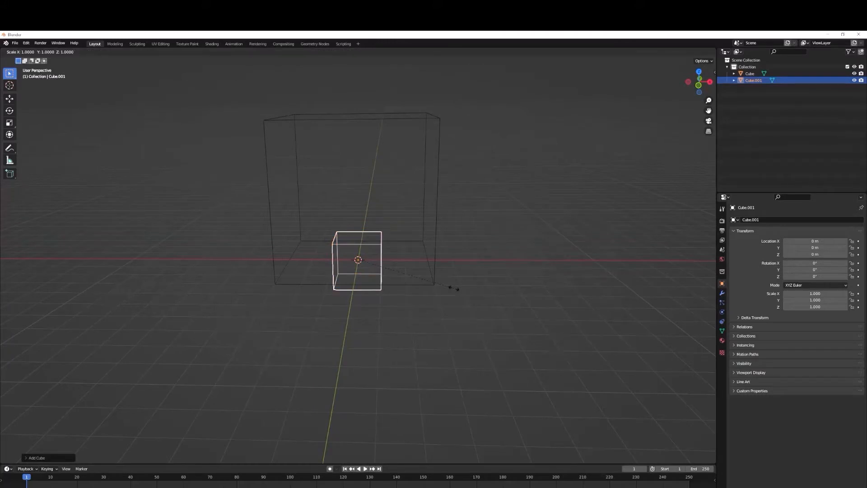
left_click(407, 274)
Raise the small cube about 4.55 m along Z inside the large cube and scale it to about 0.79
key("g")
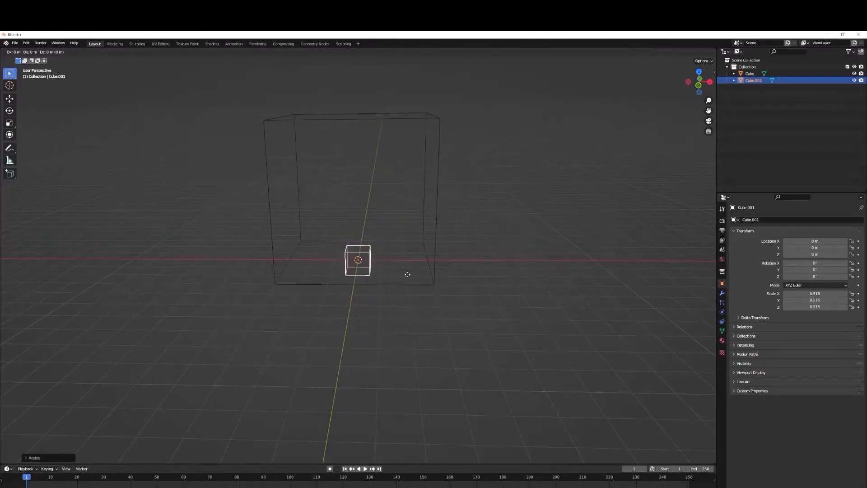
key("z")
left_click(402, 167)
key("s")
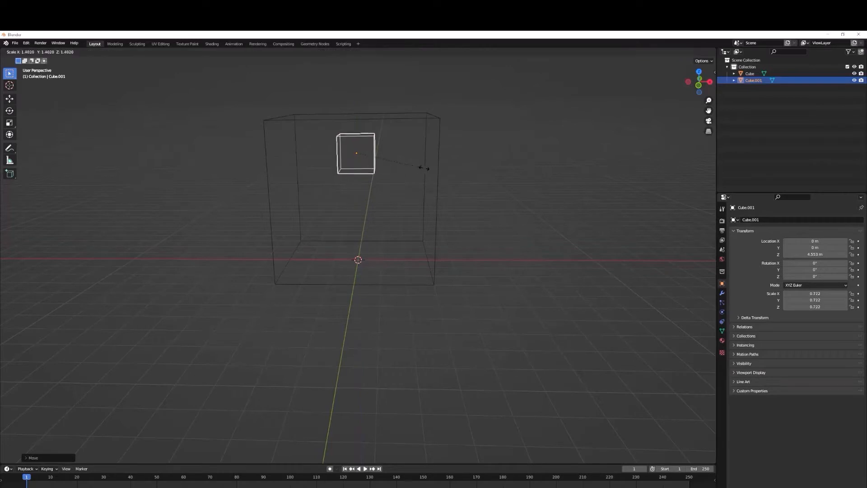
left_click(431, 170)
middle_click_drag(472, 198, 459, 199)
Add a third cube and raise the whole object 1 m along Z in Object Mode
left_click(472, 291)
middle_click_drag(471, 290, 473, 296)
key("shift+a")
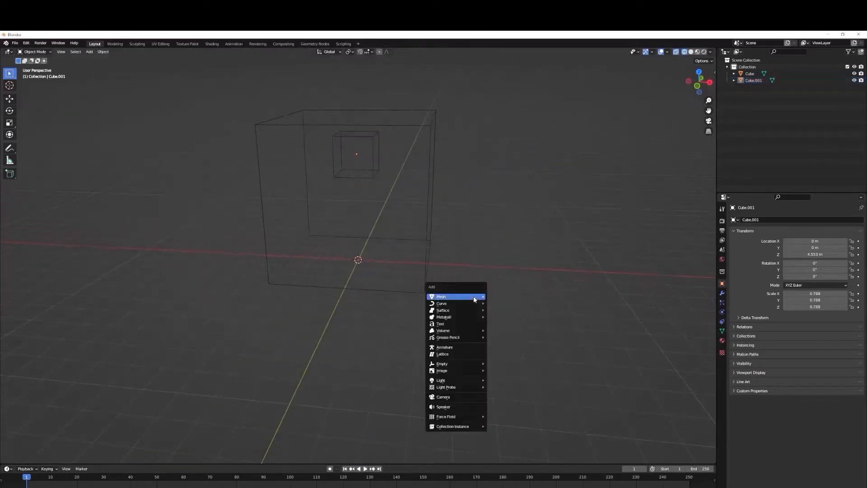
mouse_move(473, 297)
left_click(499, 304)
key("g")
key("z")
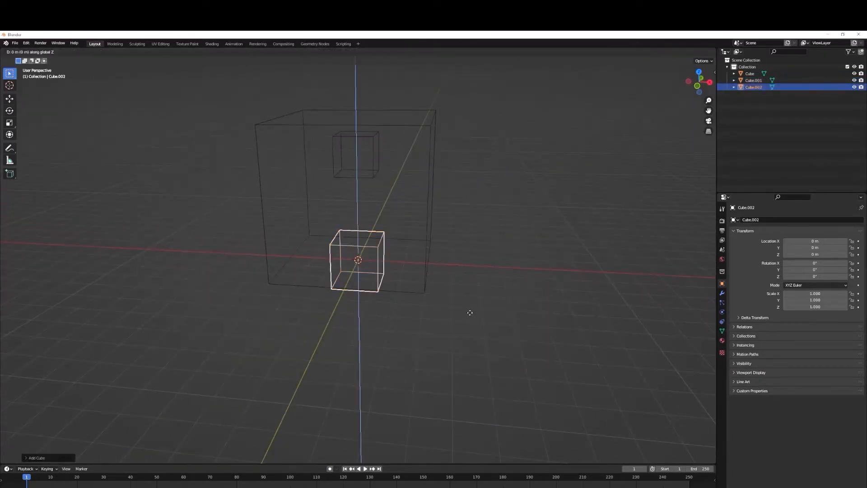
left_click(464, 294, "ctrl")
Scale the third cube down to about 0.54 around its centered origin point in Object Mode
key("Tab")
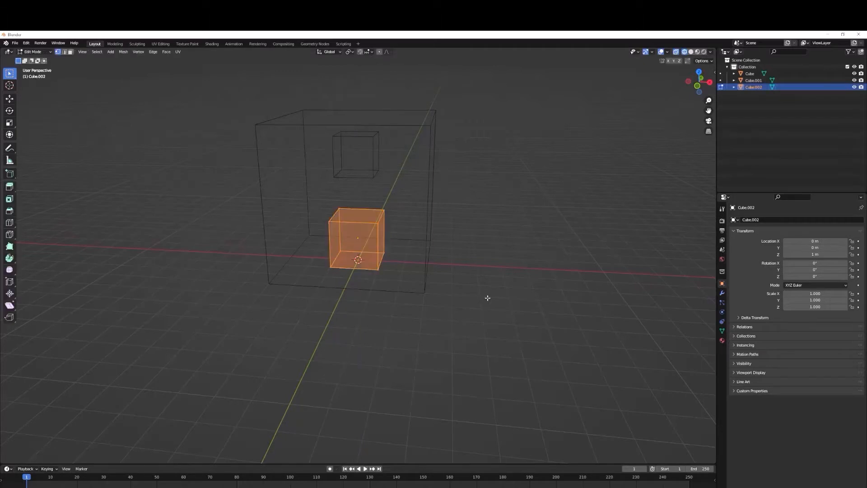
key("Tab")
key("s")
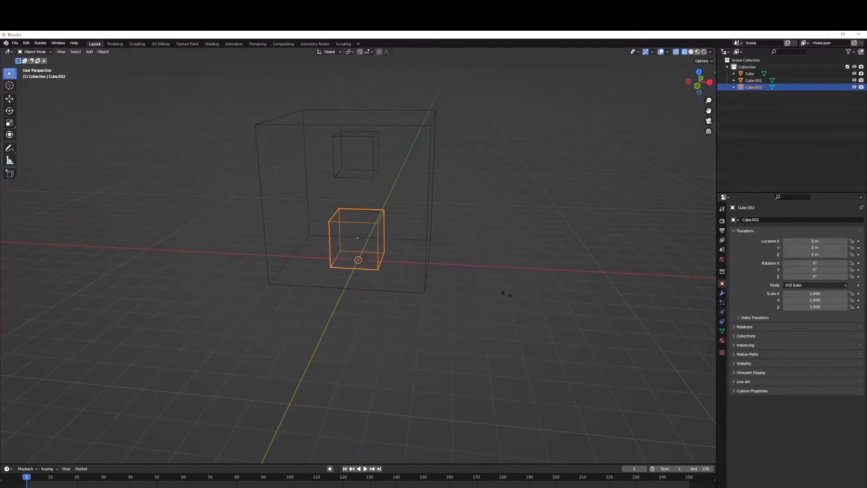
left_click(437, 271)
middle_click_drag(437, 271, 468, 267)
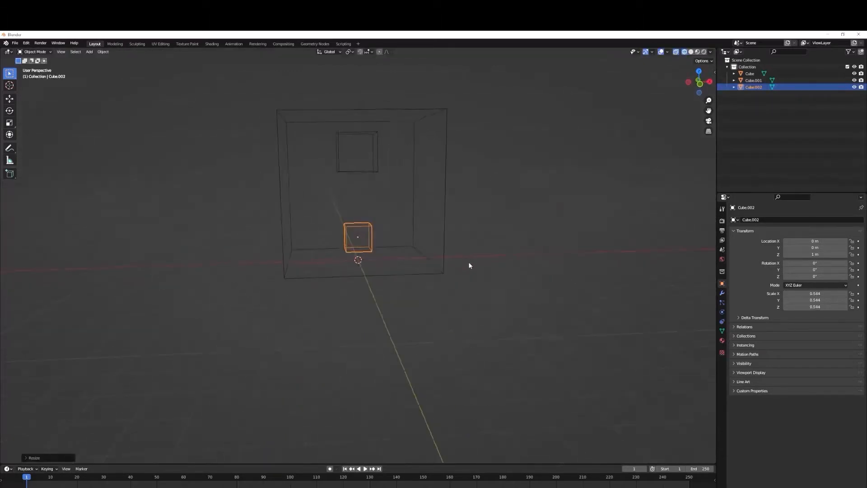
Delete the third cube and add a replacement cube at the world origin
key("x")
left_click(465, 268)
key("a")
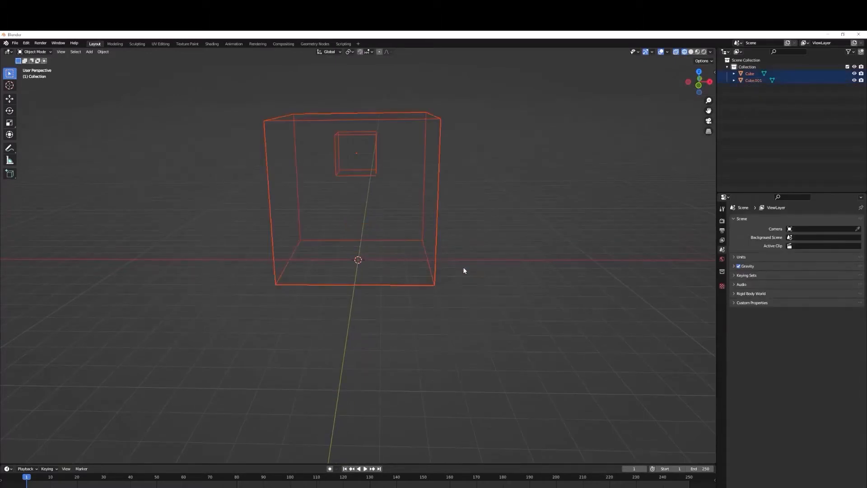
key("alt+a")
key("shift+a")
mouse_move(470, 267)
left_click(502, 274)
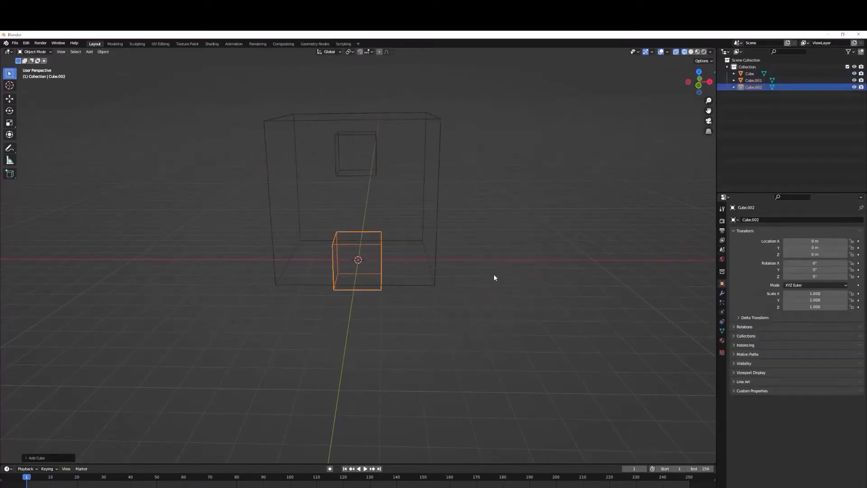
Raise the replacement cube's mesh along Z in Edit Mode until its base sits on its origin point
key("Tab")
key("g")
key("z")
left_click(490, 258)
key("Tab")
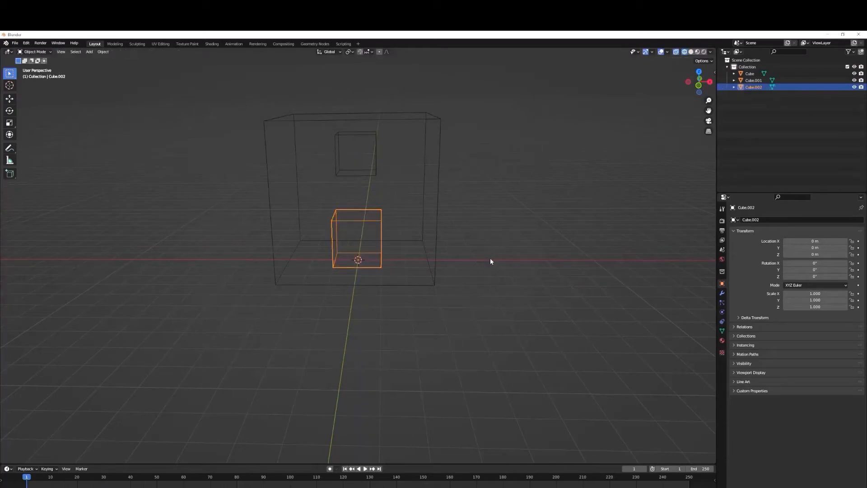
Scale the replacement cube to about 0.54 and move it about -2.05 m along X inside the large cube
key("s")
left_click(433, 264)
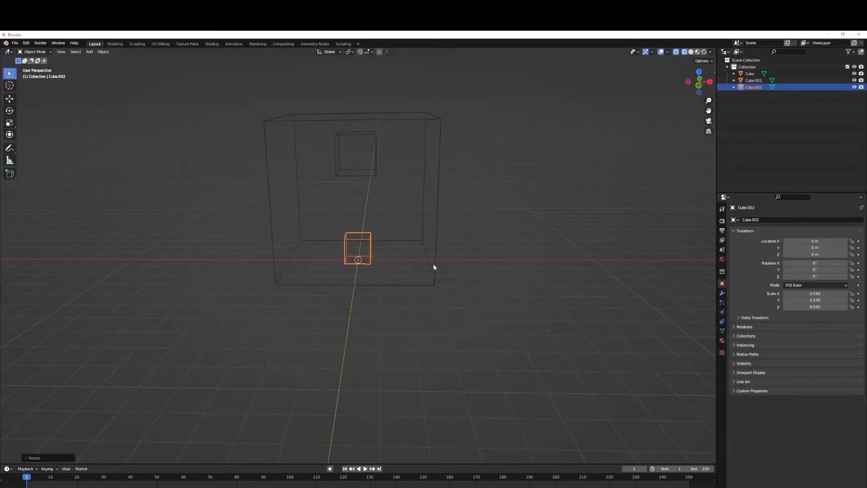
key("g")
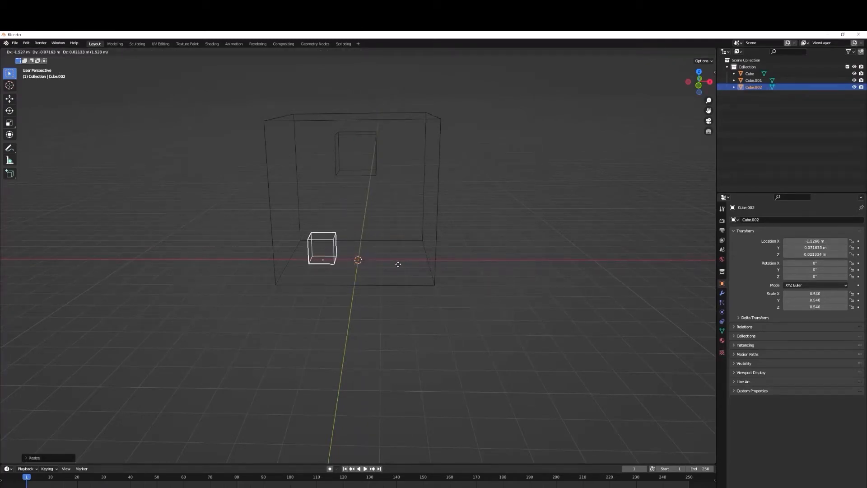
key("x")
left_click(386, 262)
middle_click_drag(444, 269, 291, 141)
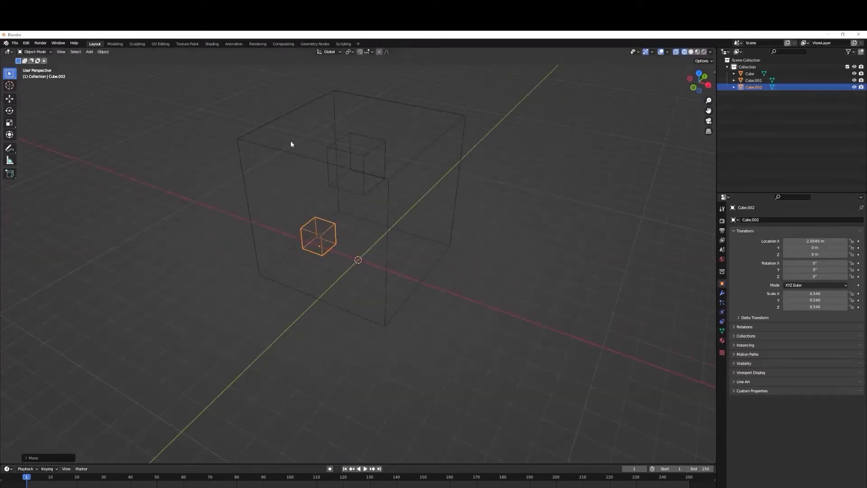
Move the replacement cube about -1.42 m along Y inside the large cube
key("g")
key("y")
left_click(357, 233)
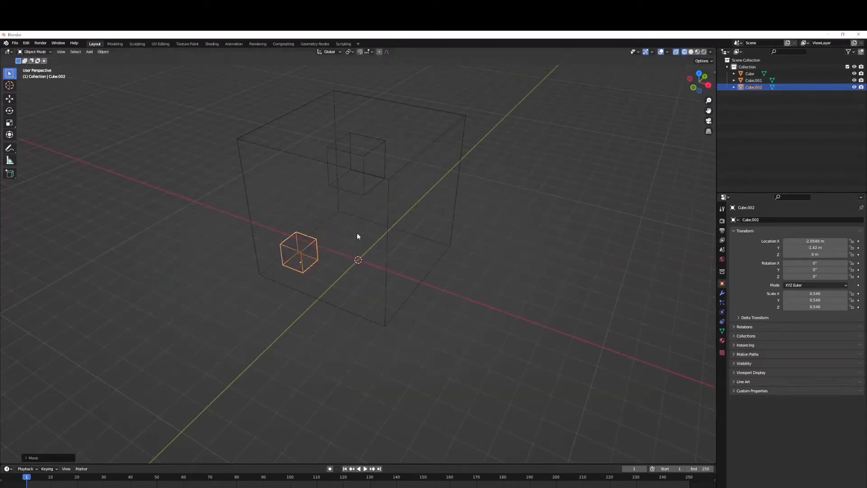
key("shift+s")
key("Escape")
Duplicate the small floor cube and place the copy at about X 1.6 m and Y 1.79 m
key("shift+d")
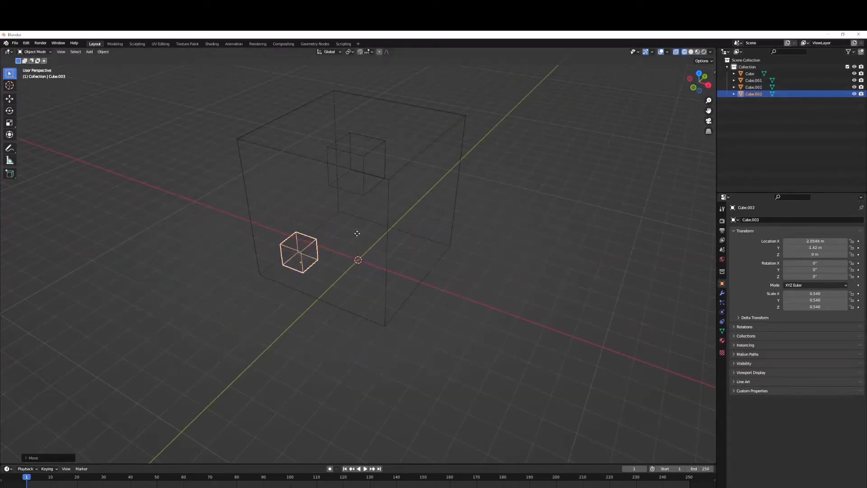
key("y")
left_click(405, 207)
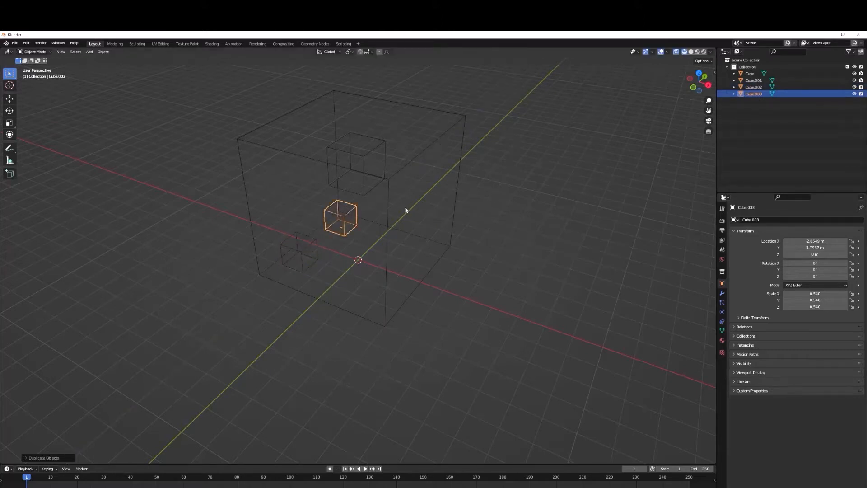
key("g")
key("y")
key("x")
left_click(472, 232)
Rotate the duplicated cube about -17.1° around Z and scale it down to about 0.41
key("r")
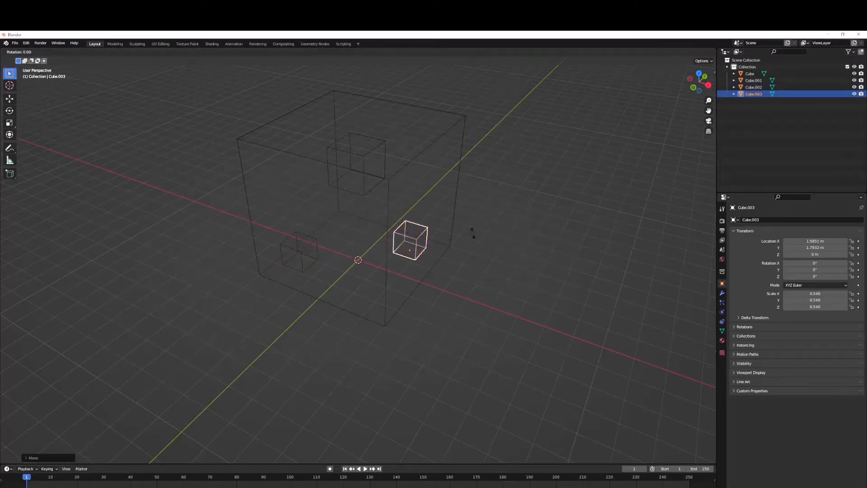
key("z")
left_click(449, 251)
key("x")
right_click(448, 250)
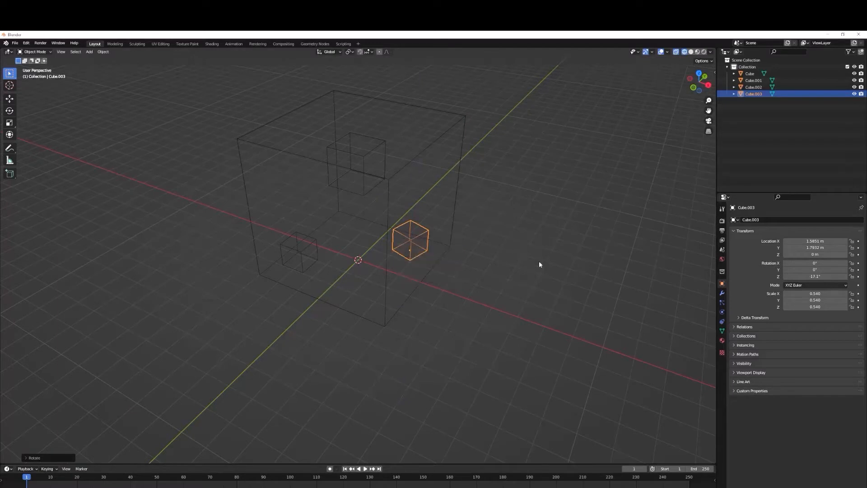
key("s")
left_click(507, 257)
mouse_move(508, 258)
middle_mouse_down()
mouse_move(510, 271)
mouse_move(546, 259)
mouse_move(505, 261)
middle_mouse_up()
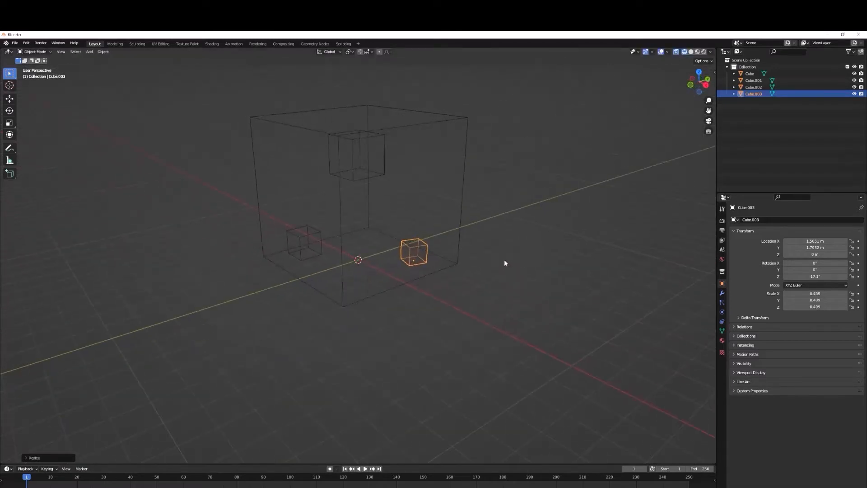
Add Fluid physics to the duplicated floor cube and set its type to Effector
left_click(455, 288)
left_click(423, 245)
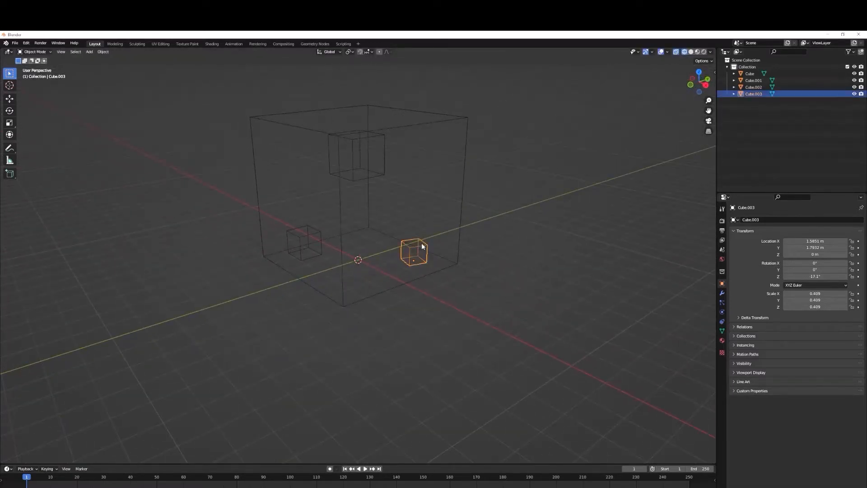
middle_click_drag(423, 244, 519, 316)
left_click(722, 311)
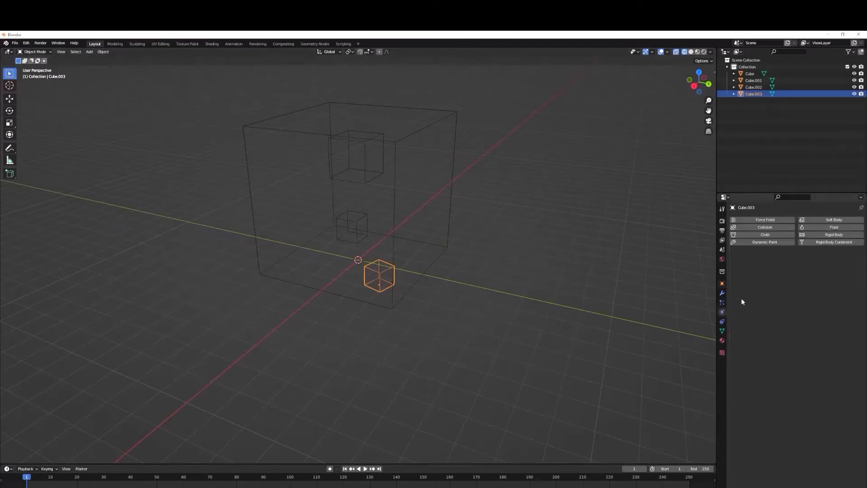
left_click(833, 227)
left_click(814, 264)
left_click(814, 294)
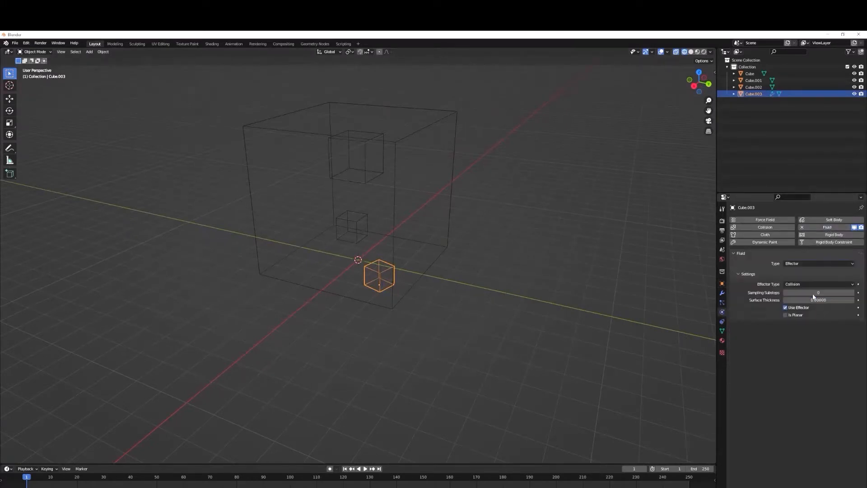
Give the other small floor cube Fluid physics of type Effector and deselect it
left_click(366, 227)
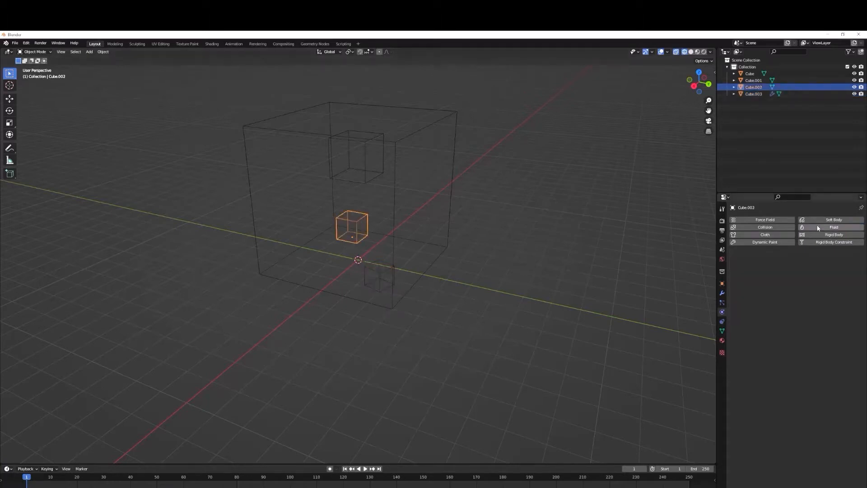
left_click(803, 265)
left_click(807, 293)
middle_click_drag(533, 219, 404, 202)
left_click(462, 224)
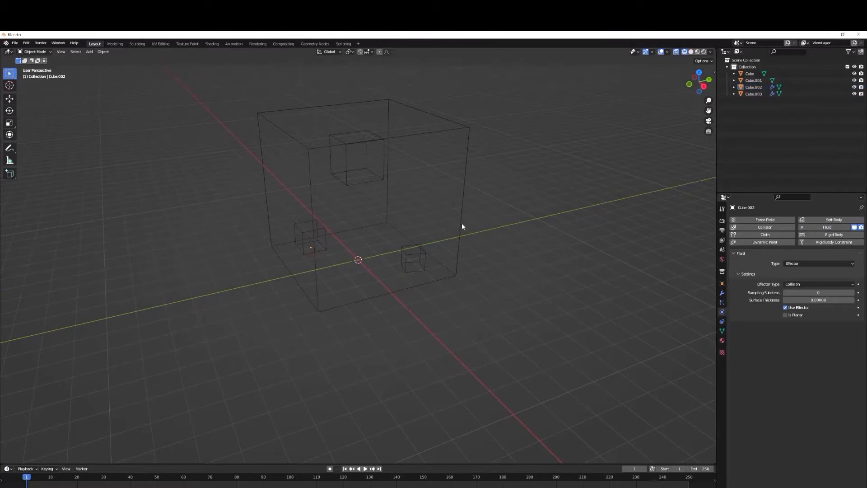
Add Fluid physics to the large cube as a Domain and set the domain type to Liquid
left_click(461, 223)
middle_click_drag(510, 245, 571, 242)
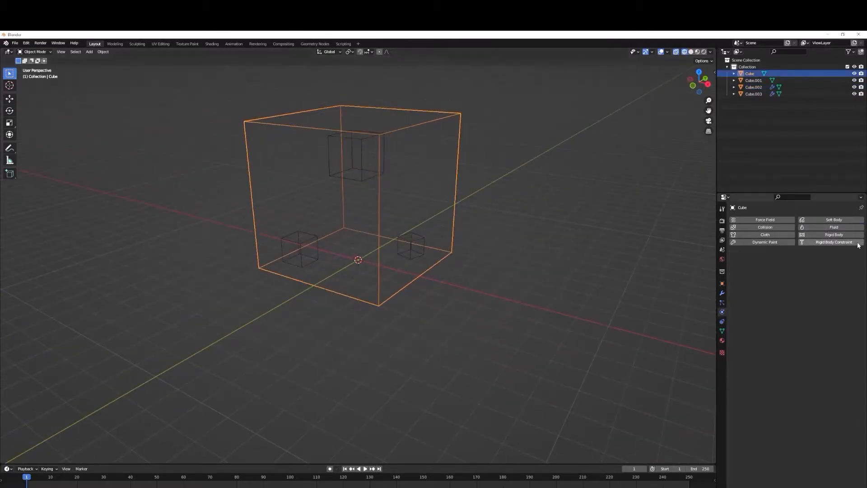
left_click(833, 227)
left_click(820, 264)
left_click(793, 279)
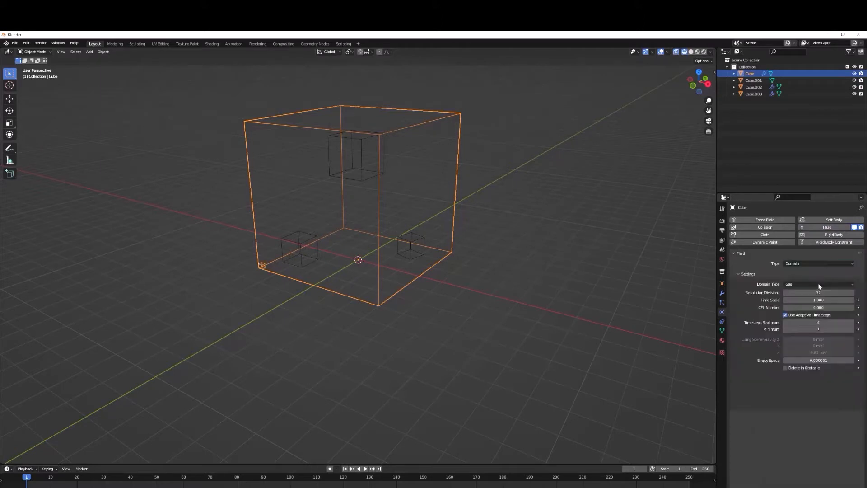
left_click(813, 284)
left_click(821, 300)
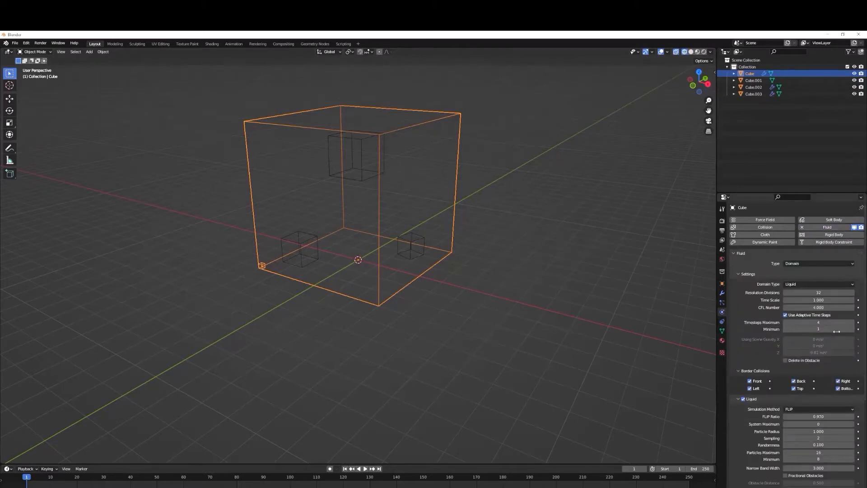
Set the domain's time scale to 1.2 and its resolution divisions to 92
left_click(830, 300)
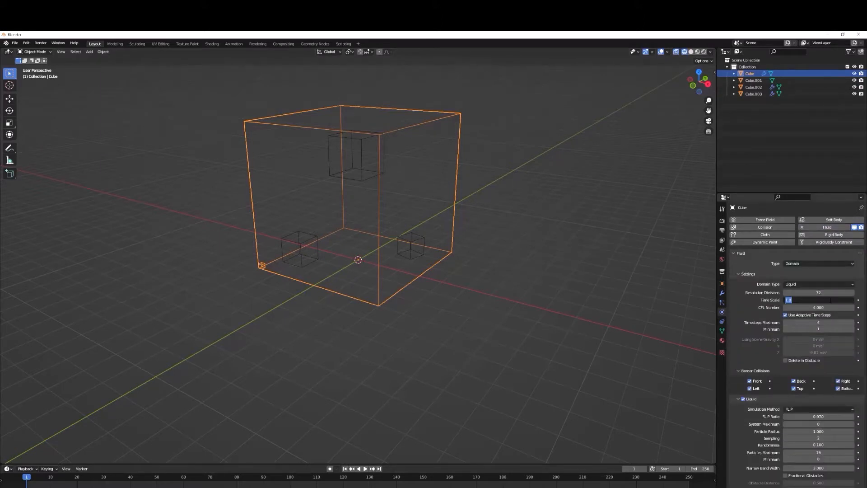
key("BackSpace")
type("1.2")
left_click(818, 292)
type("92")
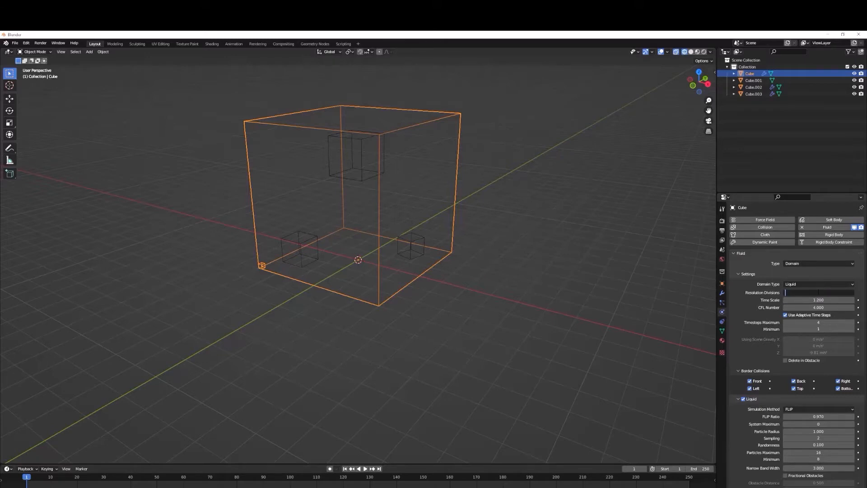
key("Return")
scroll(807, 332, "down", 3)
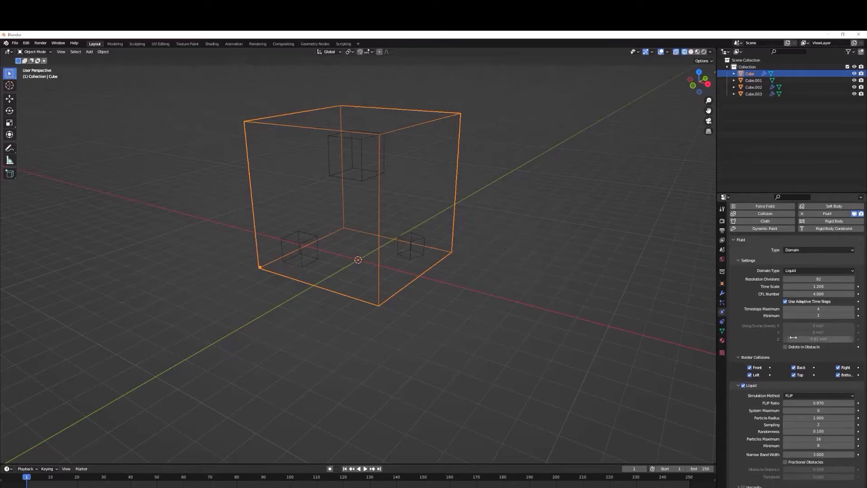
Set the domain's liquid particle sampling to 5 and narrow band width to 15
left_click(826, 370)
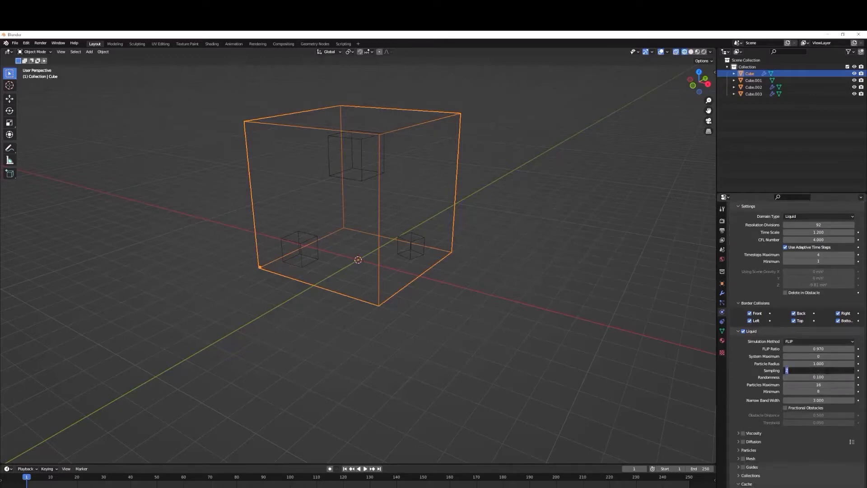
key("Return")
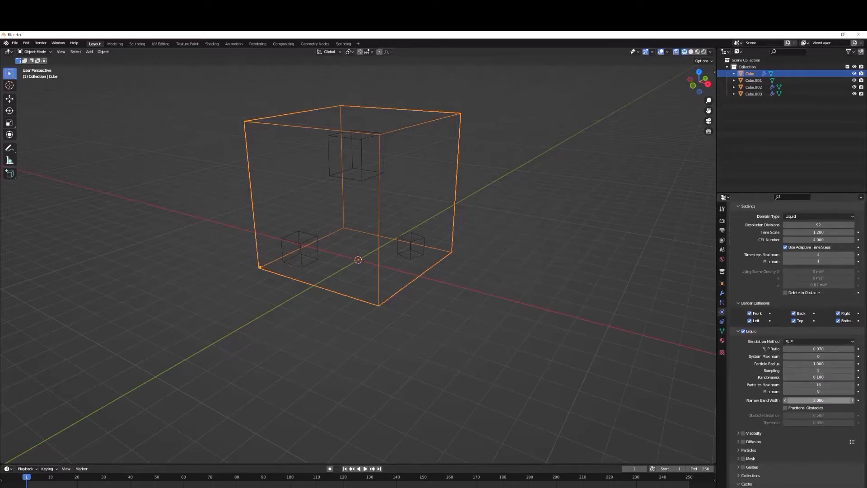
left_click(826, 400)
type("15")
key("Return")
scroll(808, 400, "down", 4)
scroll(817, 435, "down", 2)
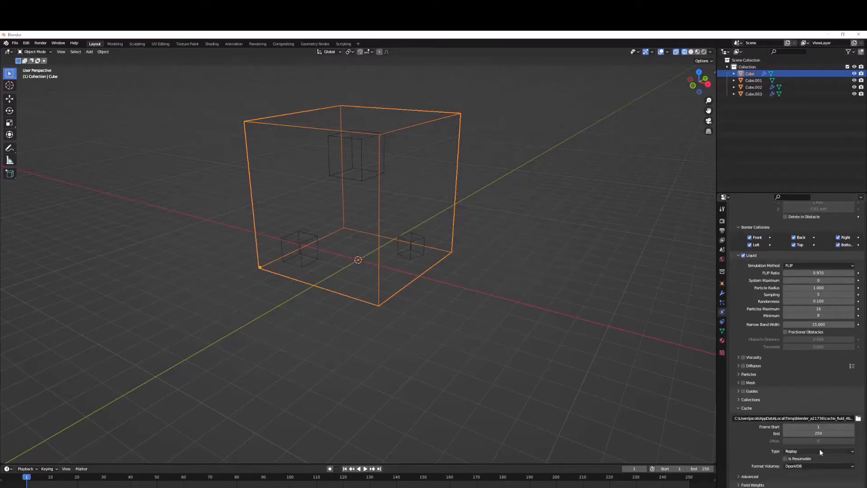
Set both the fluid cache's end frame and the scene's end frame to 350
left_click(818, 433)
key("BackSpace")
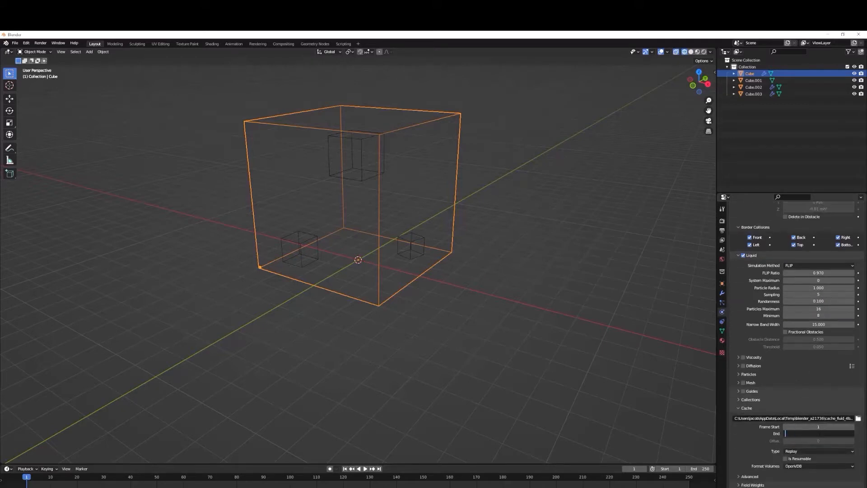
type("350")
key("Return")
left_click(701, 468)
key("BackSpace")
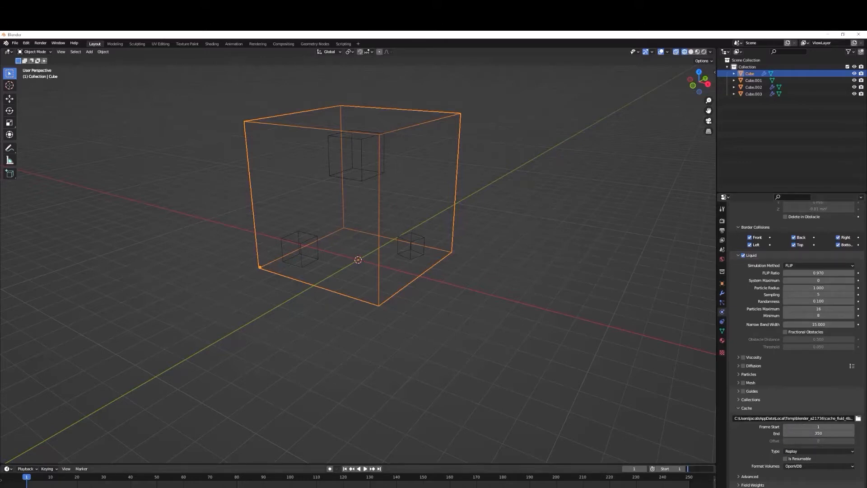
type("350")
key("Return")
scroll(540, 480, "down", 3)
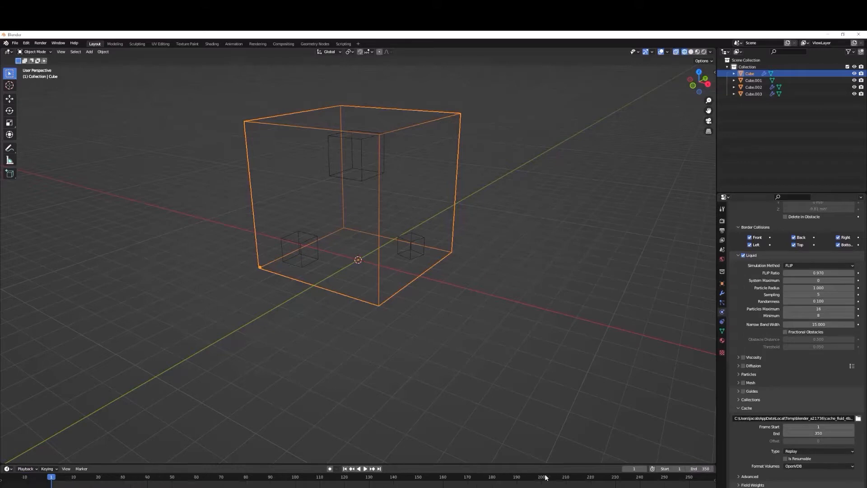
scroll(539, 480, "down", 3)
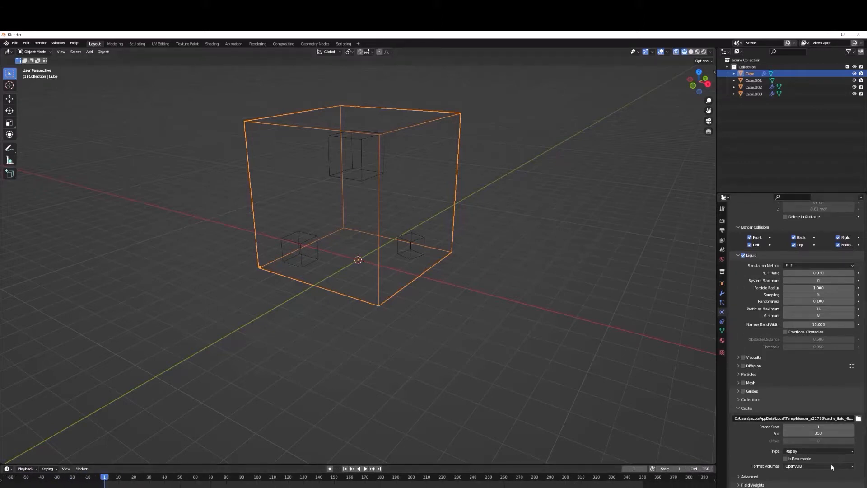
Change the domain's cache type to Modular
left_click(812, 451)
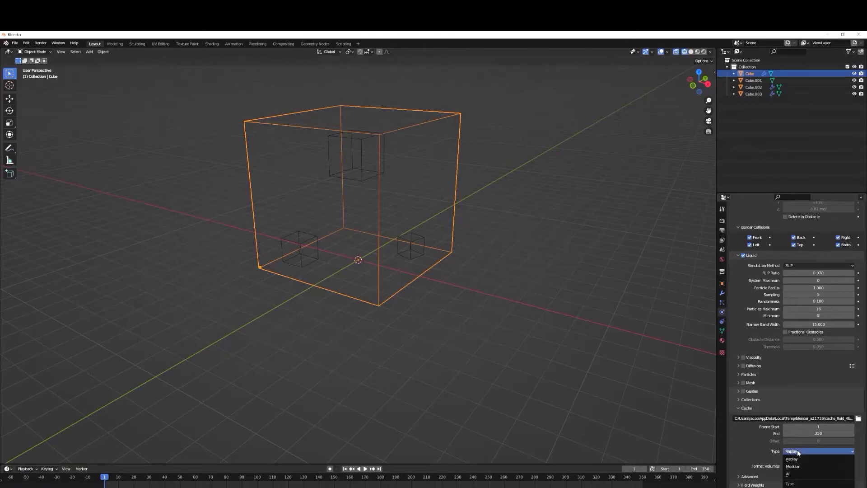
left_click(830, 463)
scroll(808, 448, "up", 6)
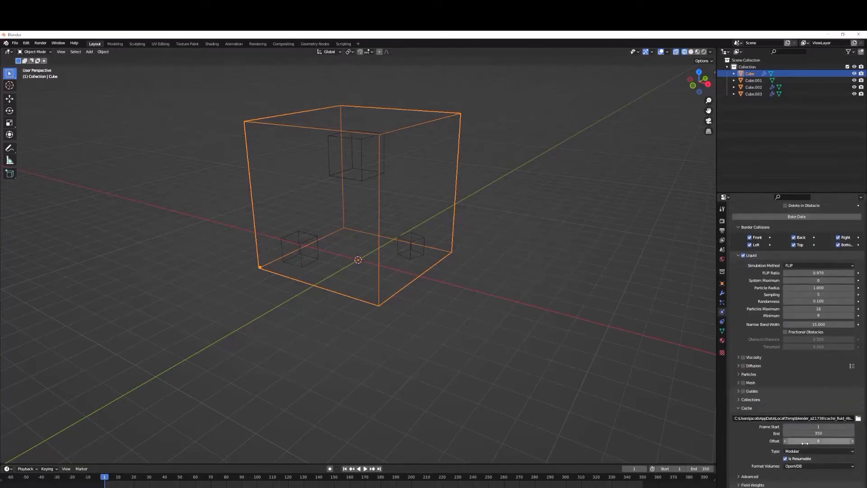
Add Fluid physics to the raised inner cube as a Flow object with the Liquid flow type
left_click(366, 181)
left_click(833, 227)
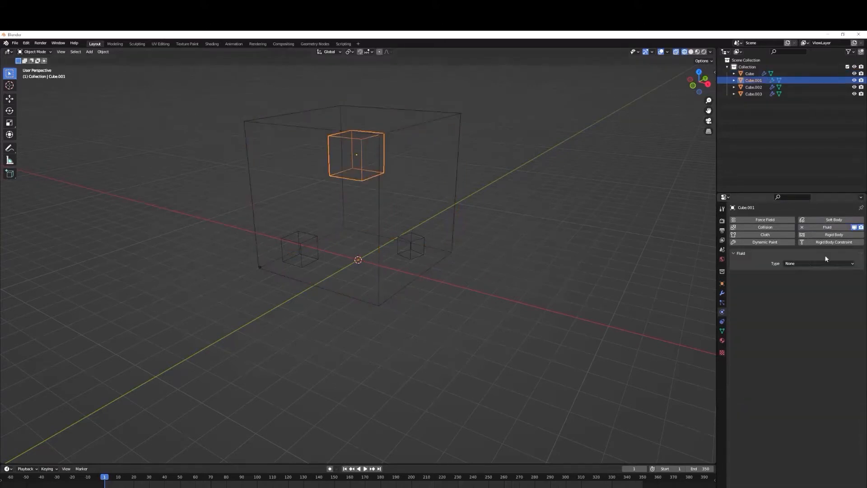
left_click(817, 263)
left_click(814, 285)
left_click(825, 283)
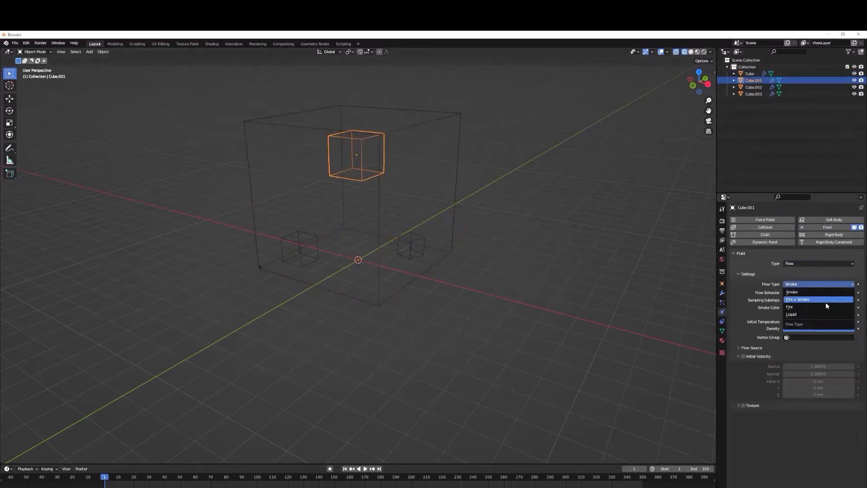
left_click(825, 316)
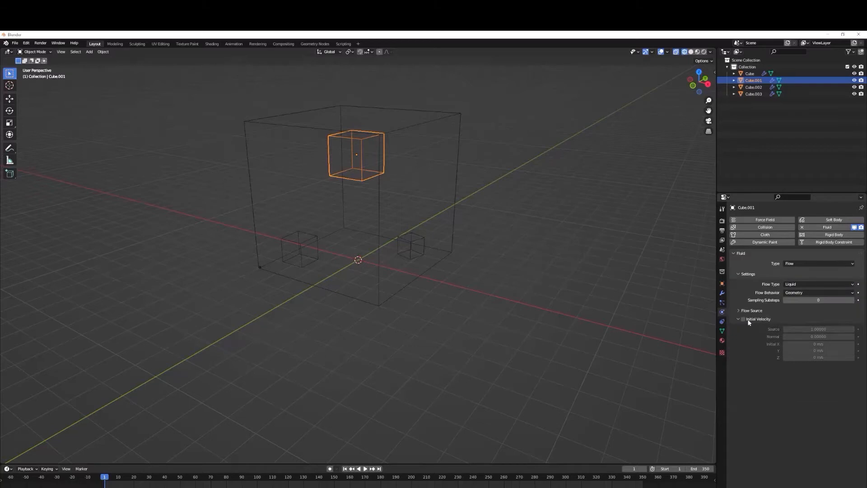
Bake the large cube's fluid domain data and play the liquid simulation
left_click(453, 198)
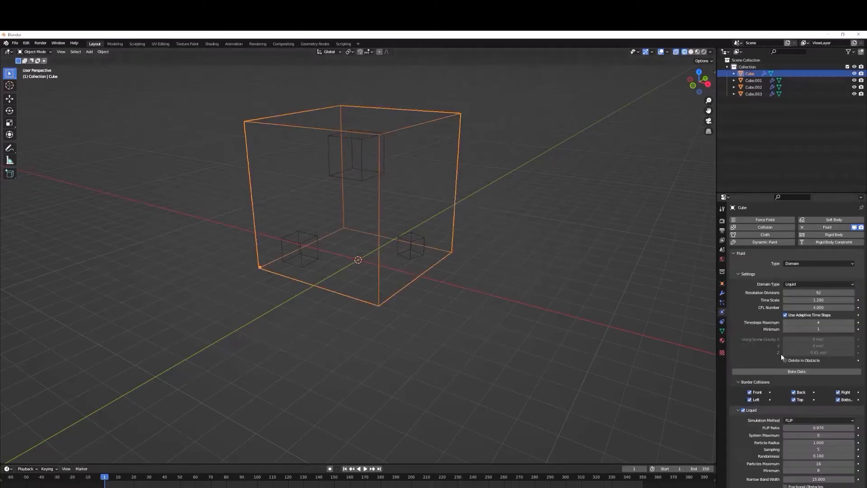
scroll(783, 361, "down", 1)
scroll(776, 343, "down", 5)
scroll(764, 305, "down", 2)
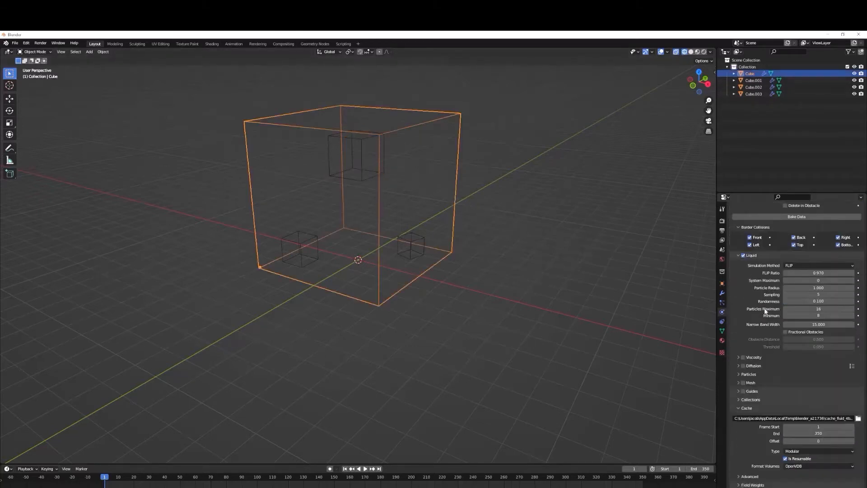
scroll(765, 308, "up", 8)
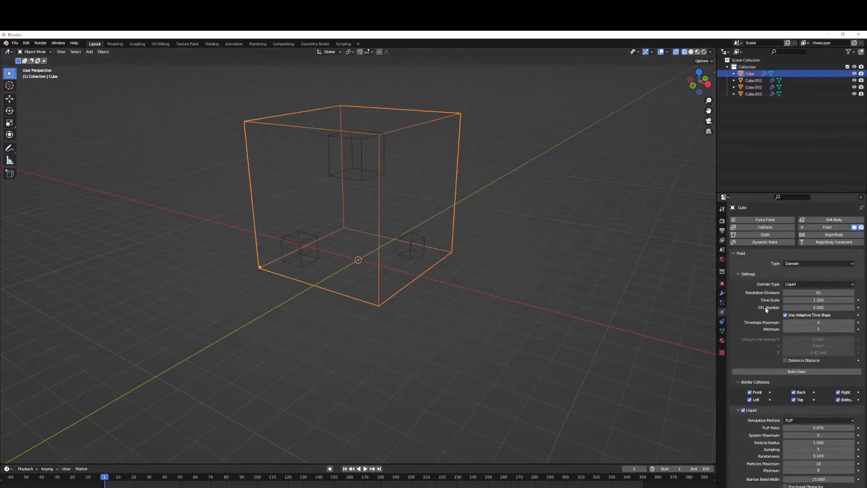
left_click(768, 372)
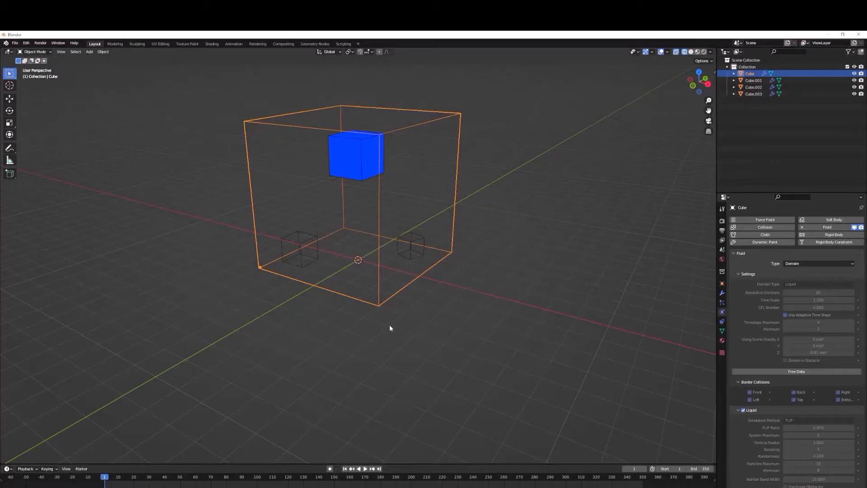
middle_click_drag(390, 328, 419, 335)
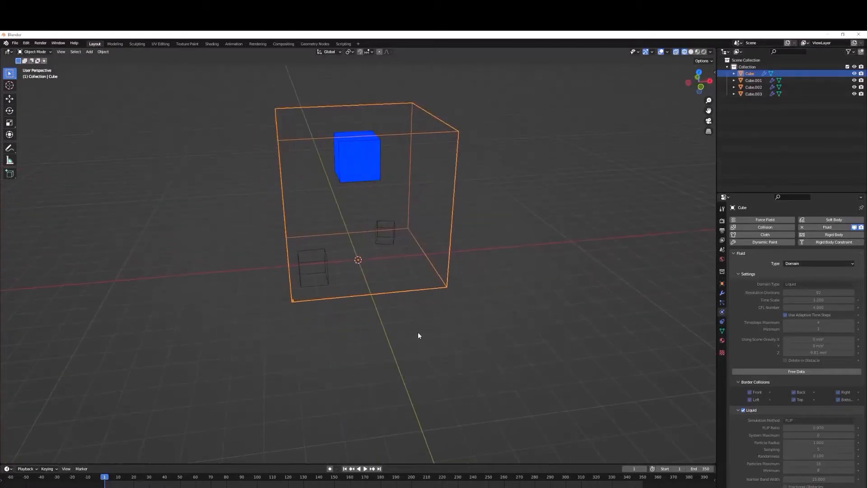
key("space")
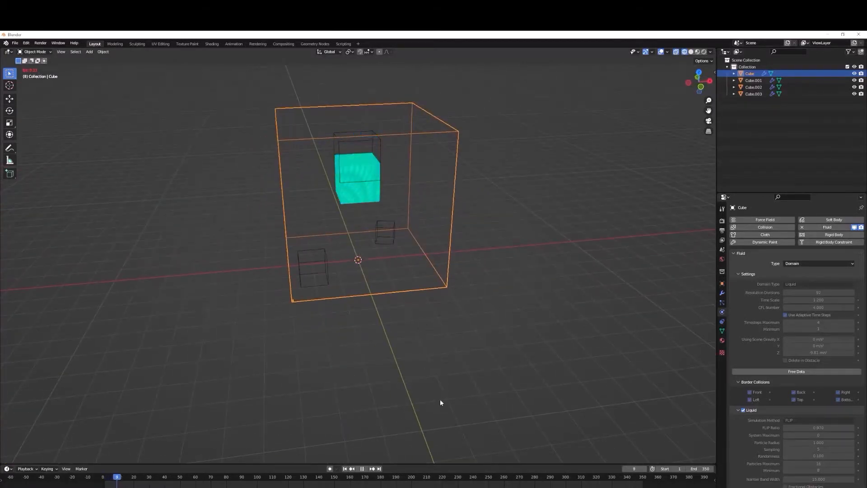
Stop the simulation playback at frame 23 and examine the liquid particles around the floor cubes
middle_click_drag(445, 401, 384, 398)
key("space")
scroll(450, 373, "up", 5)
middle_click_drag(450, 372, 478, 351)
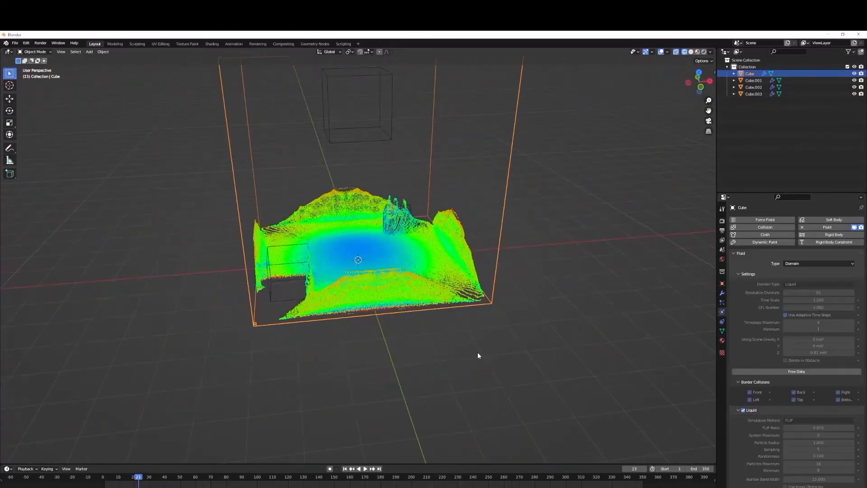
Add an ico sphere at the world origin with its subdivisions set to 1
key("grave")
key("shift+a")
mouse_move(415, 341)
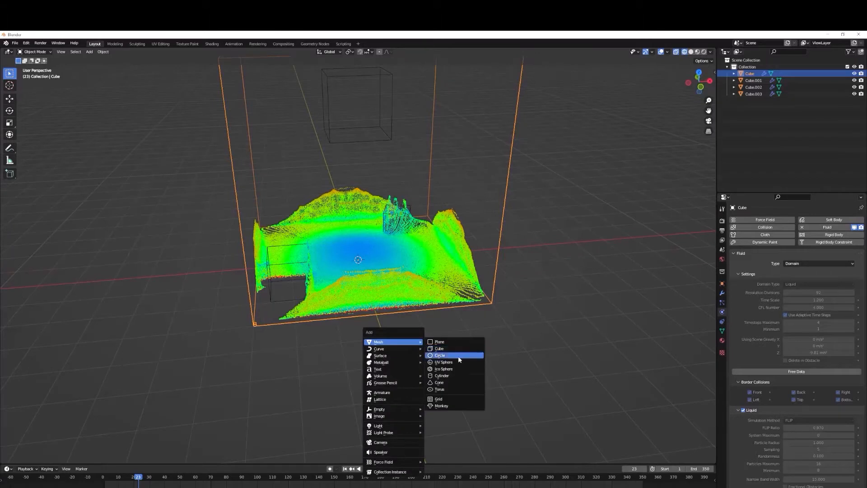
left_click(454, 367)
left_click(26, 457)
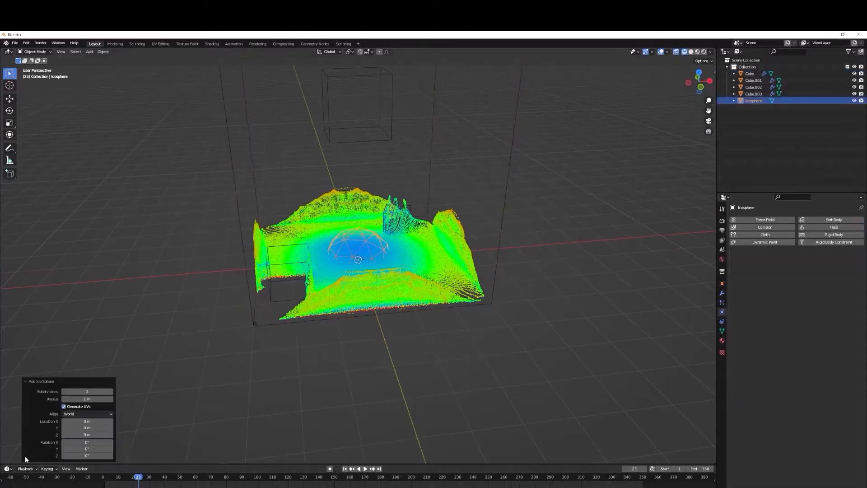
left_click(63, 392)
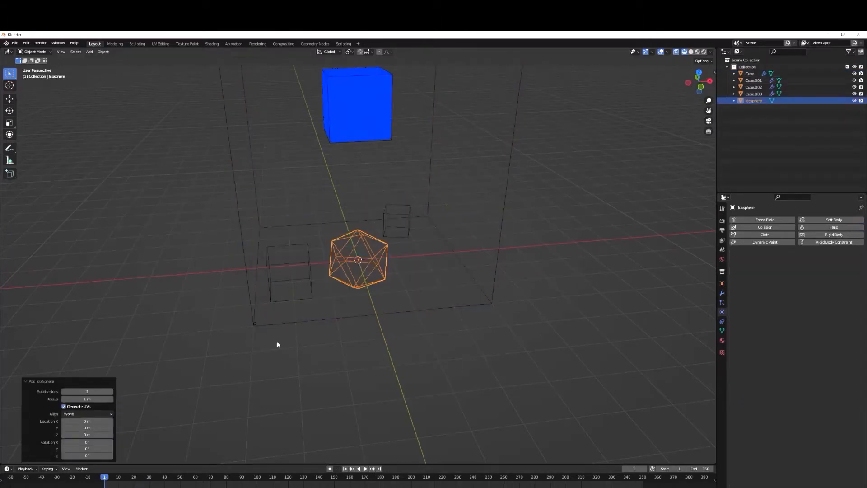
Move the ico sphere along the negative X axis until it sits well outside the domain cube
key("g")
key("y")
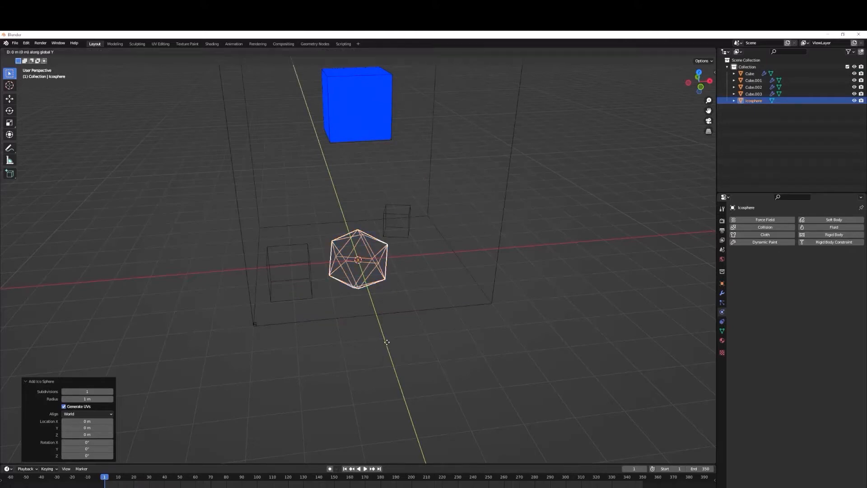
key("x")
scroll(183, 311, "down", 5)
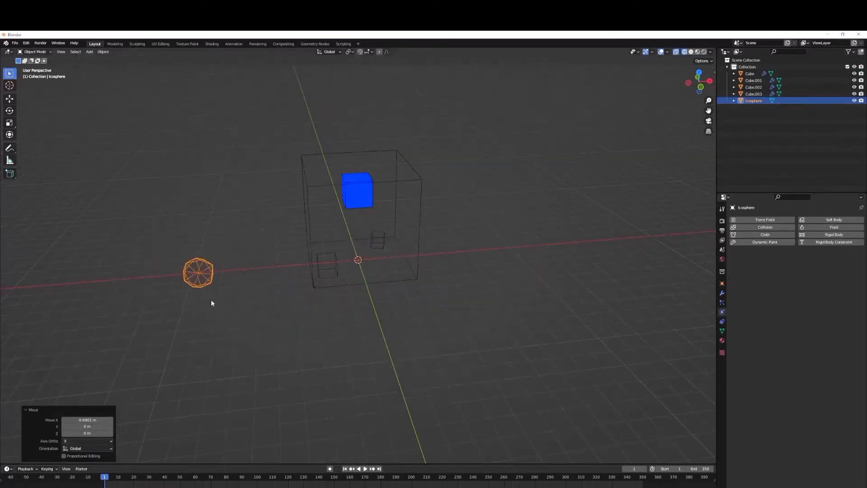
key("g")
key("x")
left_click(154, 303)
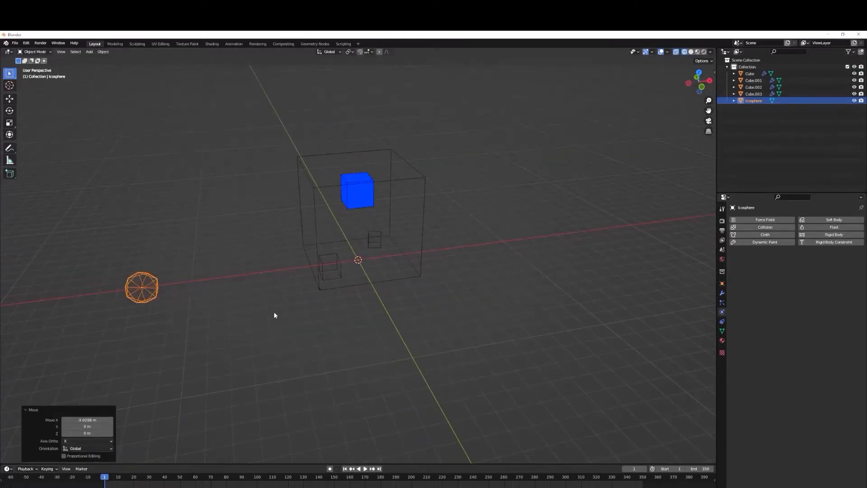
Set the domain cube's Liquid particle system to render as Object, with Icosphere as the instance object
left_click(394, 211)
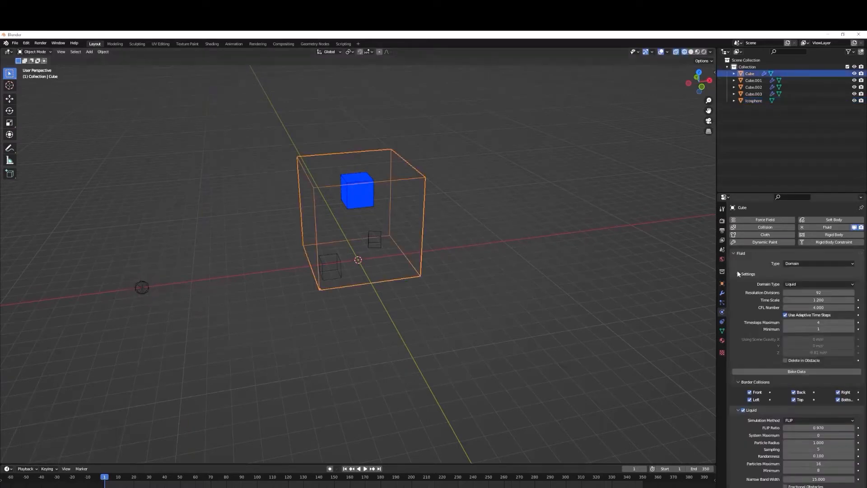
left_click(722, 302)
left_click(774, 221)
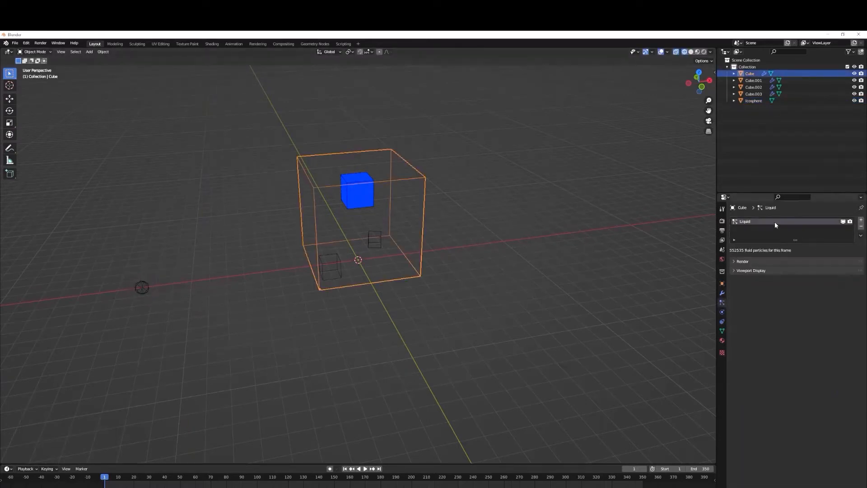
left_click(741, 264)
left_click(734, 335)
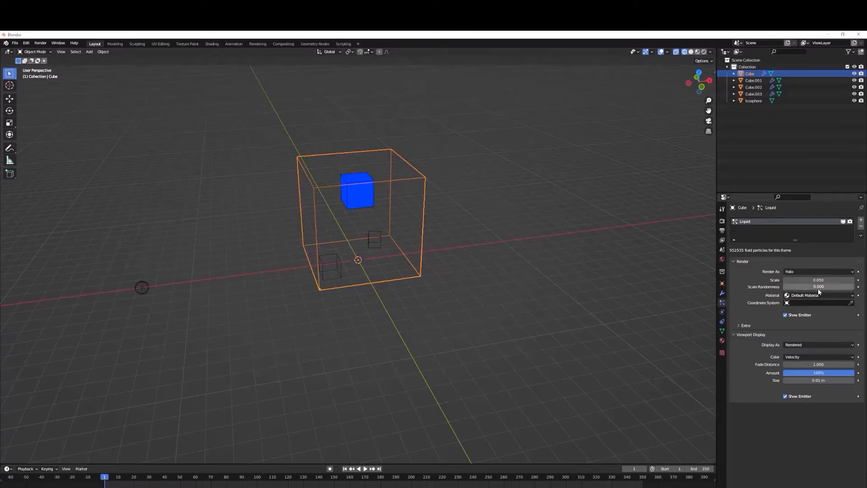
left_click(796, 271)
left_click(796, 310)
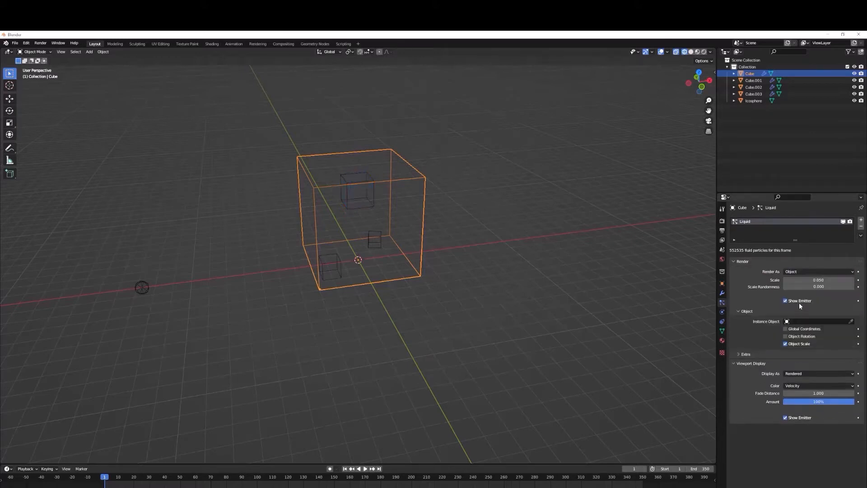
left_click(802, 320)
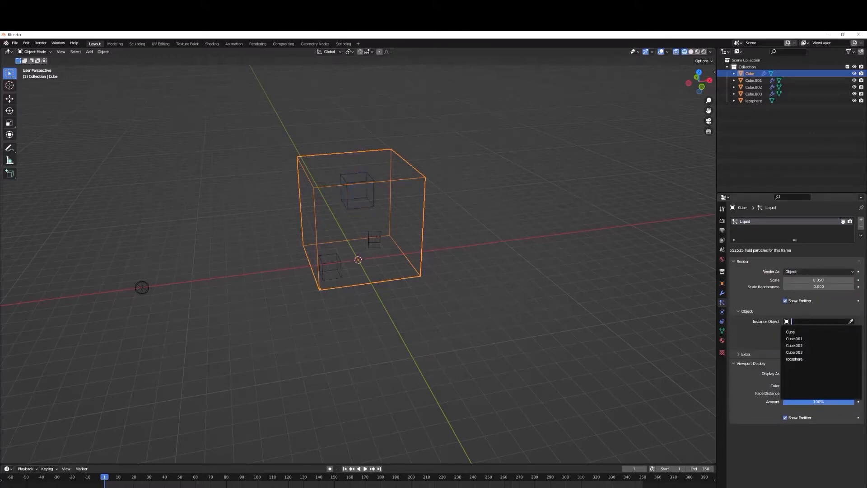
left_click(793, 359)
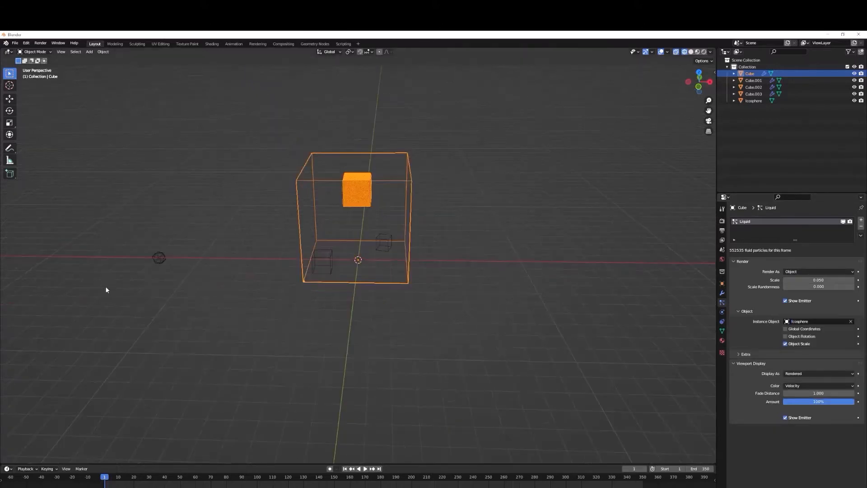
Scale the ico sphere down uniformly by about 0.484
middle_click_drag(106, 290, 157, 261)
left_click(276, 159)
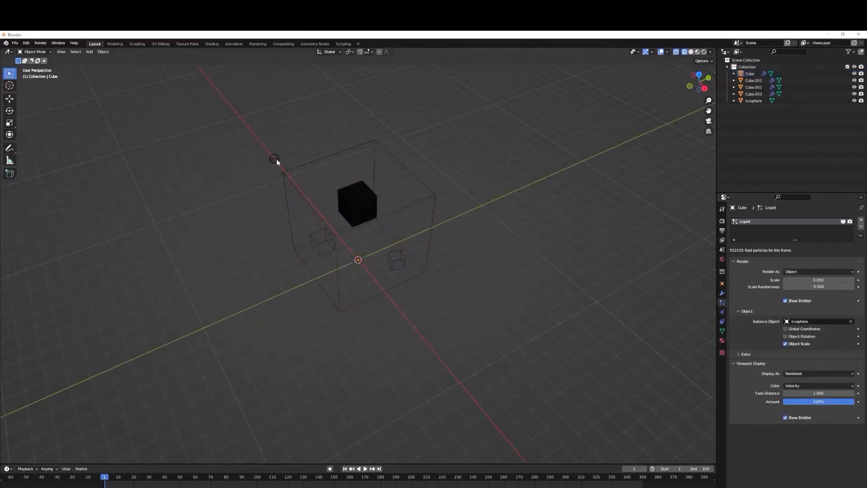
left_click(274, 159)
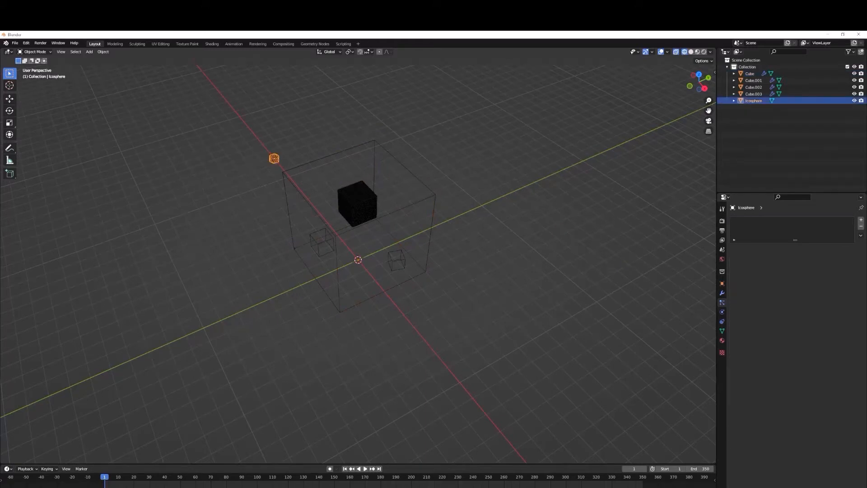
key("s")
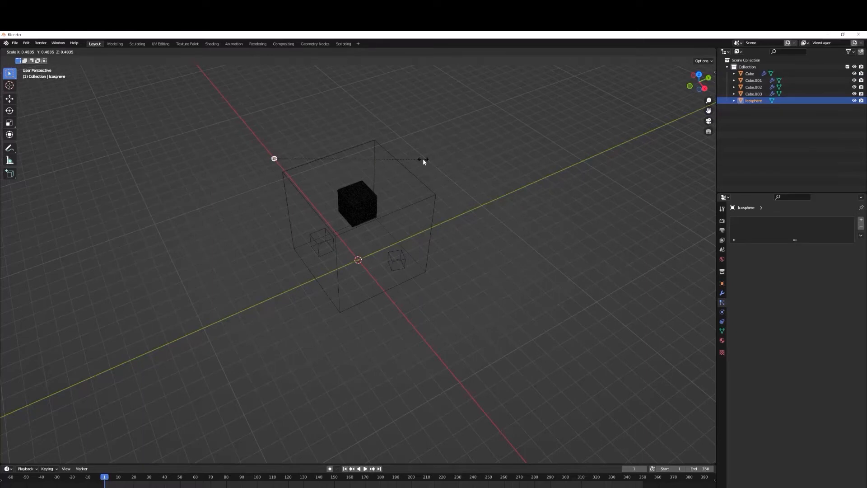
left_click(422, 159)
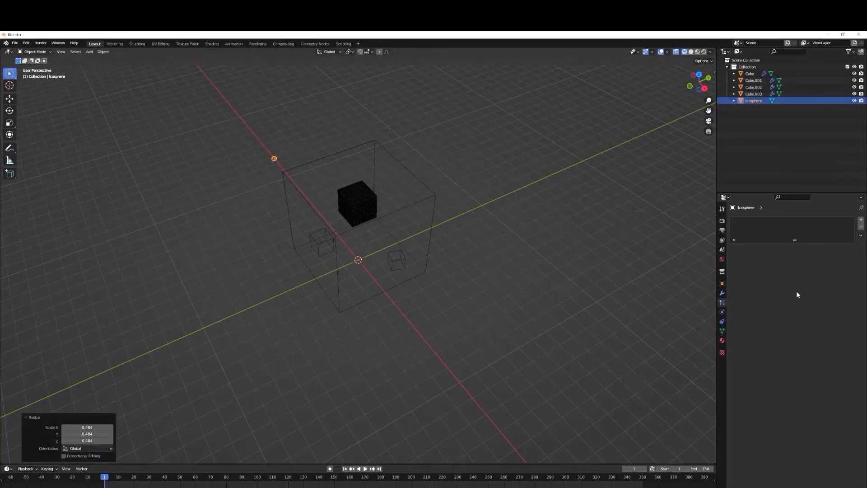
Set the domain's Liquid particle viewport display amount to 10% and inspect the instanced spheres up close
left_click(434, 197)
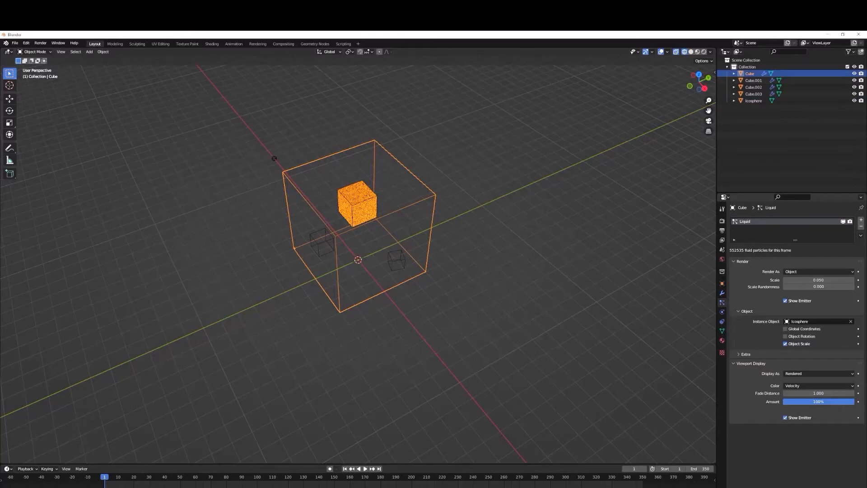
left_click_drag(851, 401, 795, 402)
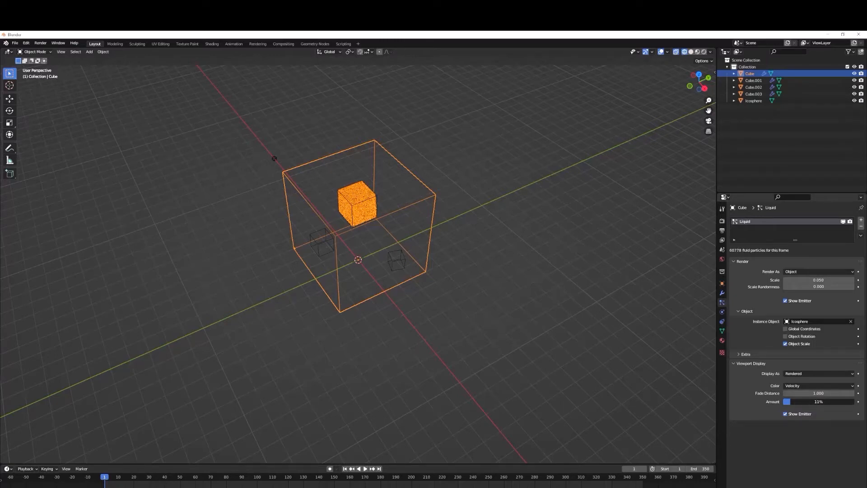
middle_click_drag(510, 307, 586, 276)
scroll(512, 265, "up", 4)
middle_click_drag(484, 153, 456, 276, "shift")
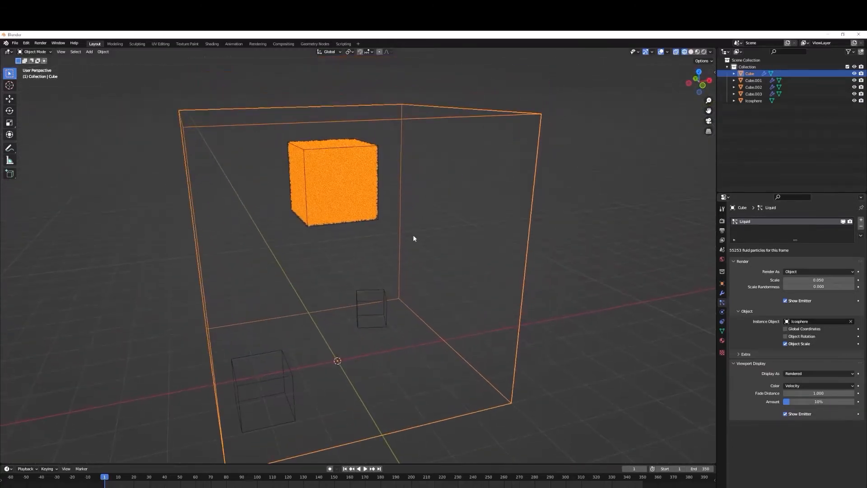
scroll(413, 235, "up", 7)
middle_click_drag(432, 152, 446, 304, "shift")
scroll(453, 299, "up", 3)
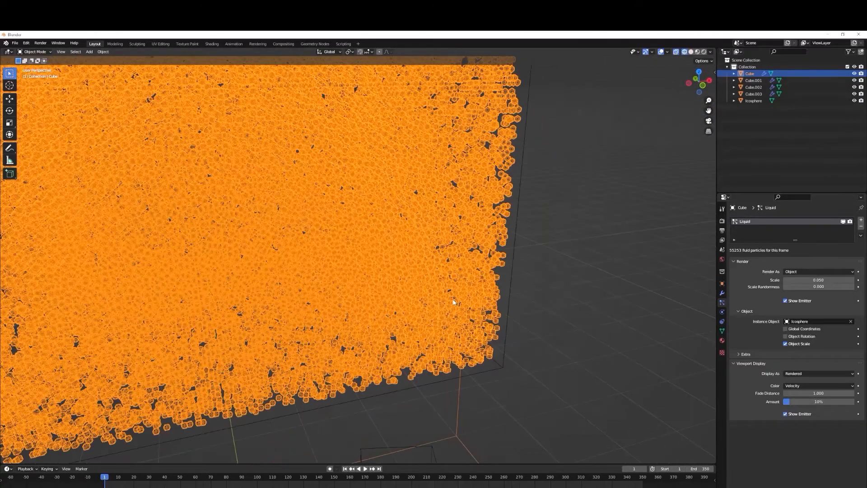
scroll(453, 298, "down", 15)
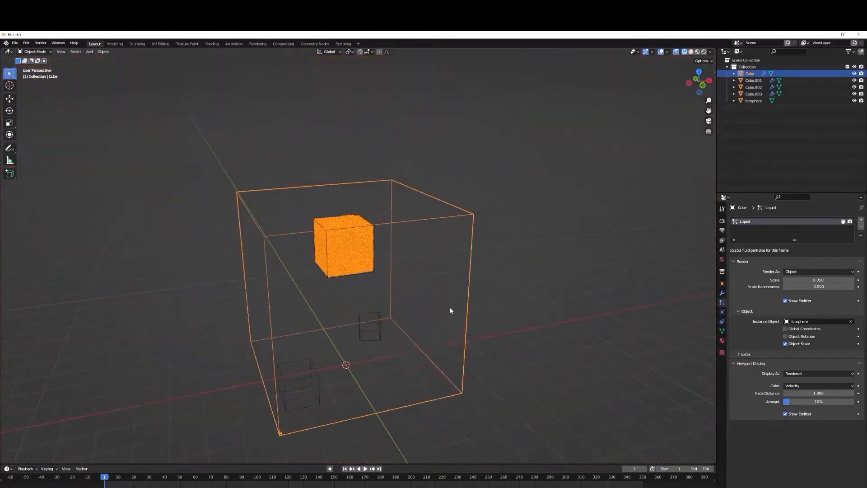
Play the simulation to frame 23 and examine how the instanced particles splash inside the domain
key("space")
scroll(438, 340, "up", 3)
scroll(432, 358, "up", 2)
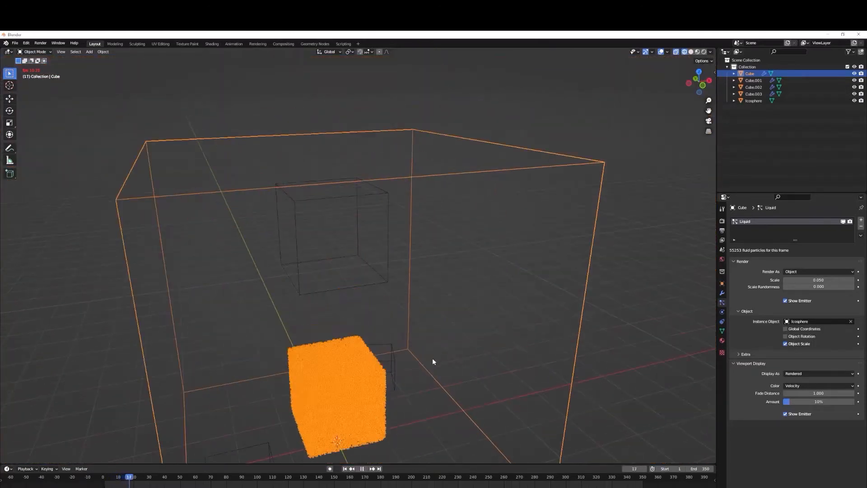
scroll(432, 361, "down", 2)
key("space")
scroll(432, 361, "up", 5)
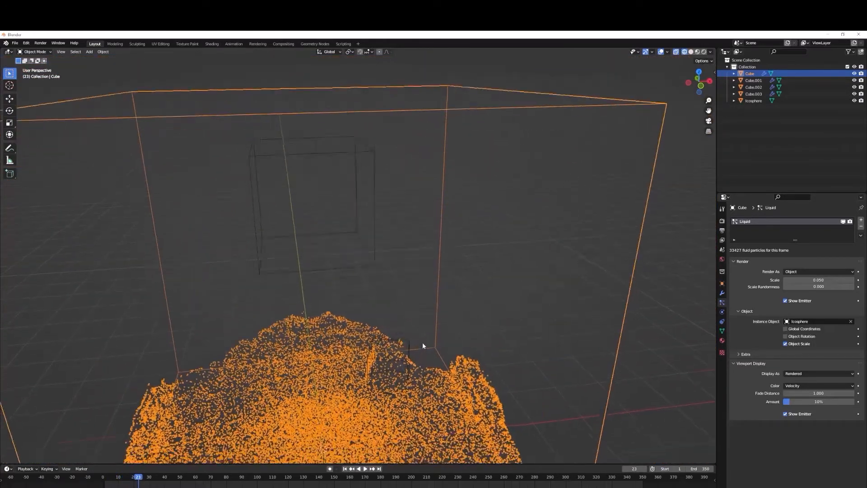
scroll(426, 305, "down", 8)
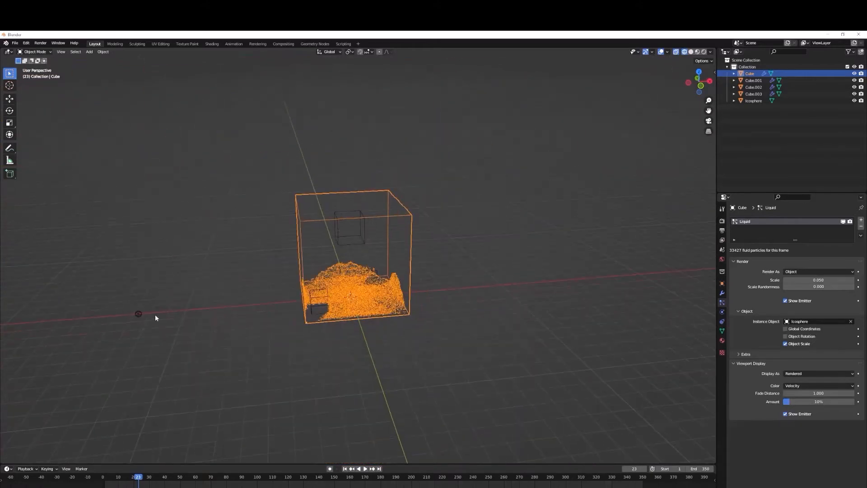
Scale the ico sphere down further by about 0.759
left_click(138, 313)
key("s")
left_click(335, 339)
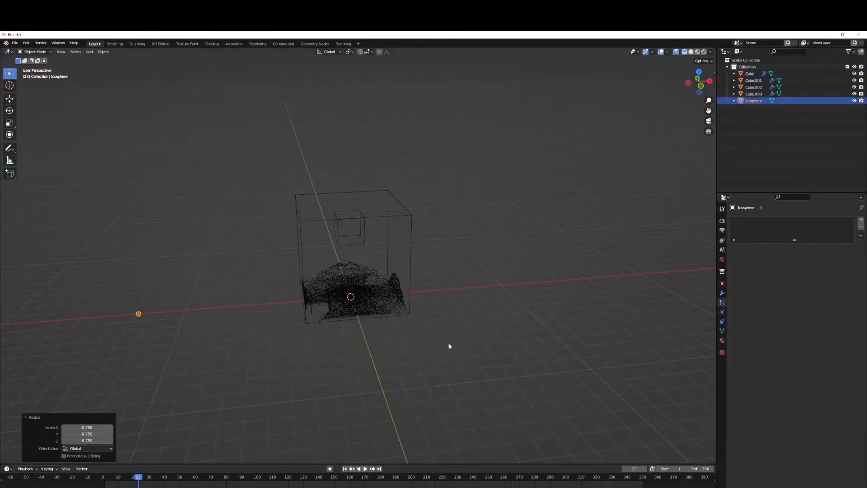
scroll(449, 346, "up", 3)
scroll(449, 346, "down", 2)
scroll(449, 346, "up", 3)
scroll(452, 339, "down", 5)
Split off a Shader Editor beside the 3D view and create a new material for the ico sphere
left_click_drag(715, 48, 360, 55)
left_click(368, 51)
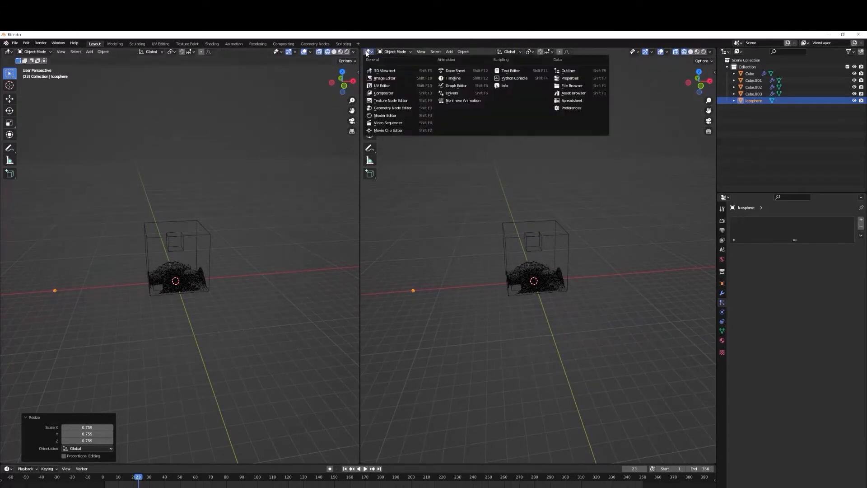
left_click(386, 116)
left_click(552, 51)
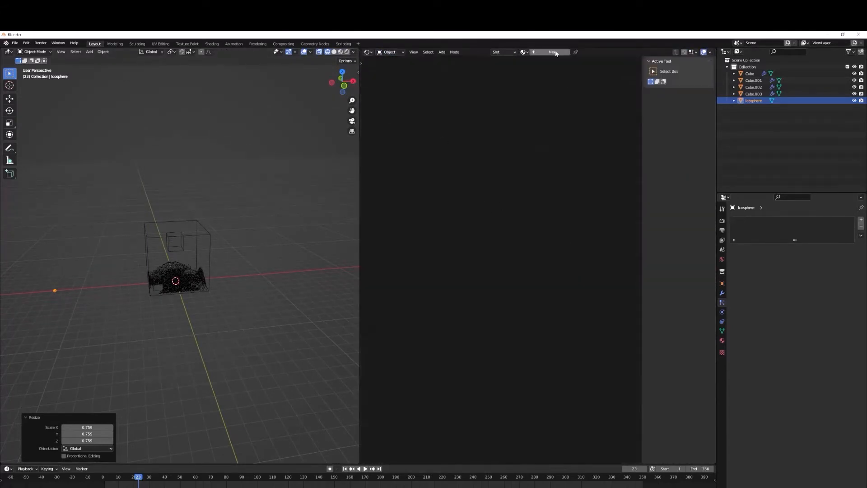
key("h")
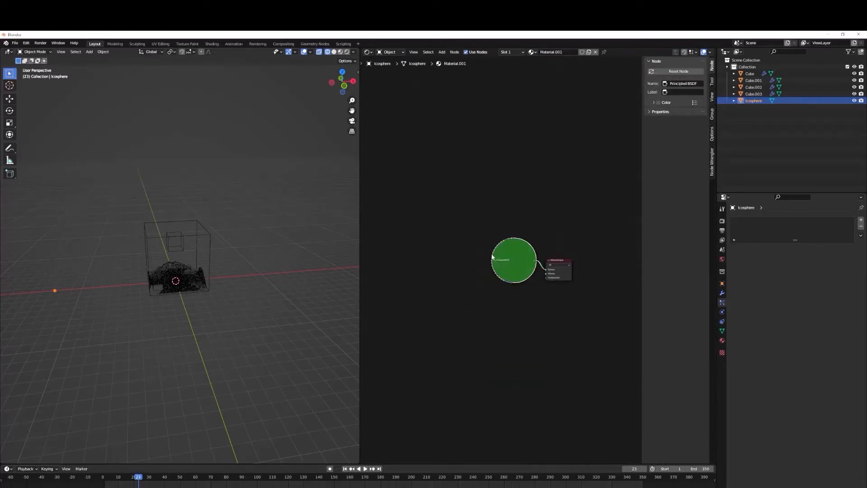
left_click(678, 71)
key("shift+a")
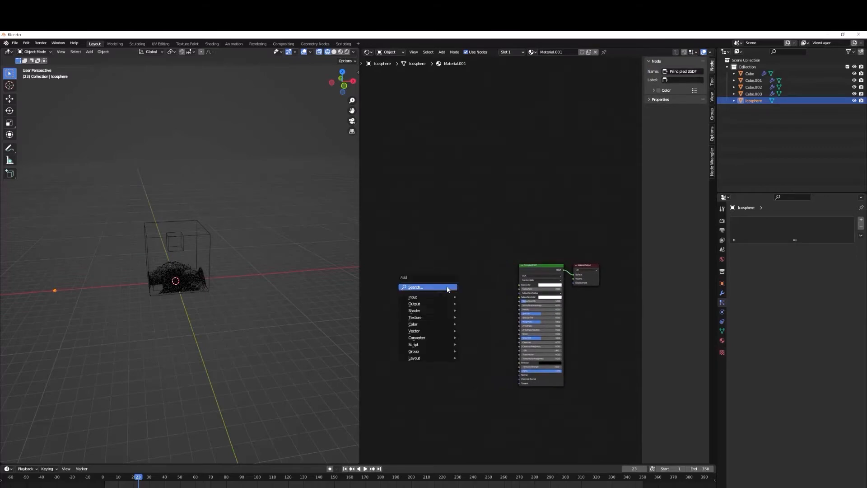
mouse_move(446, 286)
key("Escape")
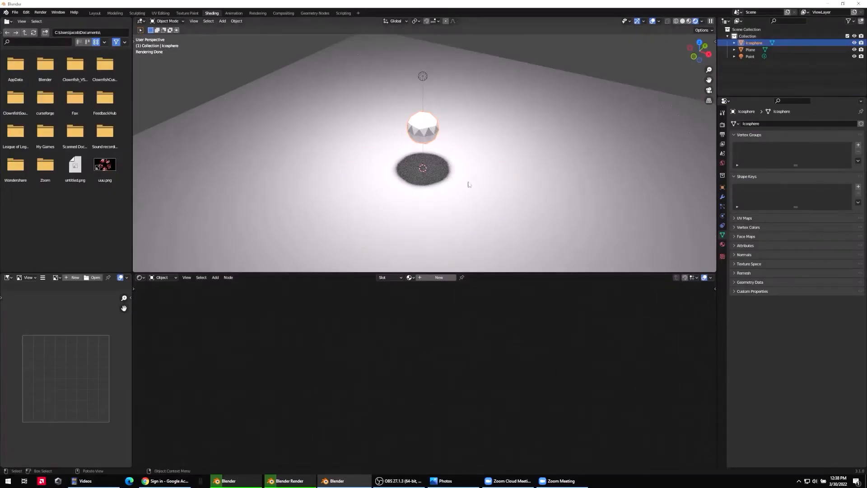
Create a new material for the ico sphere in the plane-and-light scene and show the viewport in Material Preview
left_click(439, 278)
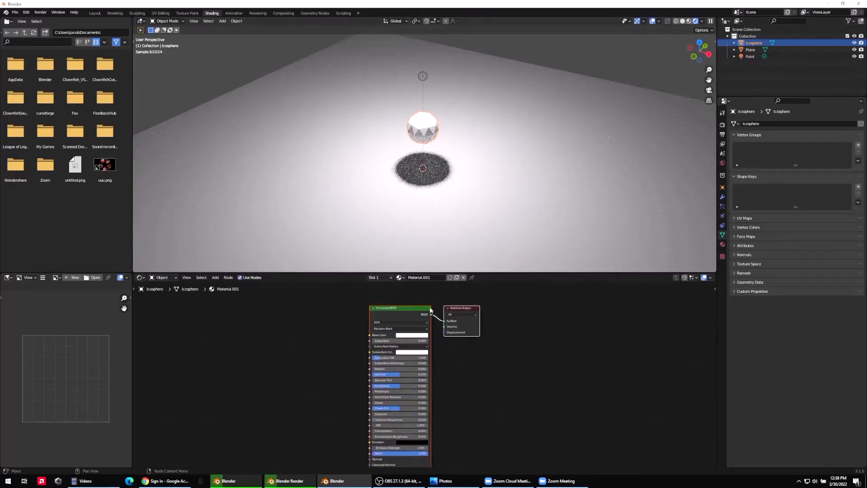
key("z")
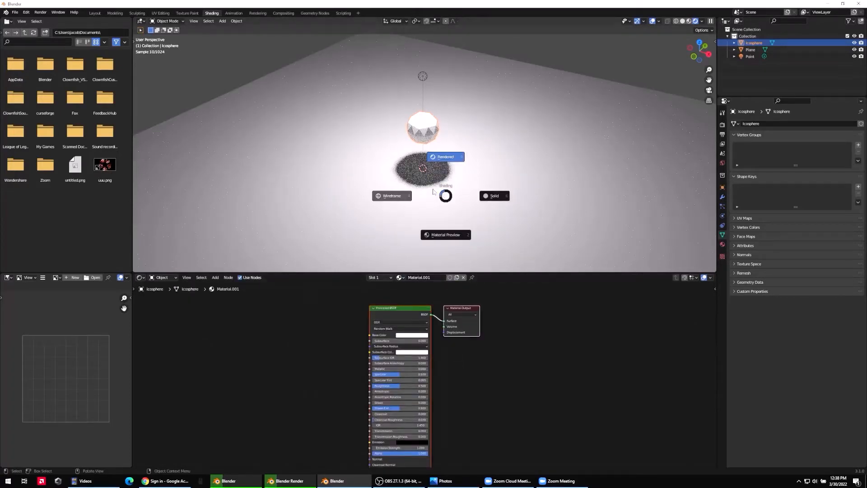
left_click(450, 234)
middle_click_drag(503, 305, 545, 290)
left_click(321, 352)
key("shift+a")
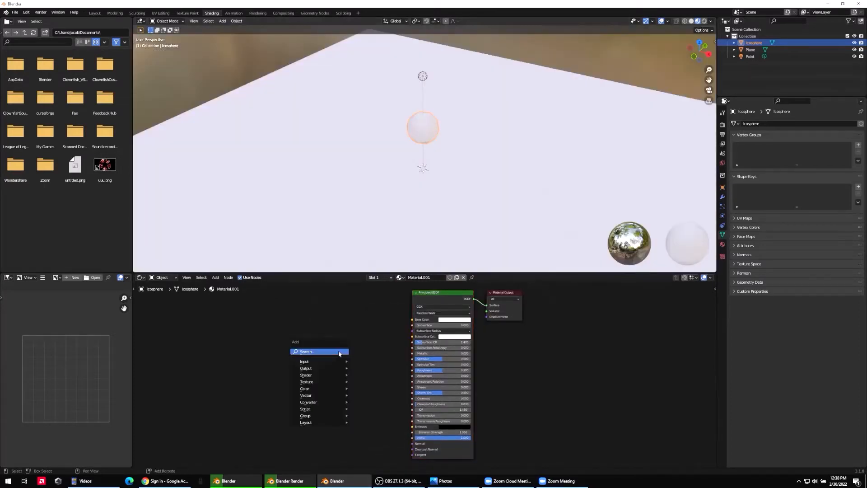
left_click(341, 353)
type("pr")
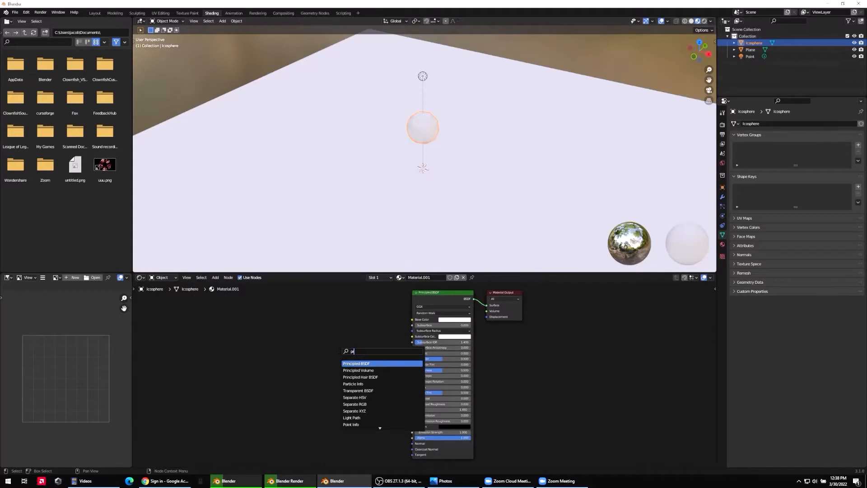
key("Return")
key("Escape")
Add a Particle Info node to the ico sphere's material, well before the Principled BSDF
key("shift+a")
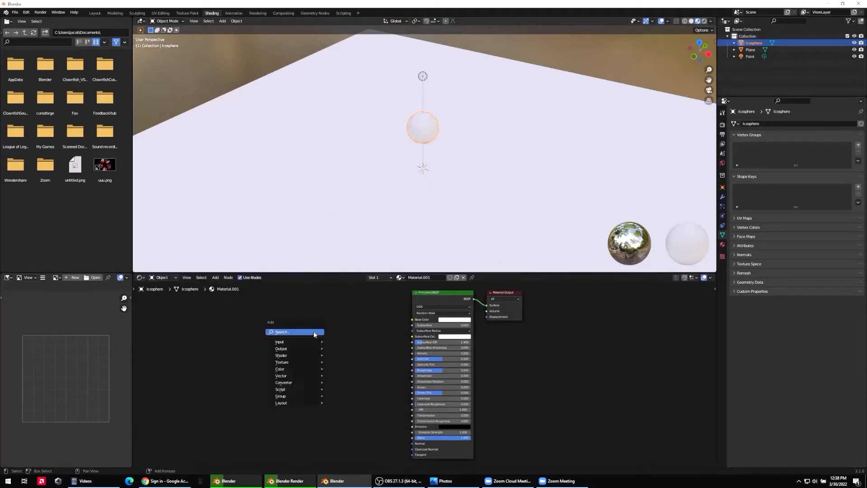
mouse_move(316, 342)
left_click(358, 289)
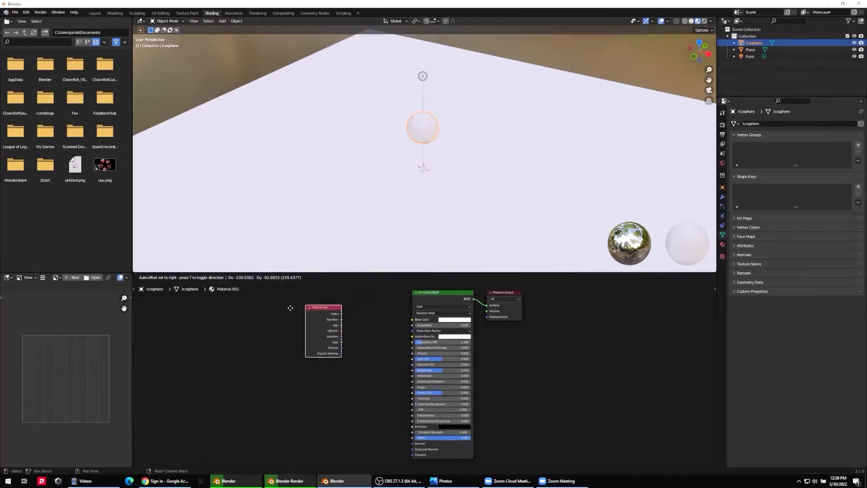
left_click(229, 314)
Add a ColorRamp node fed by the particle Velocity and link its Color to the Principled BSDF's Base Color
key("shift+a")
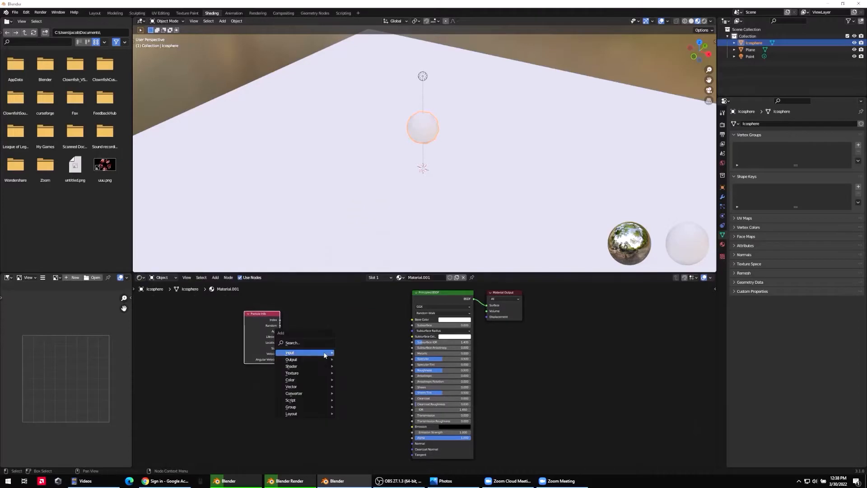
type("colo")
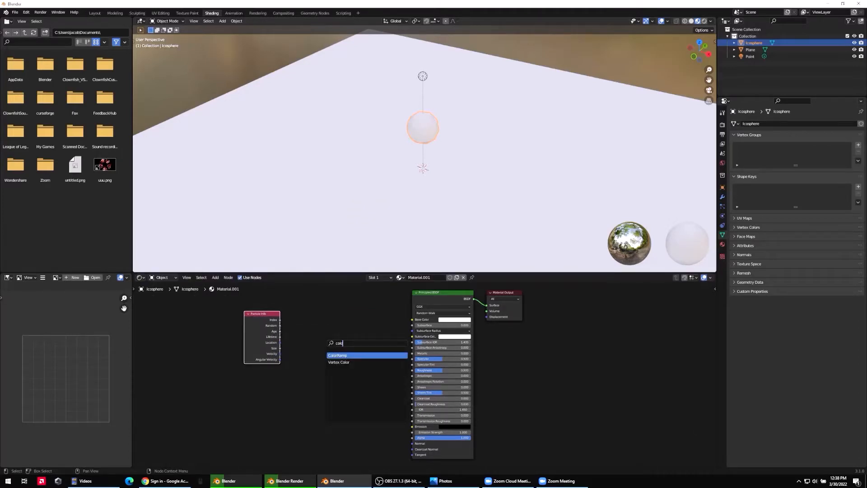
key("Return")
left_click_drag(280, 353, 321, 373)
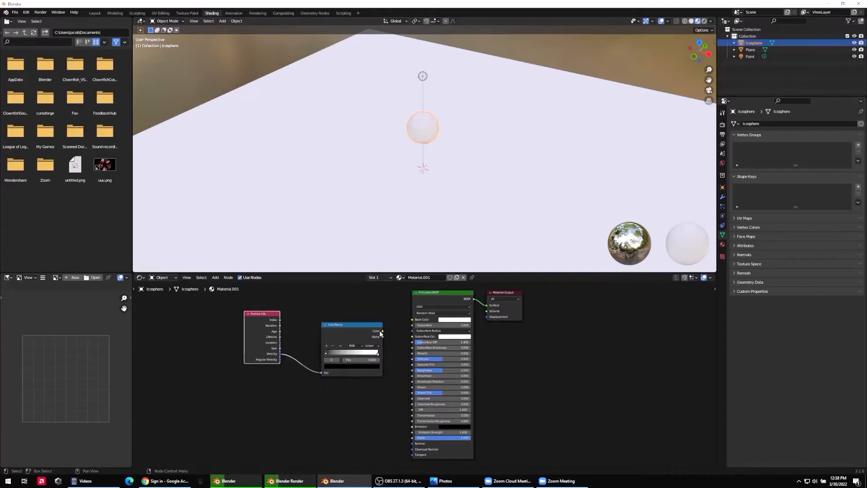
left_click_drag(382, 330, 411, 319)
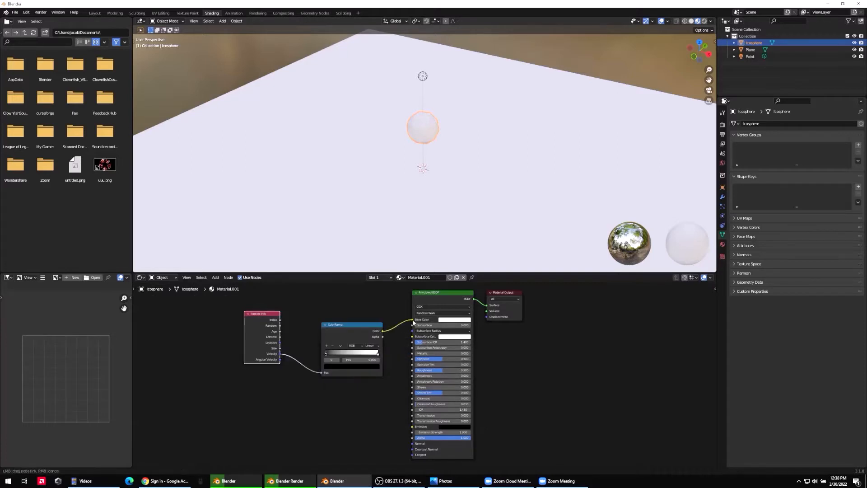
Change the ColorRamp's white end stop to a bright sky blue
left_click(379, 353)
left_click(364, 366)
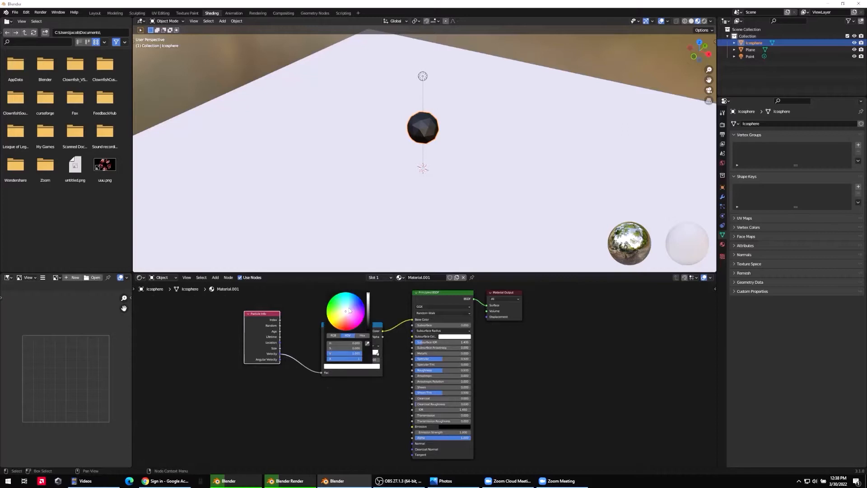
left_click(352, 295)
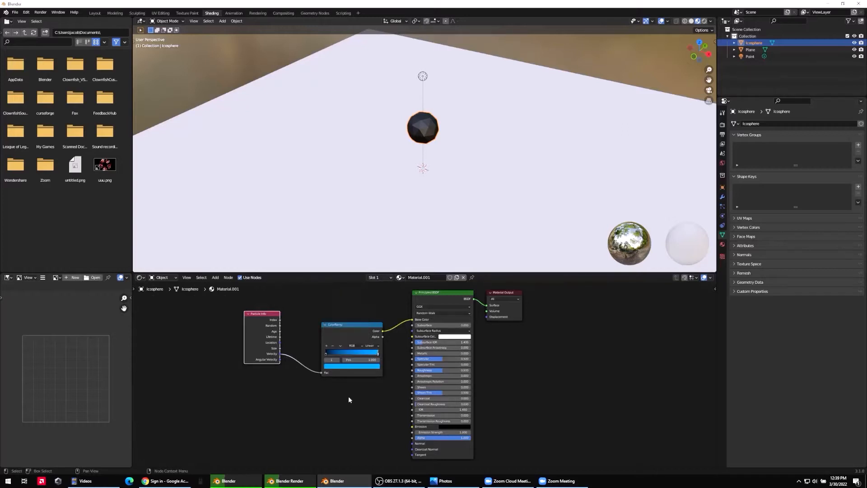
Change the ColorRamp's black stop to a very dark navy and shift it slightly toward the blue stop
left_click(326, 355)
left_click(336, 366)
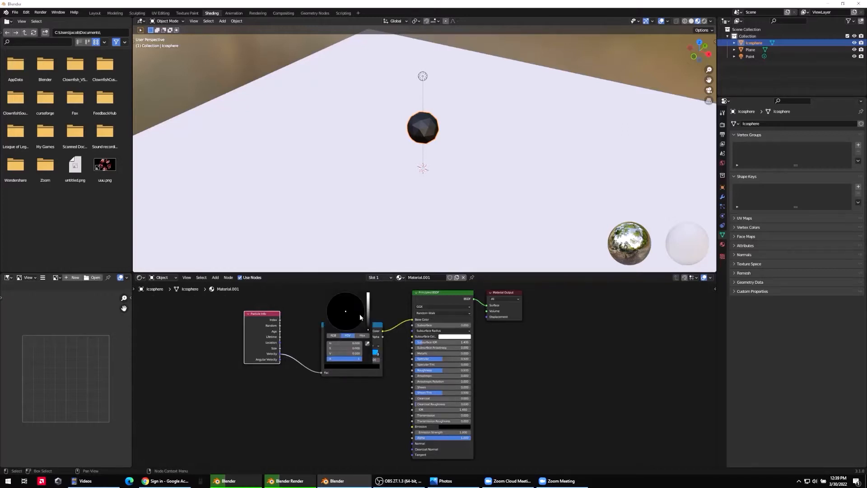
left_click_drag(368, 328, 368, 327)
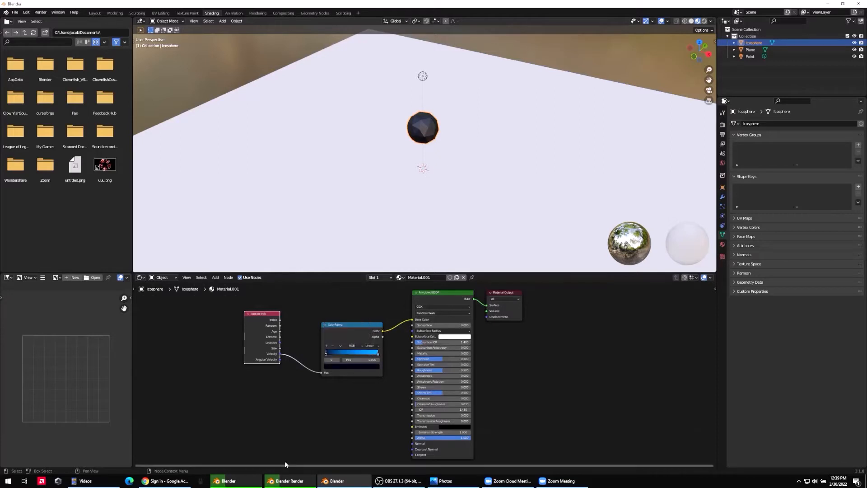
left_click_drag(326, 355, 335, 356)
left_click(338, 328)
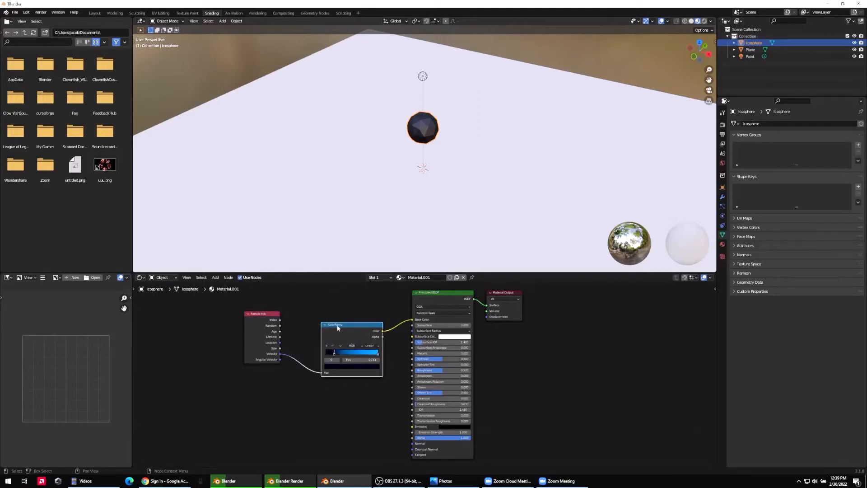
Insert a Hue/Saturation node between the Particle Info Velocity output and the ColorRamp, with its Value set to 15
key("shift+a")
left_click(318, 396)
type("hue")
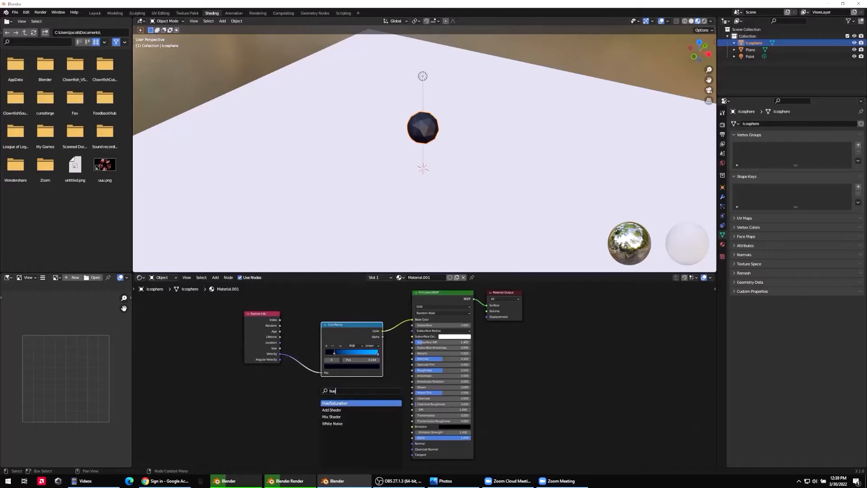
left_click(354, 404)
left_click(339, 356)
left_click(319, 371)
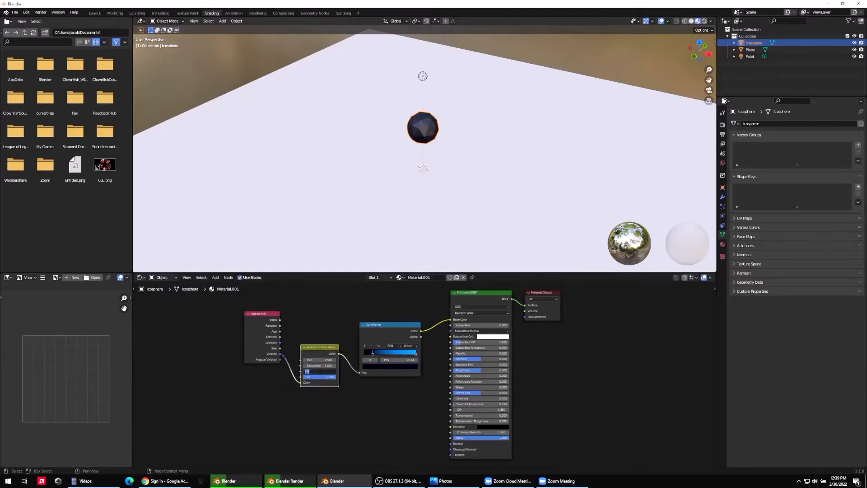
type("15")
key("Return")
scroll(384, 396, "down", 1)
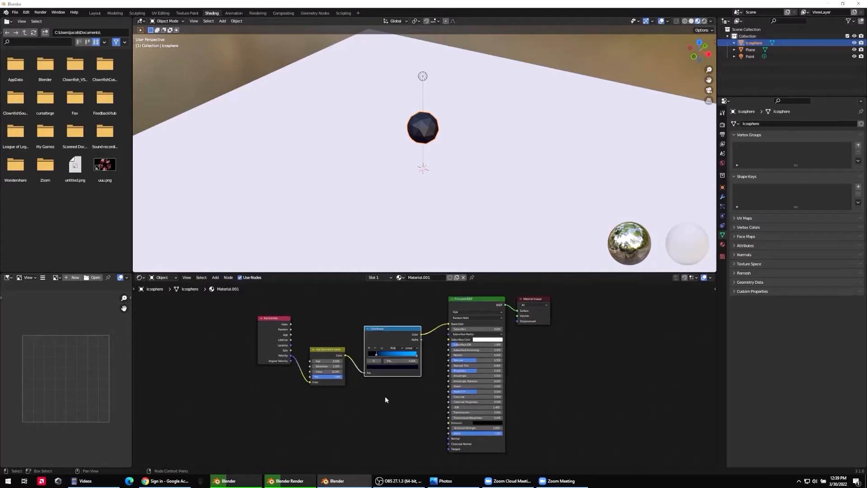
Add a second ColorRamp below the first and move its black stop to about the first ramp's dark stop position
key("shift+a")
type("colo")
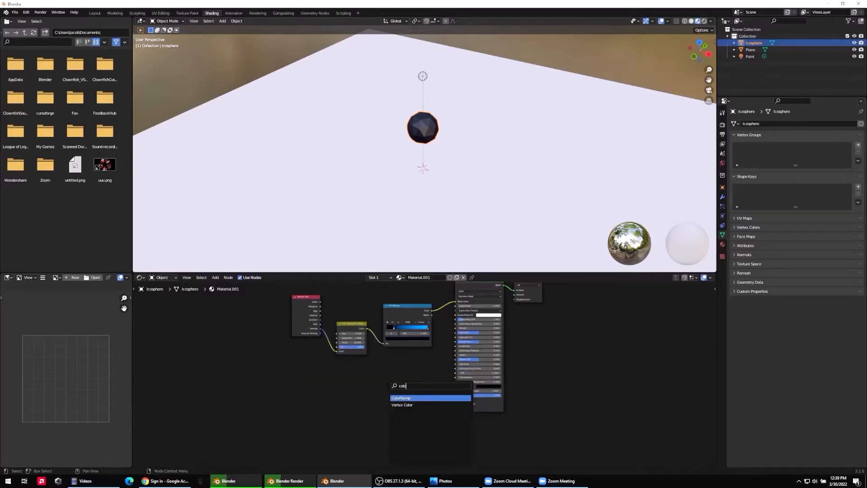
left_click(395, 398)
left_click(378, 385)
scroll(391, 399, "up", 1)
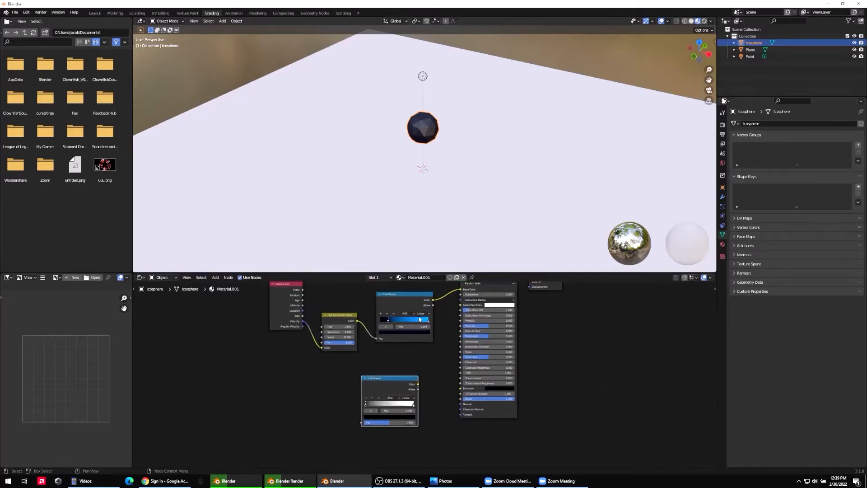
left_click(408, 326)
key("Return")
left_click_drag(391, 410, 401, 411)
Feed the particle Velocity into the second ColorRamp and insert a Math node between its Color and the Emission Strength
left_click_drag(302, 320, 364, 423)
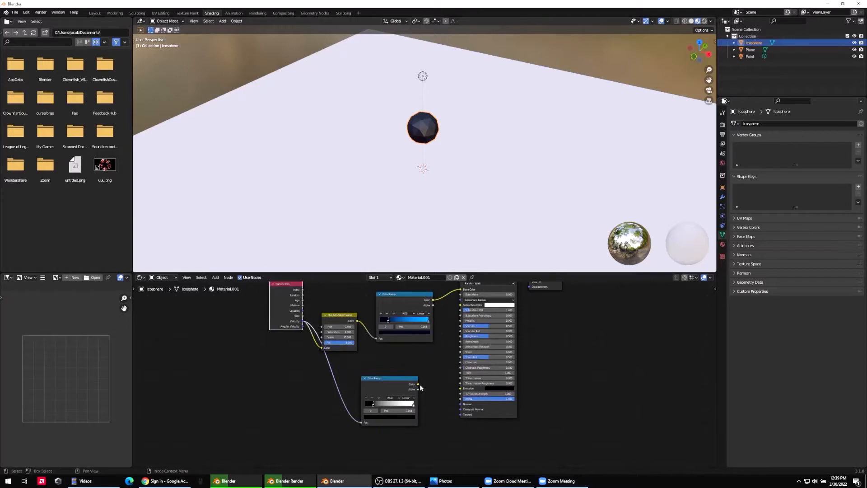
left_click_drag(418, 383, 451, 391)
type("math")
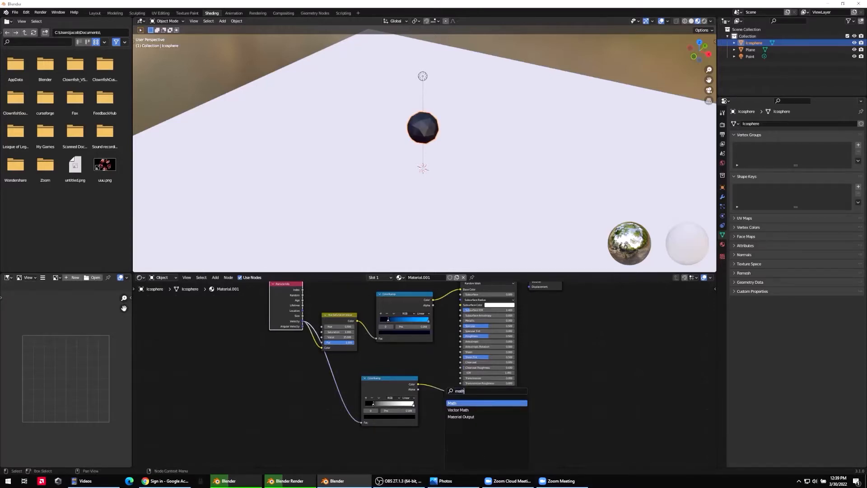
key("Return")
left_click(446, 407)
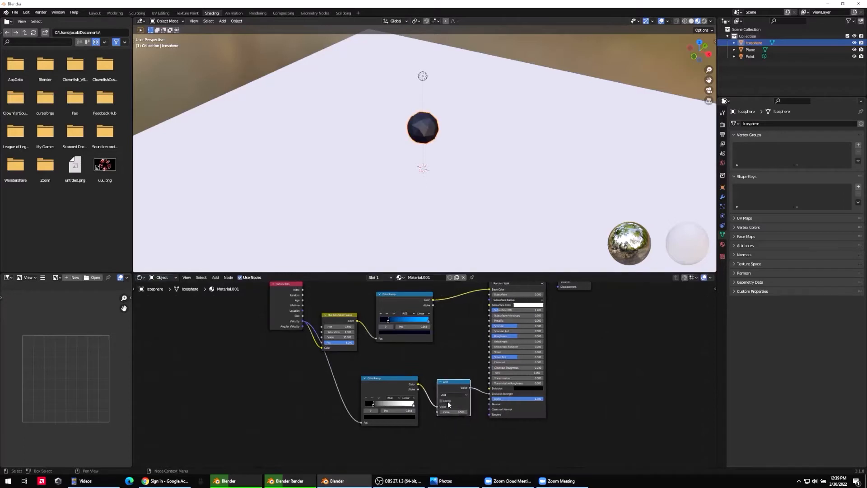
Link the blue ColorRamp's Color output to the Principled BSDF's Emission color
left_click(450, 395)
left_click(452, 407)
left_click_drag(432, 300, 489, 388)
Set the Math node's second value to 50 and its operation to Multiply
left_click(463, 412)
key("BackSpace")
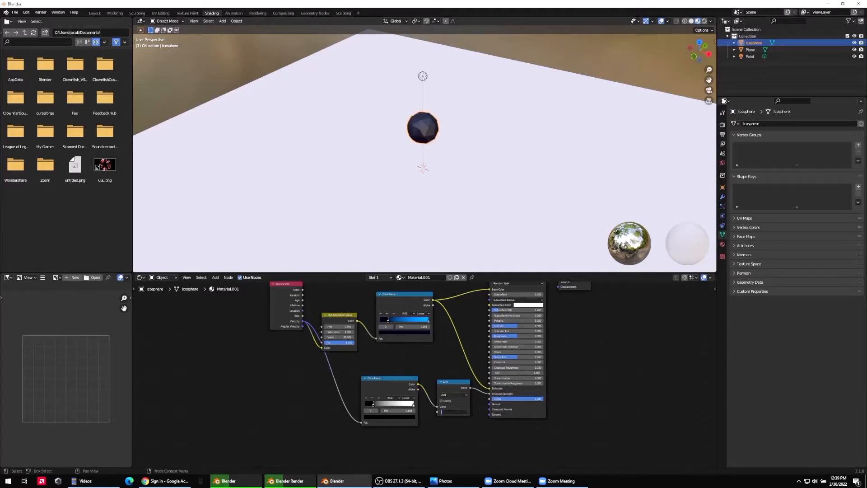
type("5")
key("Return")
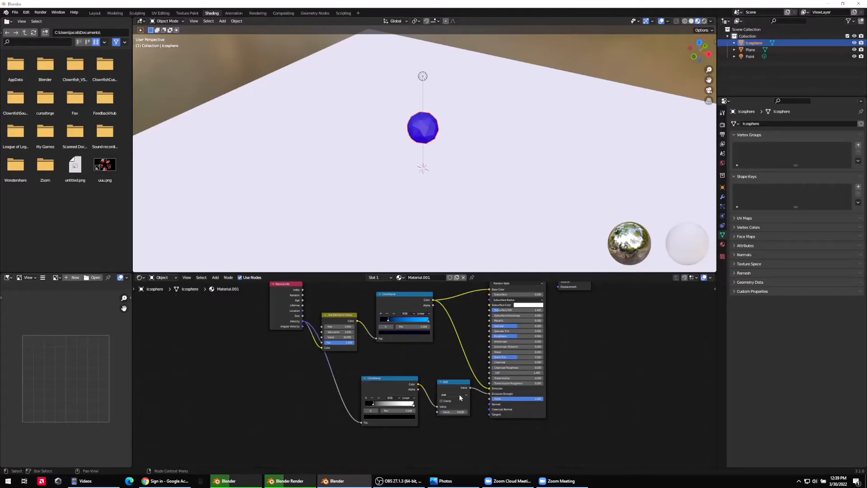
scroll(460, 398, "down", 2, "ctrl")
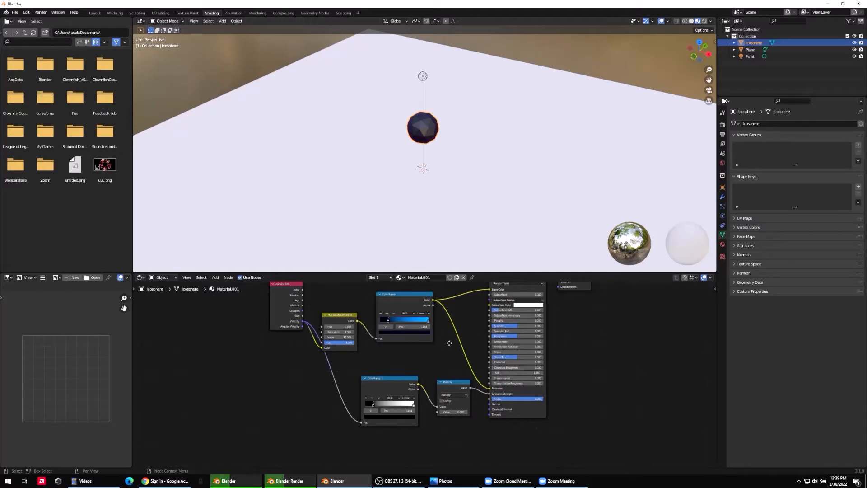
middle_click_drag(449, 343, 436, 352)
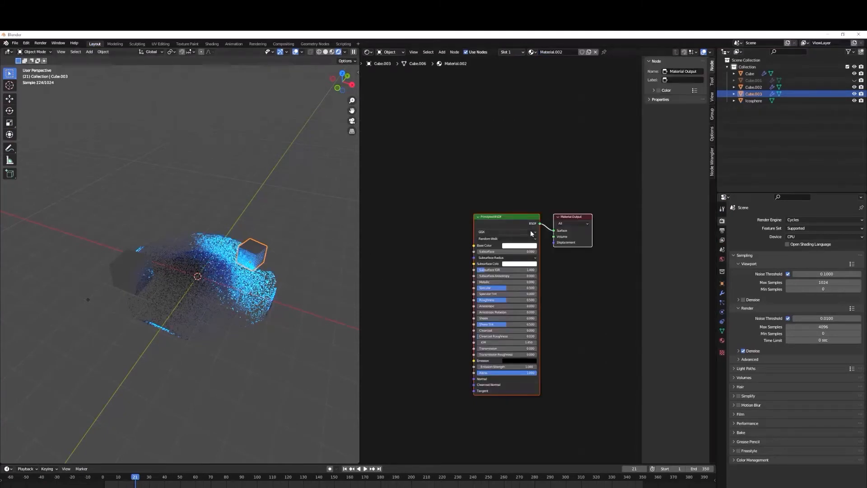
Raise Metallic to 1.000 in the Principled BSDF of Cube.003's material
left_click(505, 220)
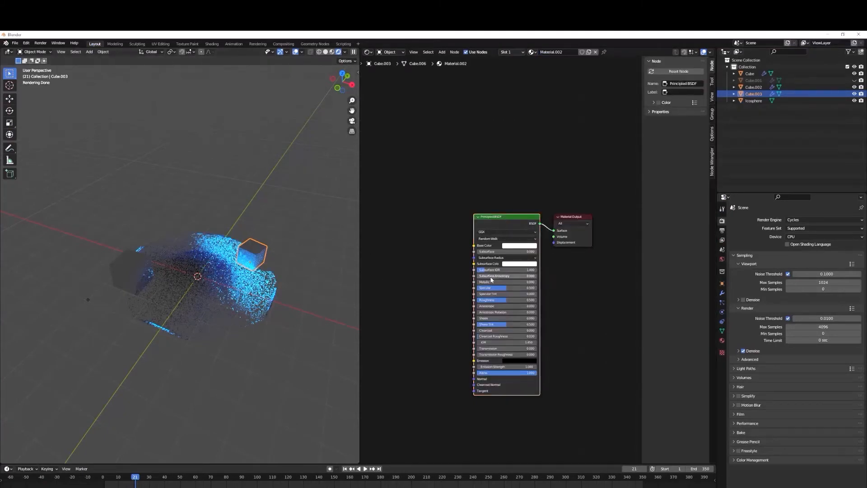
left_click_drag(501, 281, 536, 282)
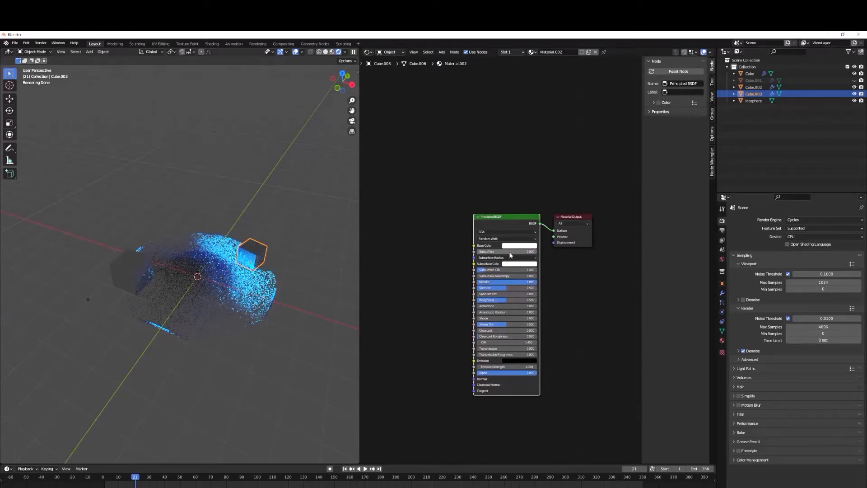
key("b")
left_click_drag(489, 160, 624, 299)
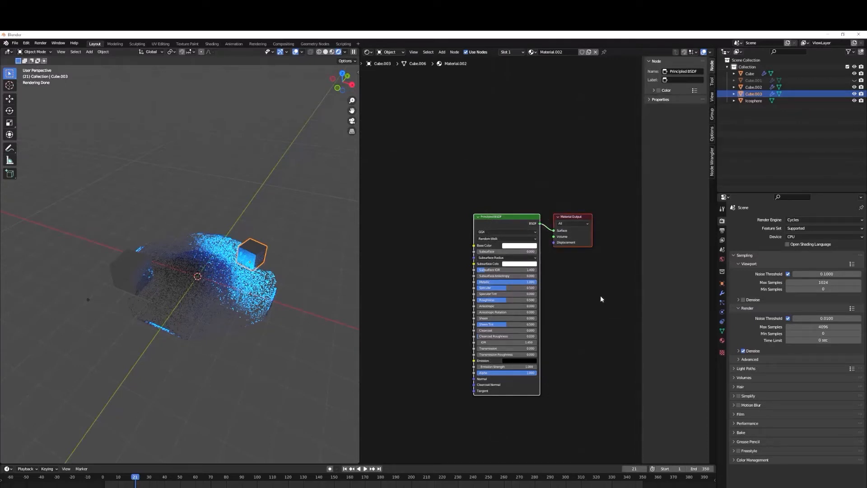
Create a new material for Cube.002 with its Metallic value raised to 1.000
left_click(138, 271)
left_click(137, 270)
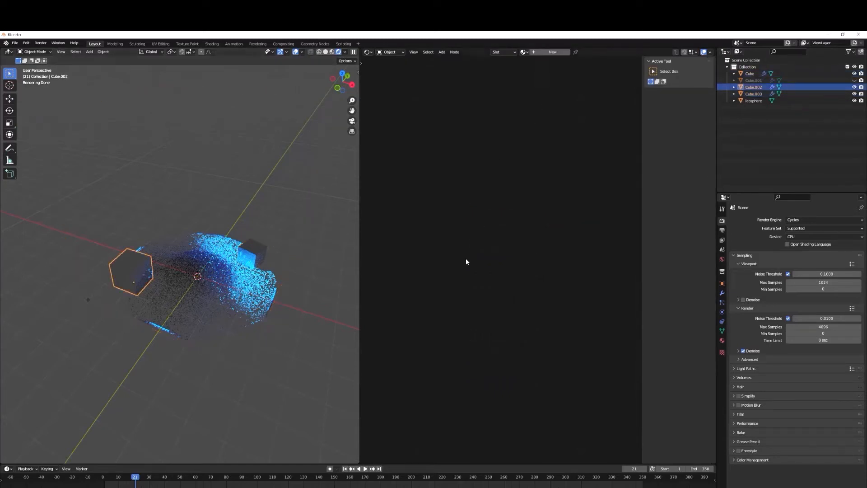
left_click(549, 53)
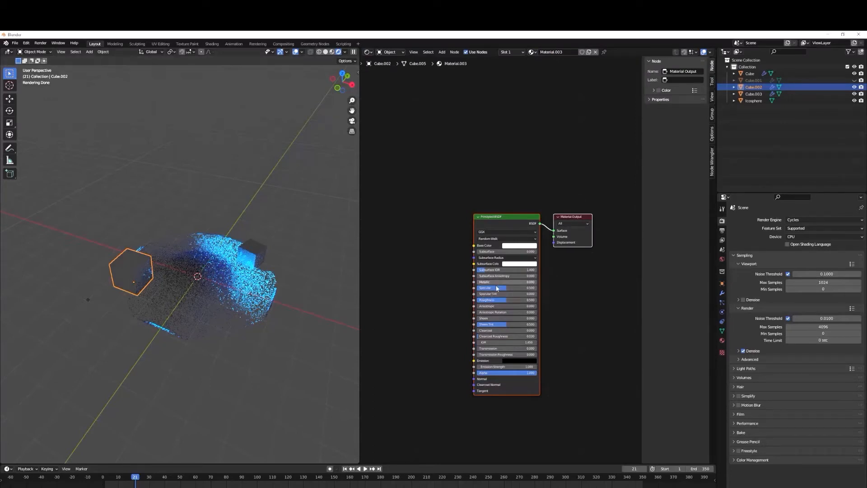
left_click(490, 281)
left_click_drag(490, 282, 536, 281)
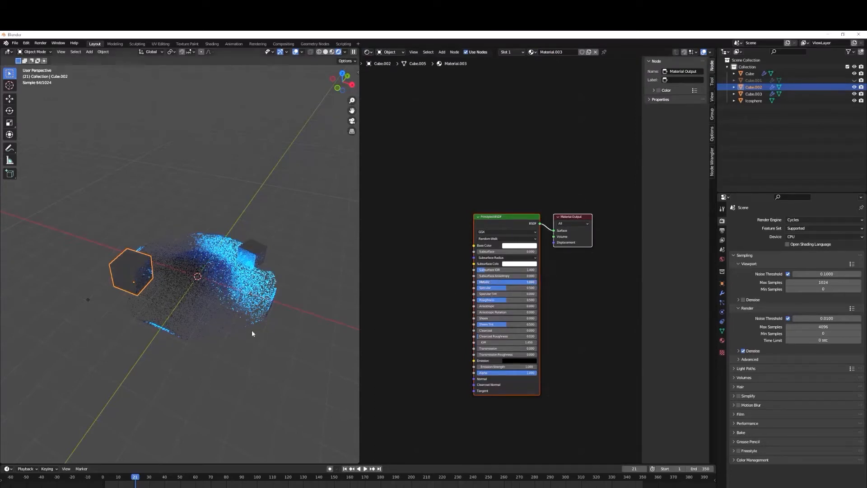
Add a plane mesh beneath the simulation and scale it up by about 32.7 as a ground surface
middle_click_drag(263, 338, 288, 331)
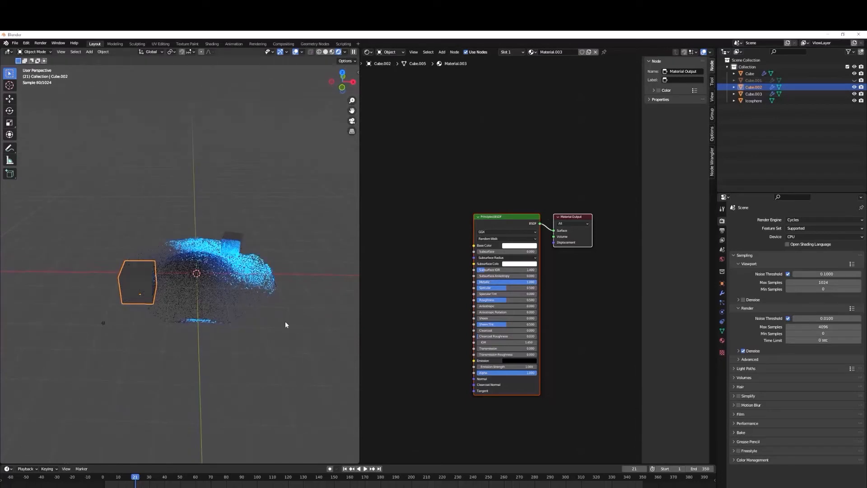
key("shift+a")
mouse_move(244, 364)
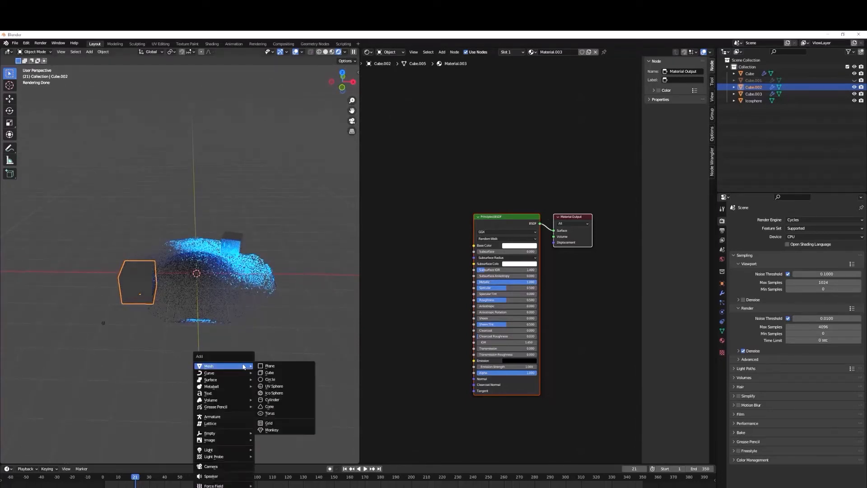
left_click(271, 364)
key("s")
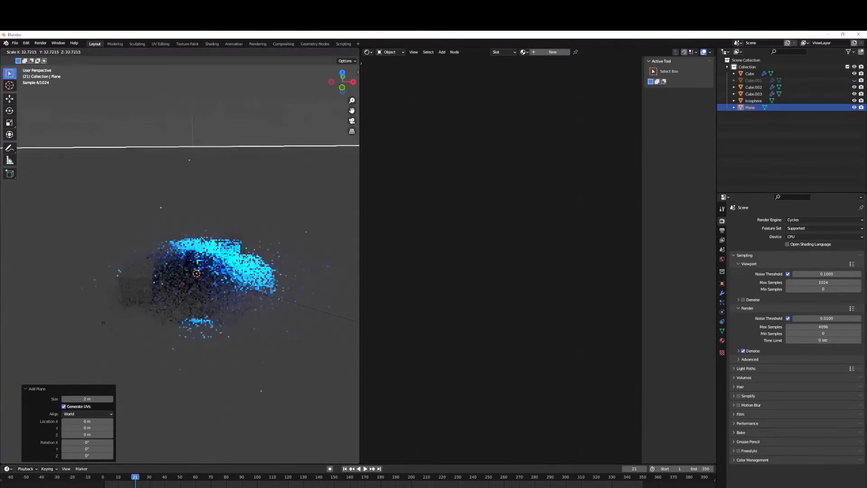
left_click(42, 282)
middle_click_drag(252, 291, 237, 295)
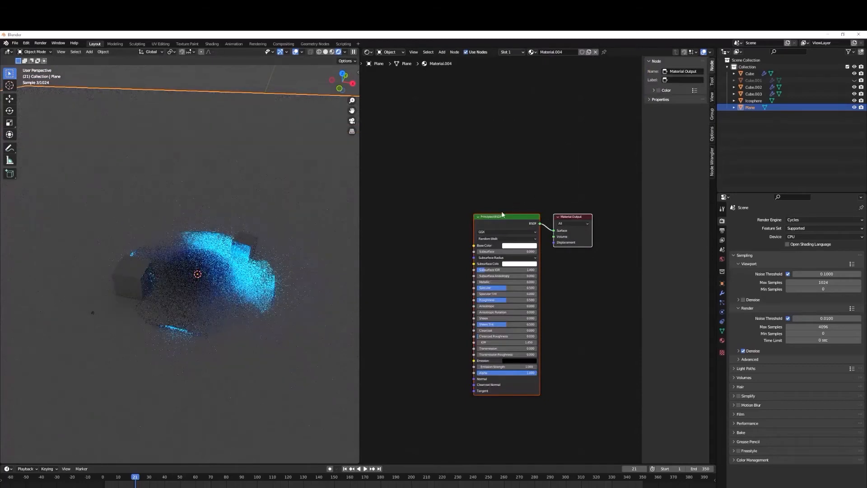
Apply the WoodFloor007_2K ambient occlusion, color, displacement and NormalGL images to the plane's Principled BSDF with Principled Texture Setup
left_click(498, 218)
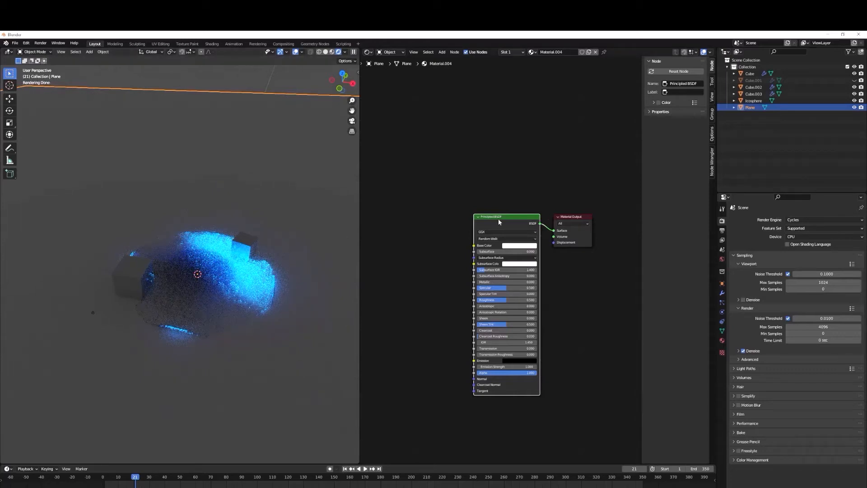
key("ctrl+shift+t")
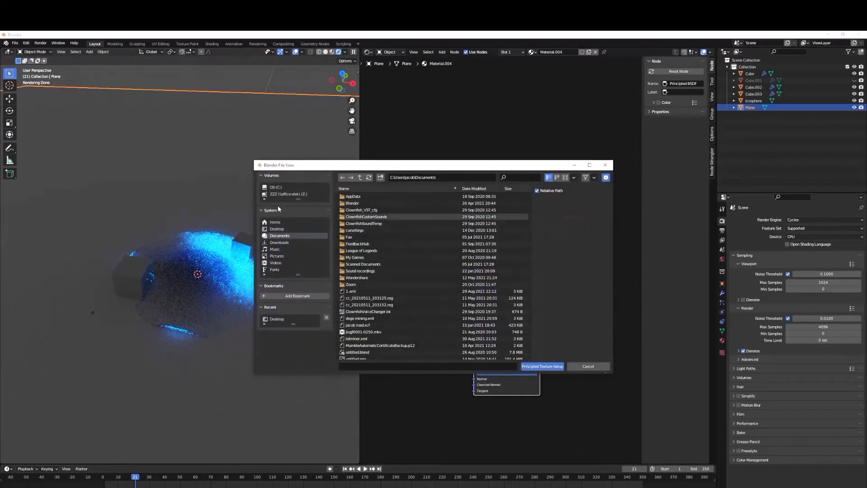
scroll(375, 277, "down", 5)
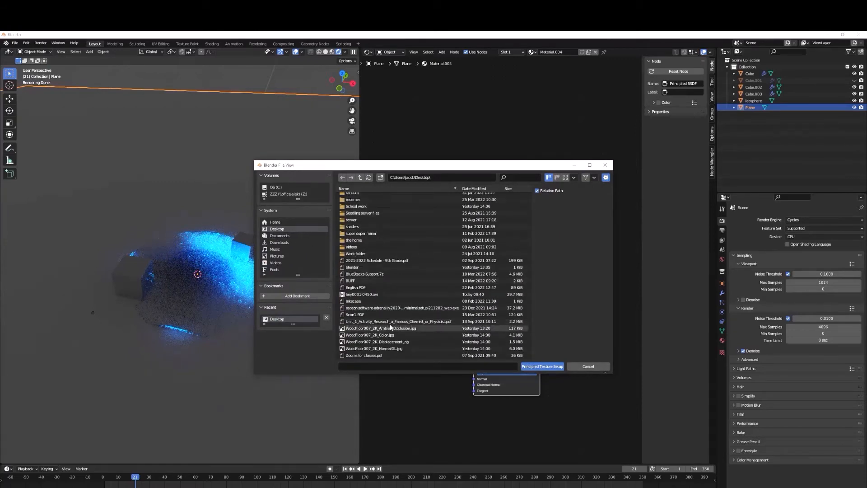
left_click_drag(388, 330, 390, 349)
left_click(550, 366)
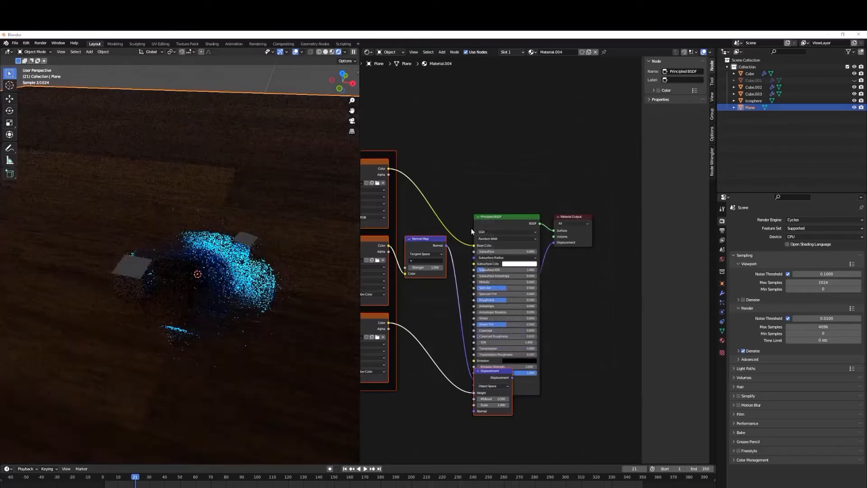
Set the wood texture's Mapping node scale to 12 on X, Y and Z
middle_click_drag(424, 233, 533, 257)
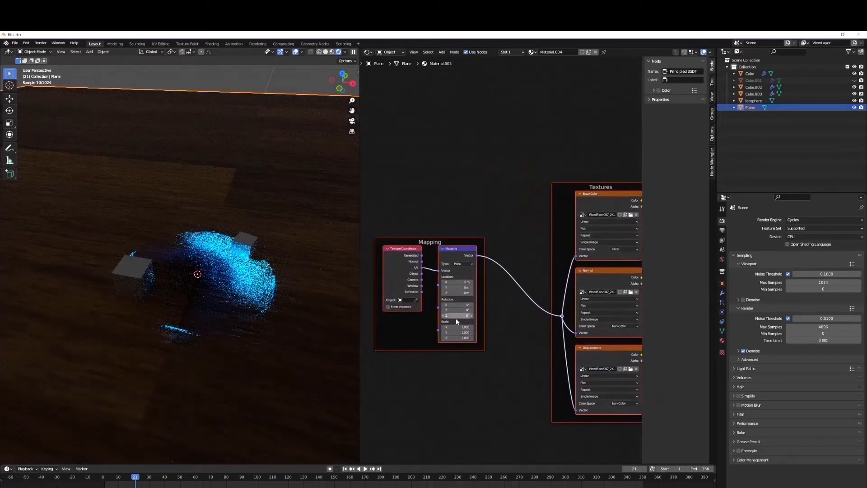
left_click(456, 326)
type("12")
key("Tab")
type("12")
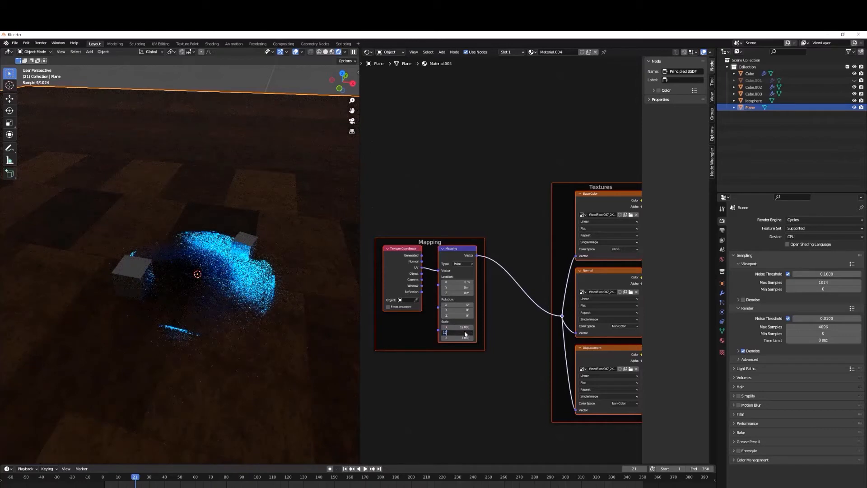
key("Return")
left_click(465, 340)
type("12")
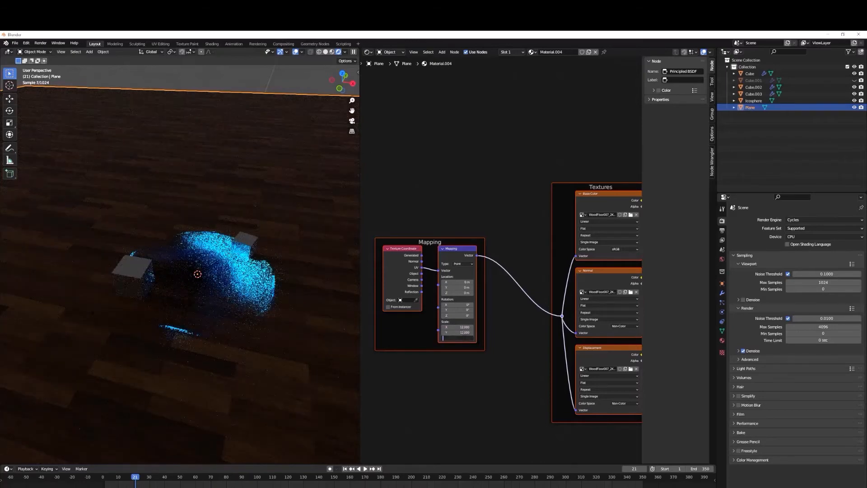
key("Return")
Add a point light to the scene
middle_click_drag(484, 286, 465, 316, "ctrl")
mouse_move(512, 261)
middle_mouse_down()
mouse_move(424, 236)
mouse_move(438, 252)
mouse_move(511, 250)
middle_mouse_up()
middle_click_drag(299, 249, 313, 236)
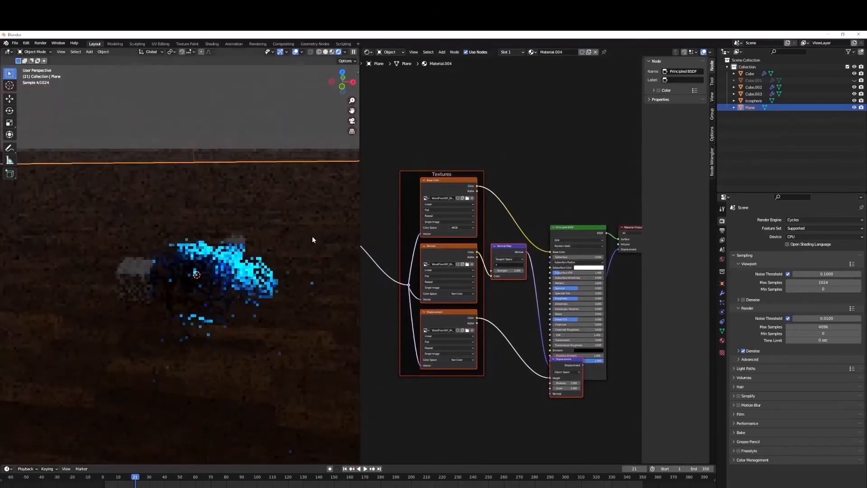
scroll(287, 261, "up", 4)
scroll(286, 262, "down", 2)
key("shift+a")
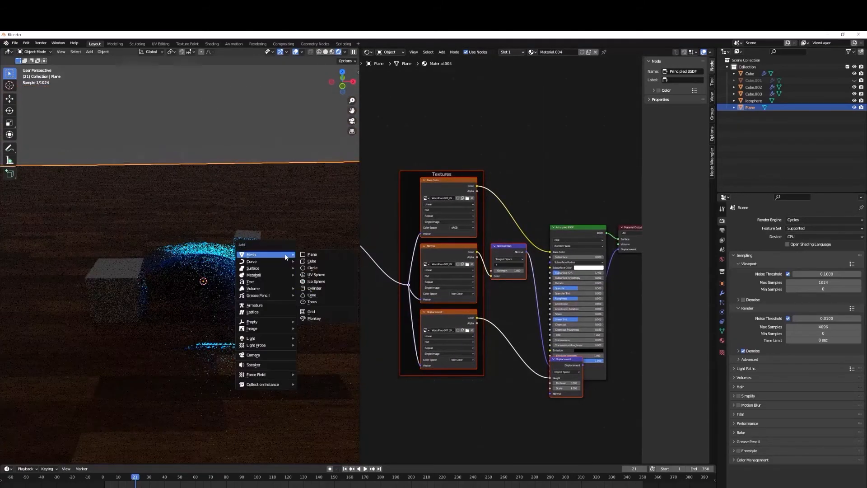
mouse_move(273, 341)
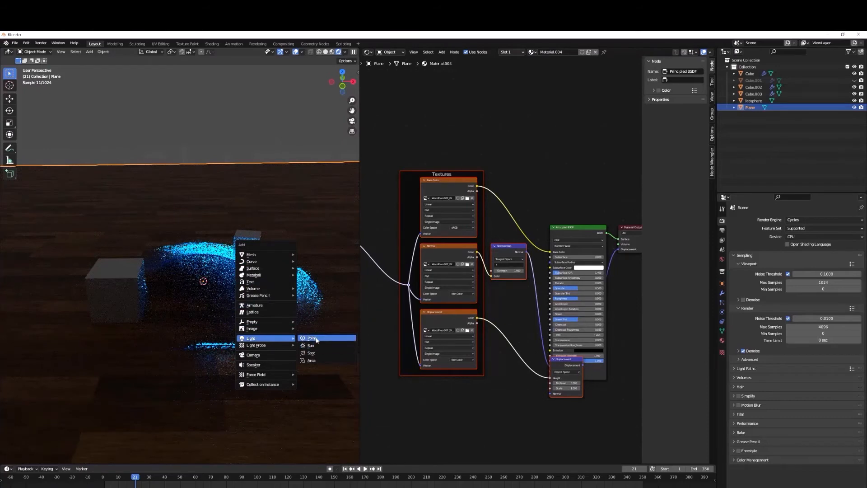
left_click(313, 338)
Move the point light up about 2.58 m along Z and about 3.12 m along X
key("z")
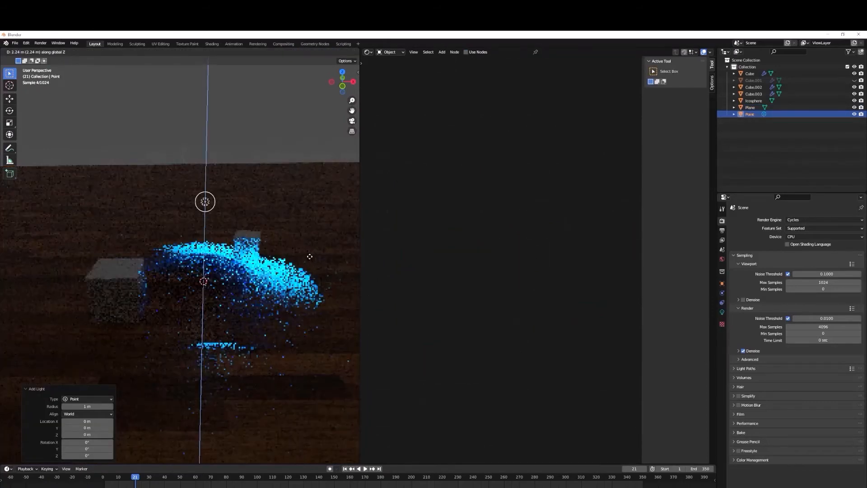
left_click(307, 246)
key("g")
key("x")
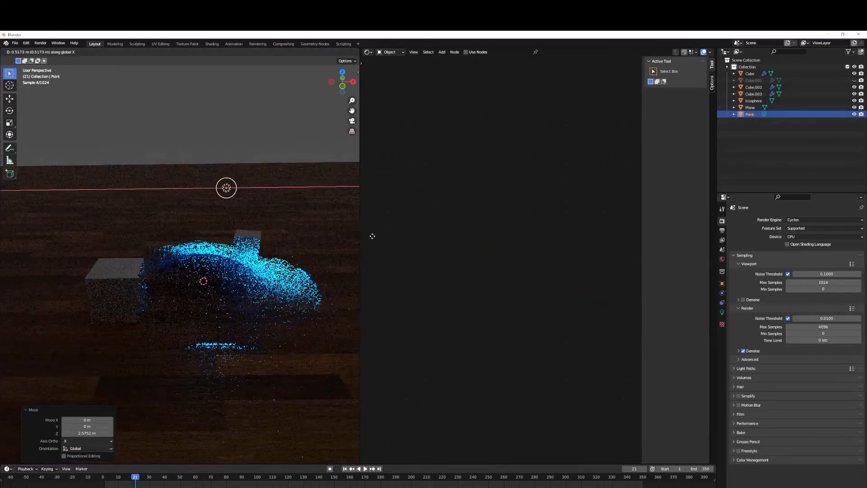
left_click(79, 225)
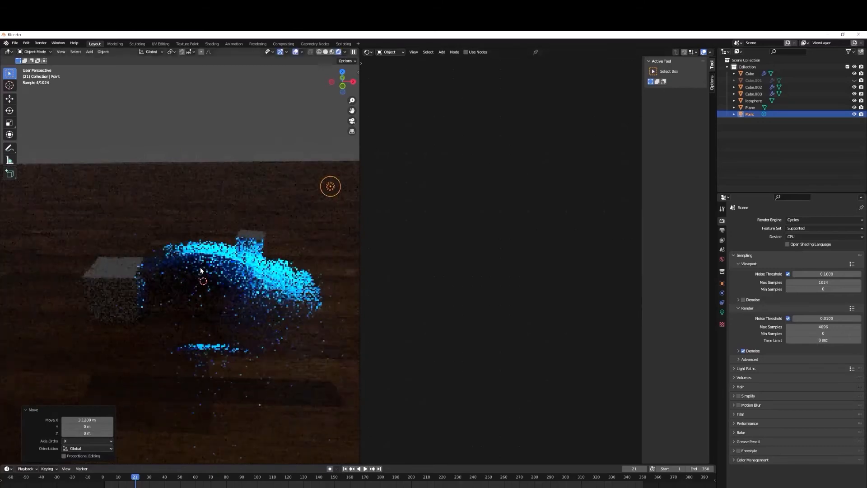
Set the point light's power to 3000 W and its radius to 3 m
left_click(723, 312)
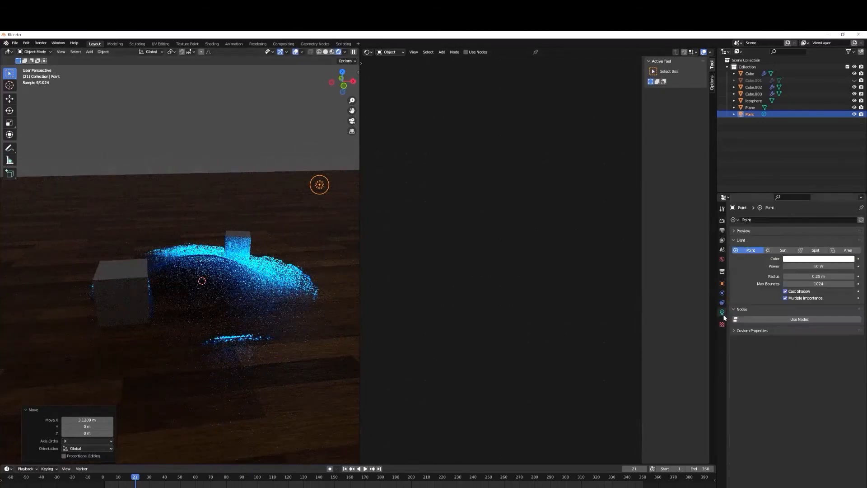
left_click(824, 259)
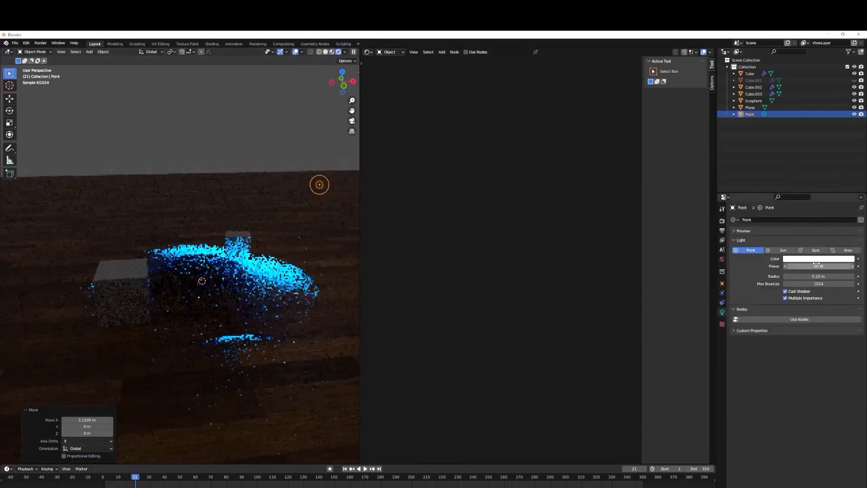
left_click(816, 265)
type("3000")
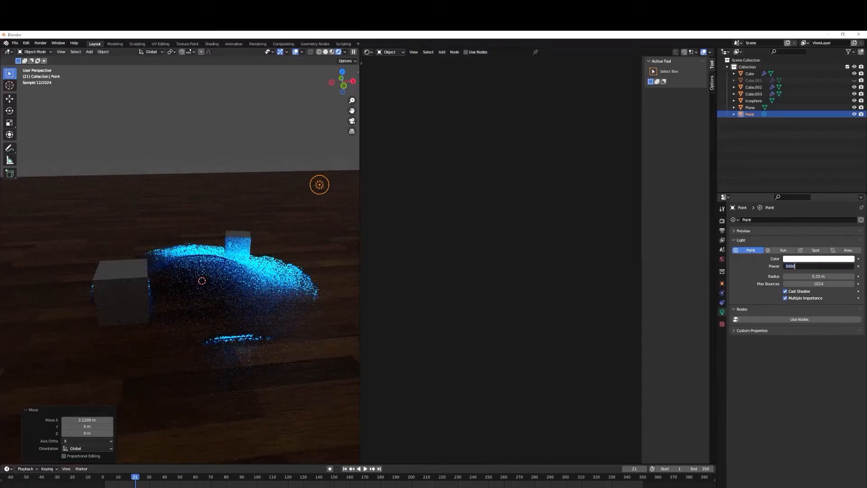
key("Return")
left_click(808, 276)
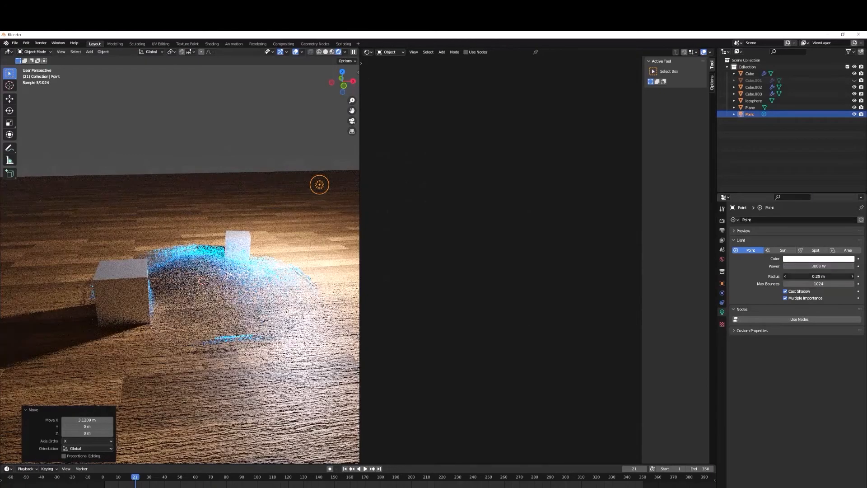
type("3")
key("Return")
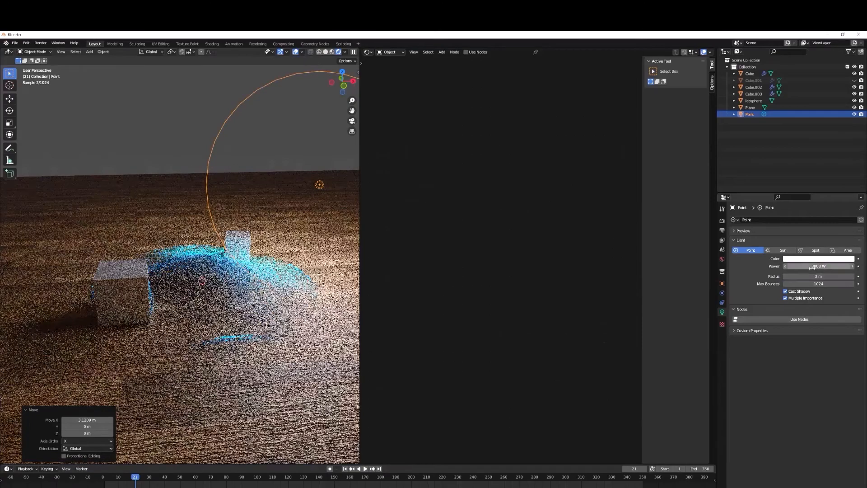
Raise the point light about 2.31 m along Z and set its power to 2000 W
key("g")
key("z")
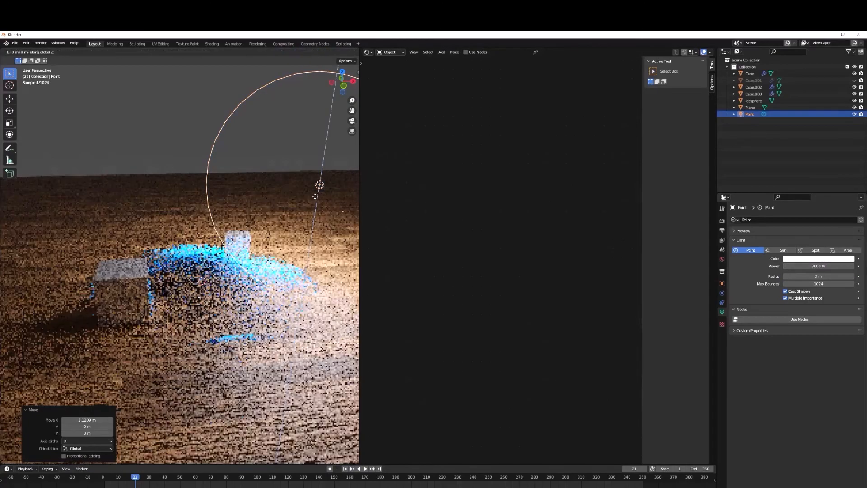
left_click(313, 138)
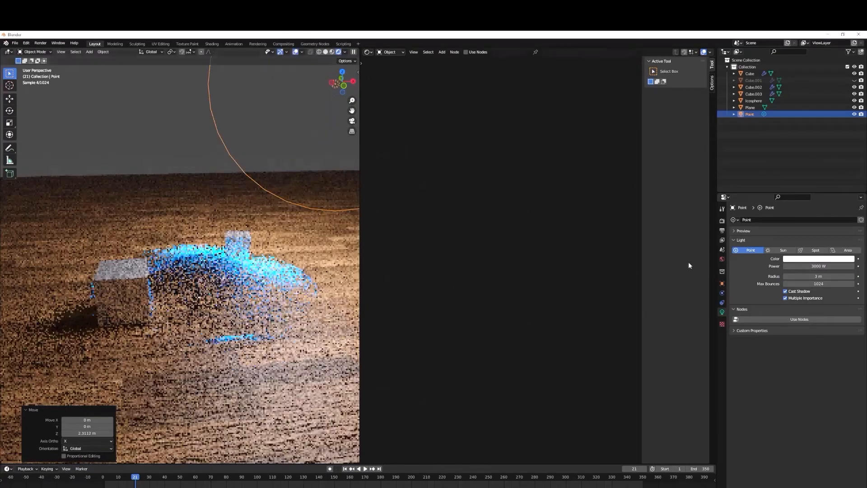
left_click(811, 266)
type("2")
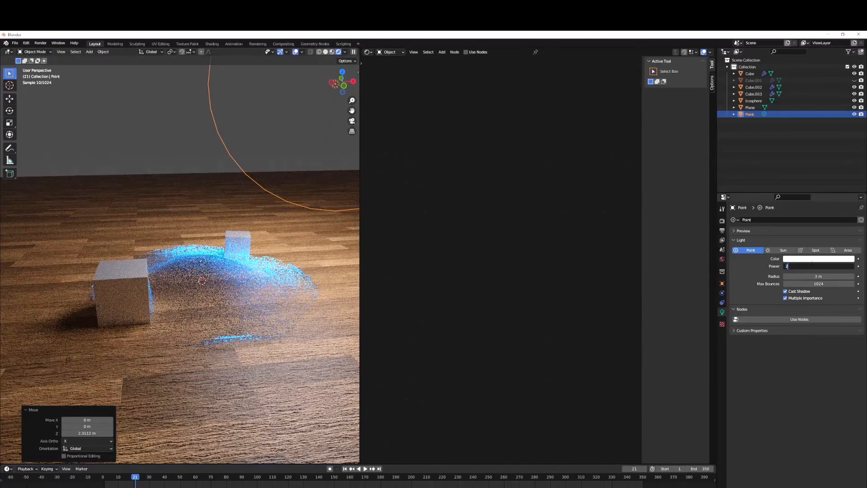
key("Return")
Inspect the scene in wireframe shading and again in rendered shading
key("z")
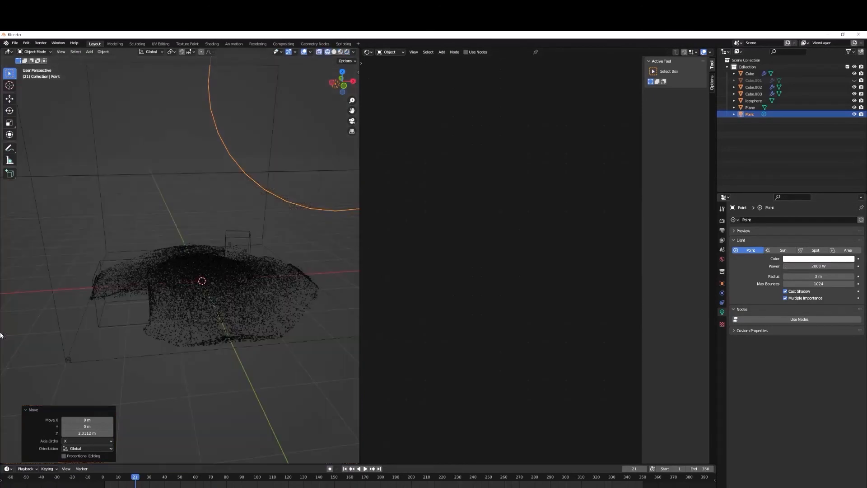
middle_click_drag(238, 363, 235, 332)
left_click(236, 345)
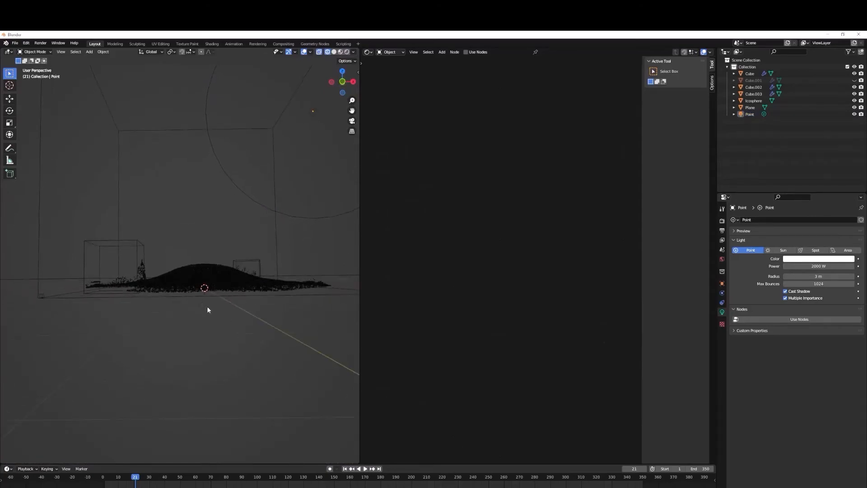
mouse_move(207, 307)
middle_mouse_down()
mouse_move(219, 316)
mouse_move(189, 323)
middle_mouse_up()
scroll(210, 318, "down", 4)
key("z")
left_click(217, 280)
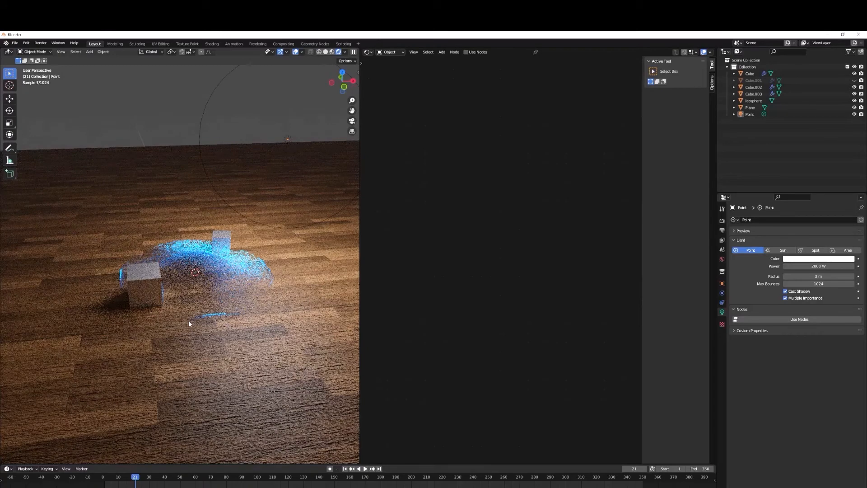
Switch the viewport to solid shading and play the simulation to frame 32
key("z")
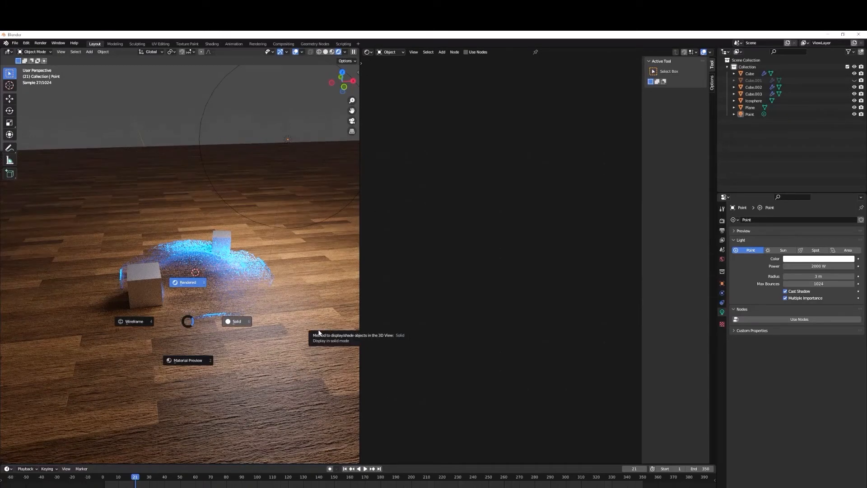
left_click(319, 332)
key("space")
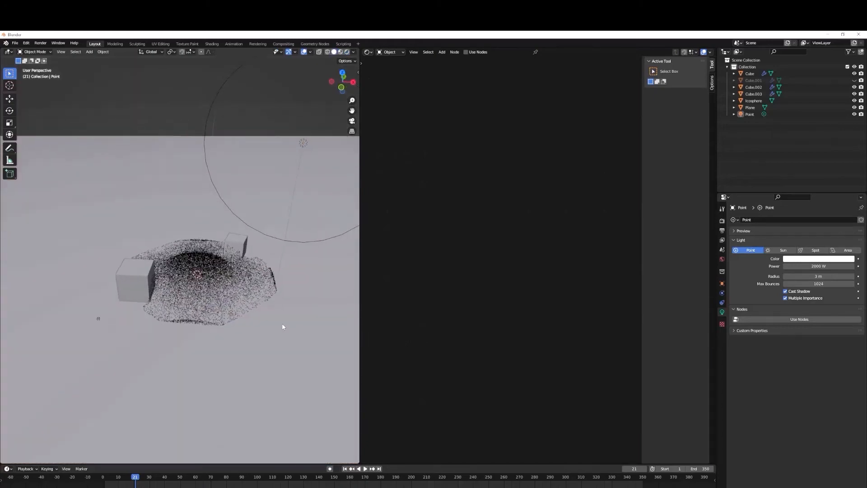
key("space")
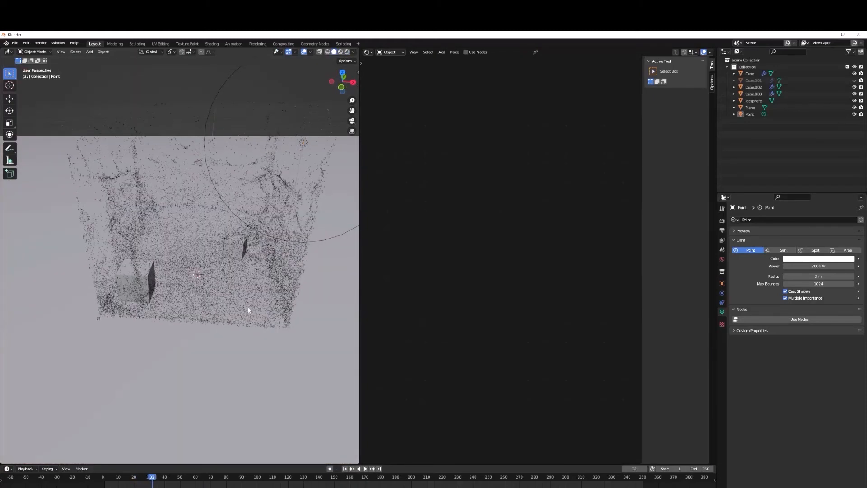
Hide the domain cube's Liquid particles in the viewport and set their viewport display amount to 100%
left_click(248, 308)
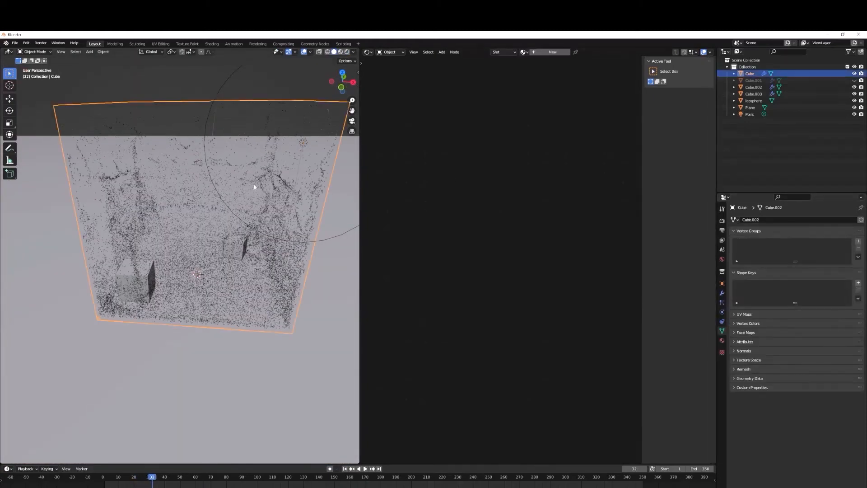
left_click(721, 303)
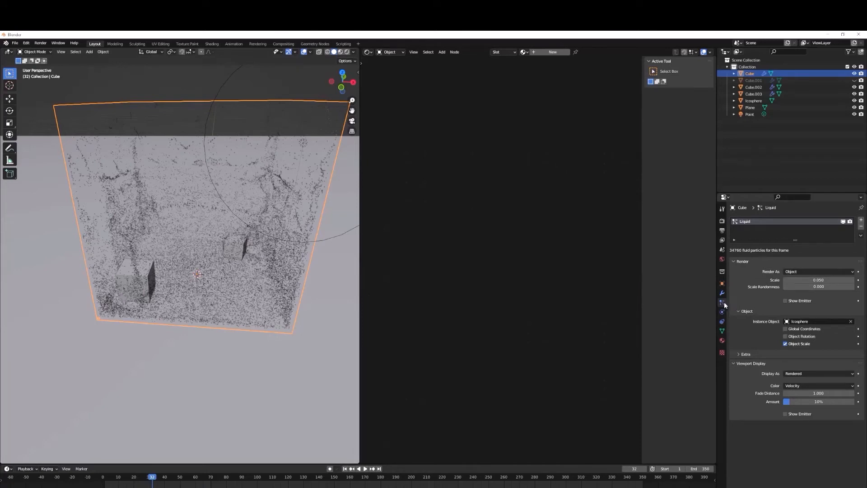
left_click(842, 221)
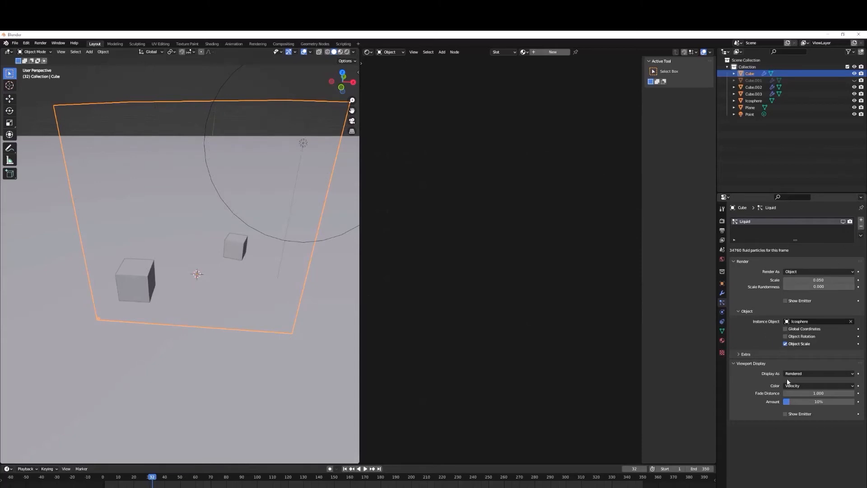
left_click(795, 400)
type("100")
key("Return")
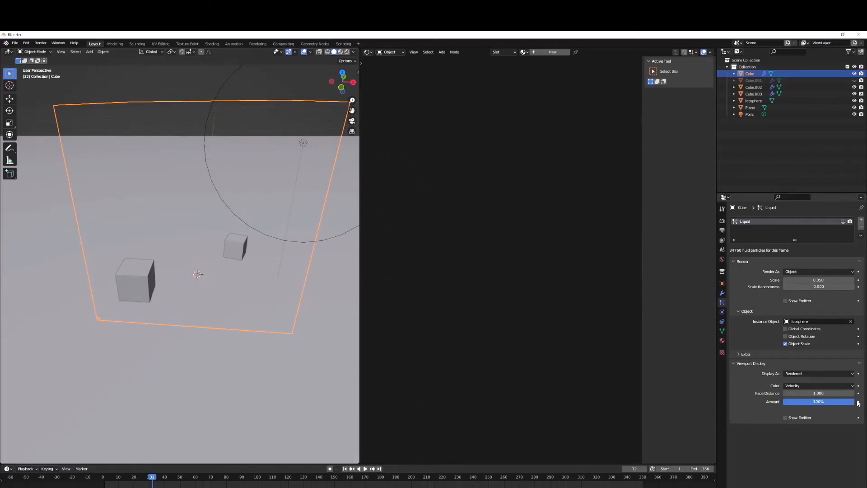
Set the scene's color management look to High Contrast
middle_click_drag(235, 290, 337, 275)
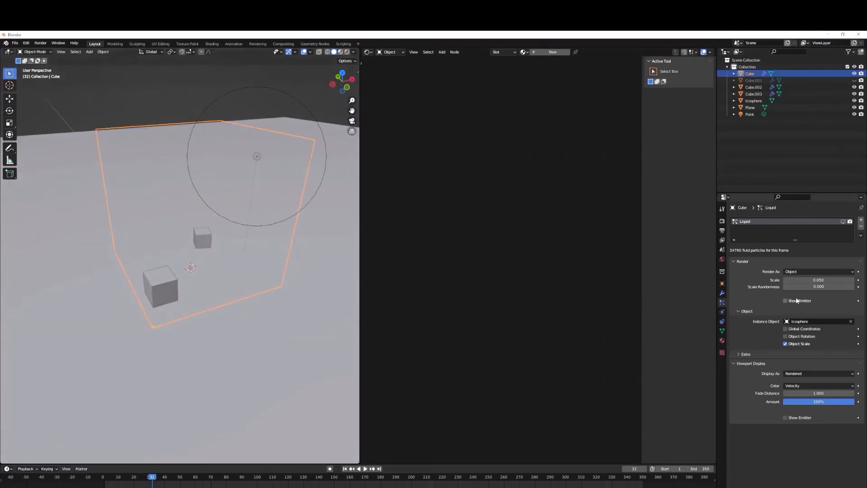
left_click(721, 221)
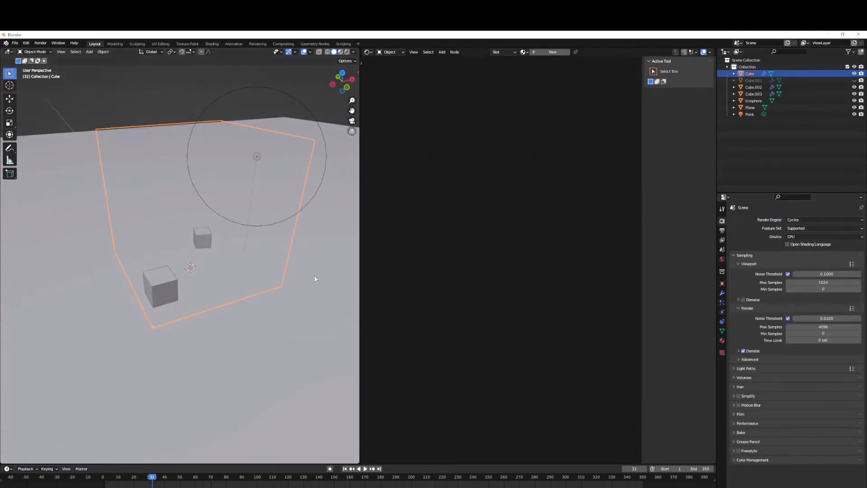
middle_click_drag(315, 279, 353, 267)
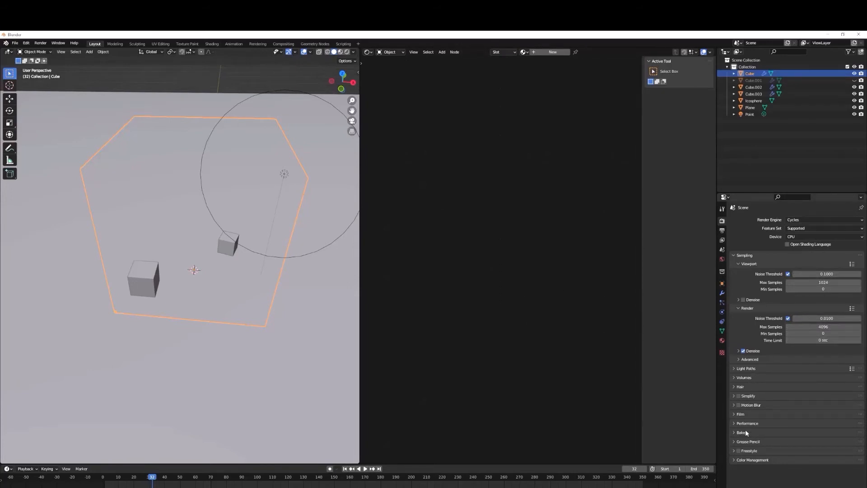
left_click(751, 460)
scroll(776, 420, "down", 2)
left_click(805, 459)
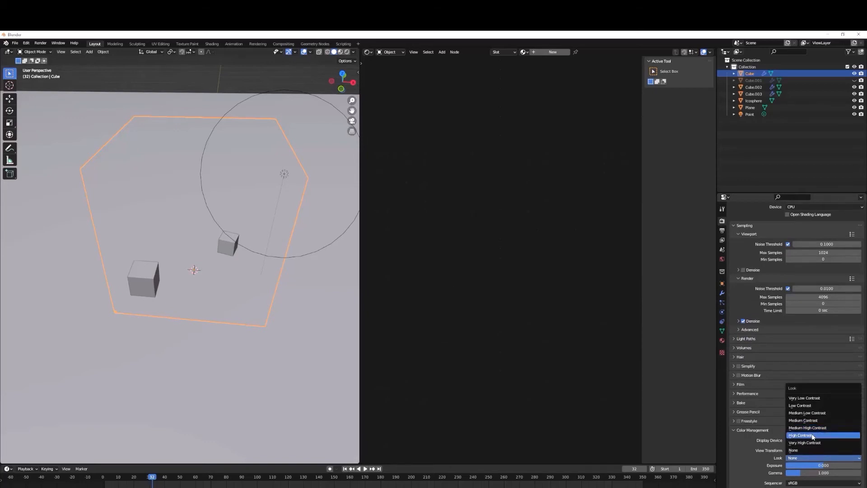
left_click(812, 436)
scroll(813, 408, "up", 2)
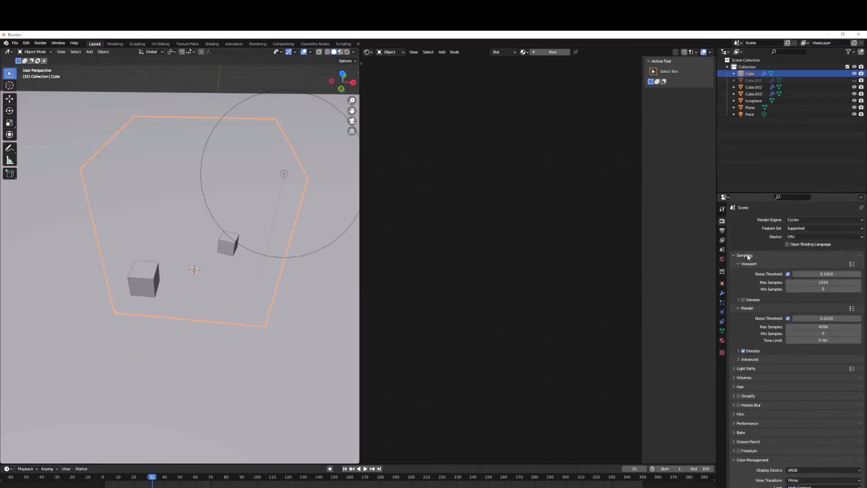
Set the render output file format to AVI Raw
left_click(722, 231)
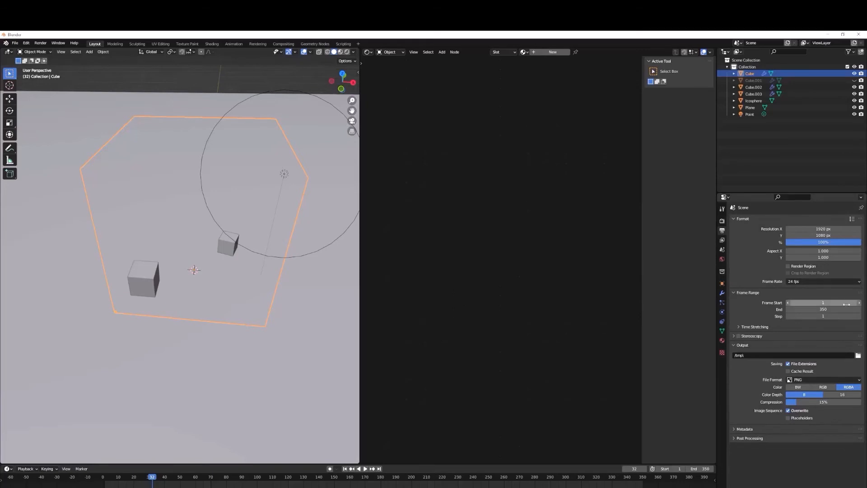
left_click(813, 380)
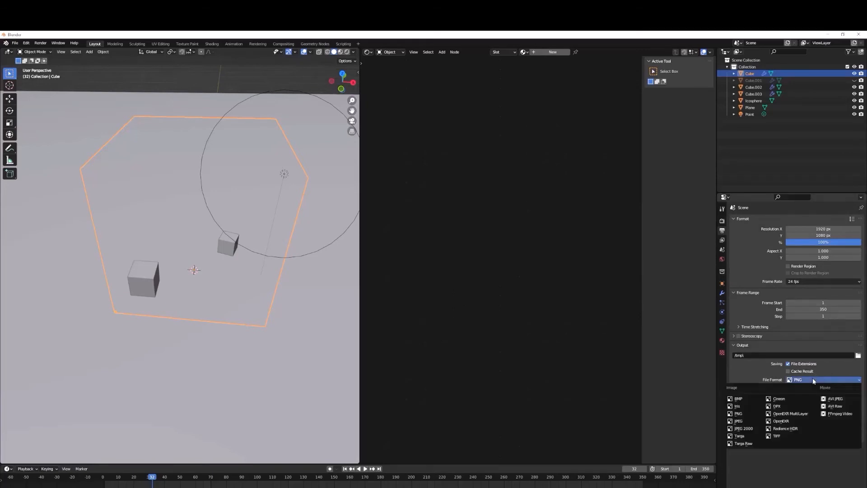
left_click(847, 406)
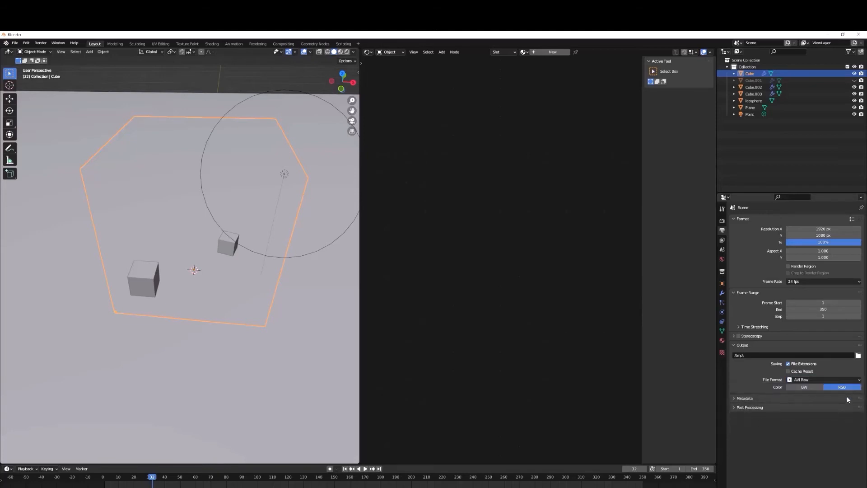
Set the render output path to a Desktop file named "Cool water"
left_click(858, 355)
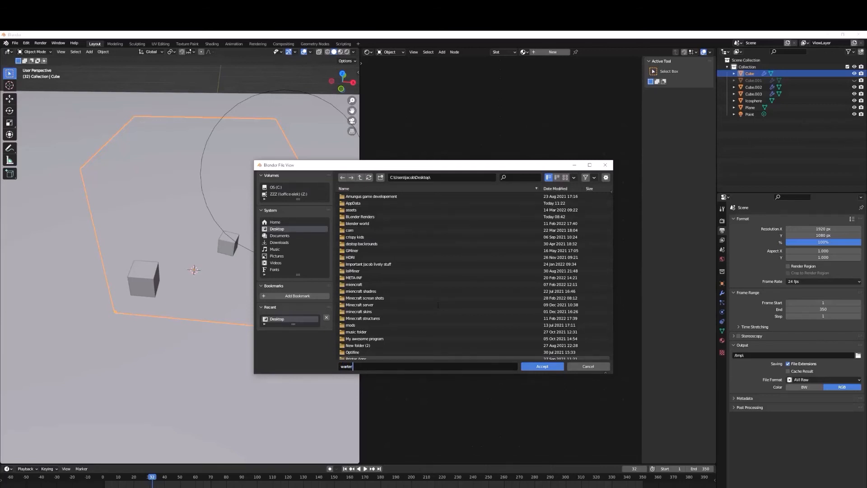
key("BackSpace")
key("BackSpace")
key("BackSpace")
key("BackSpace")
key("BackSpace")
key("BackSpace")
type("Cool water")
key("Return")
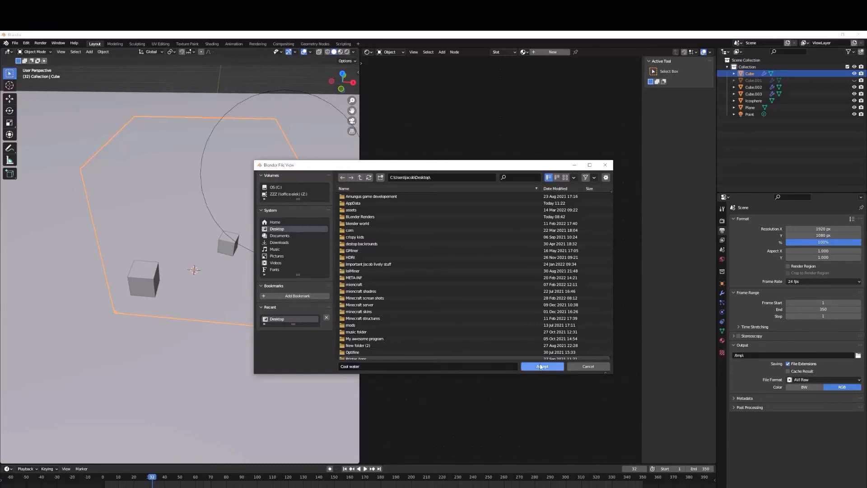
left_click(540, 366)
Add a camera and align it to the current view of the domain and cubes, with its frame fitted to the viewport
mouse_move(252, 289)
middle_mouse_down()
mouse_move(237, 285)
mouse_move(252, 280)
middle_mouse_up()
key("shift+a")
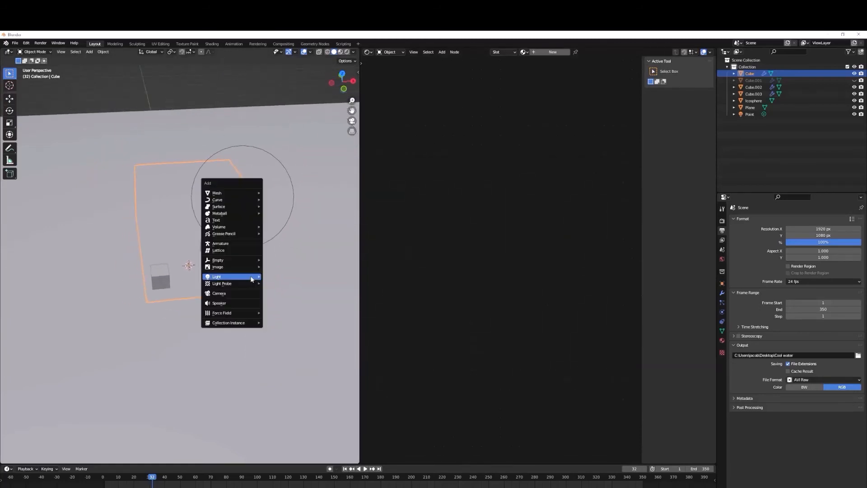
left_click(234, 294)
key("ctrl+KP_0")
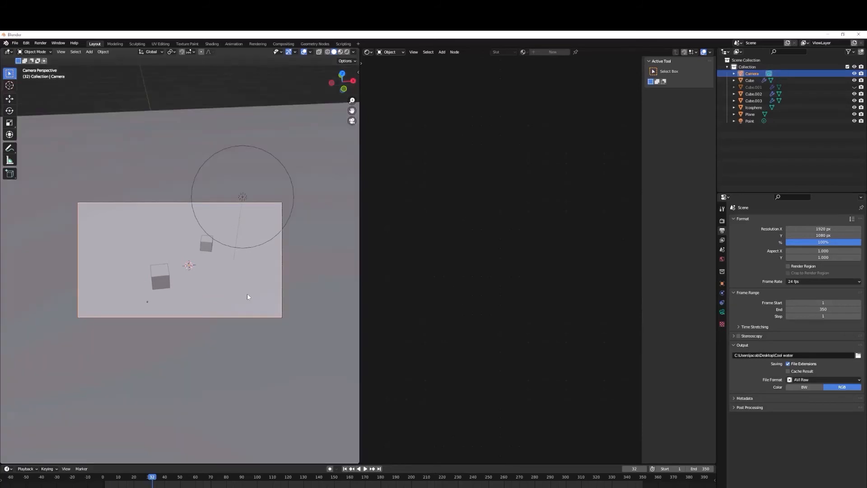
key("Home")
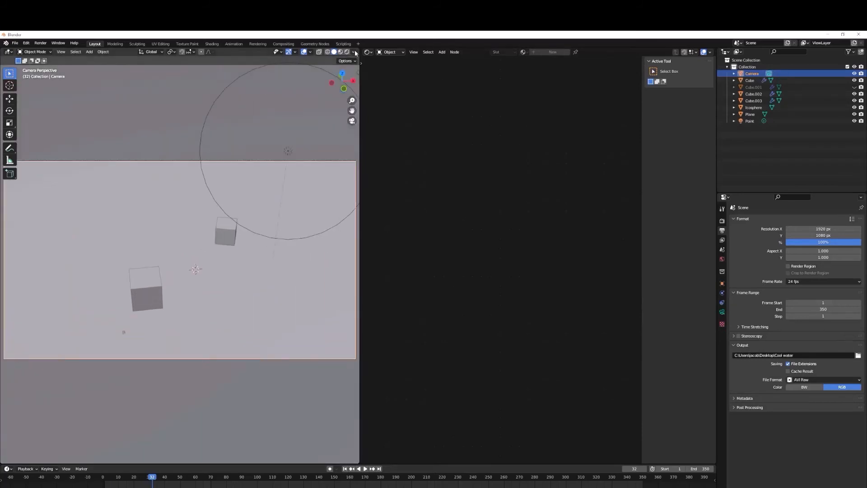
Widen the 3D viewport over most of the shader editor's area
left_click_drag(362, 50, 609, 74)
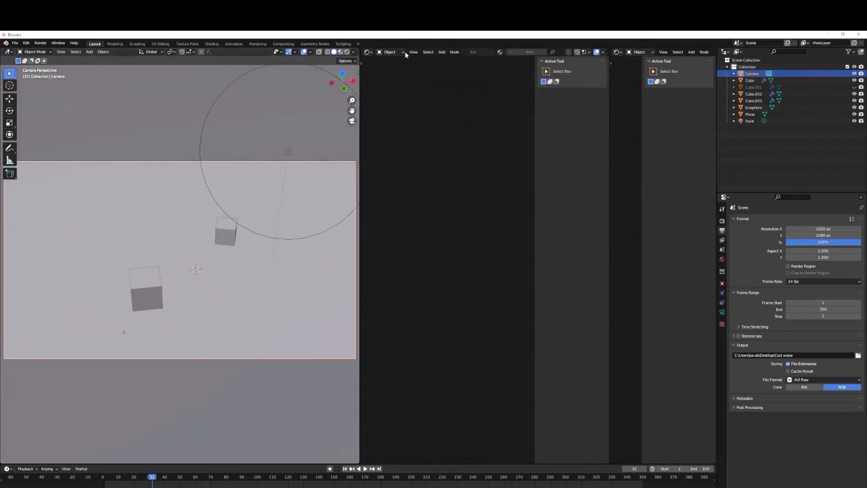
left_click_drag(360, 47, 865, 149)
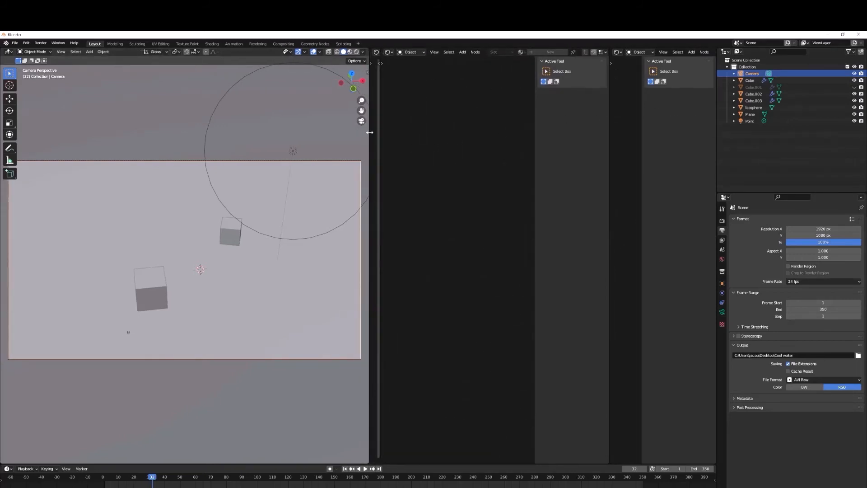
left_click_drag(379, 144, 652, 164)
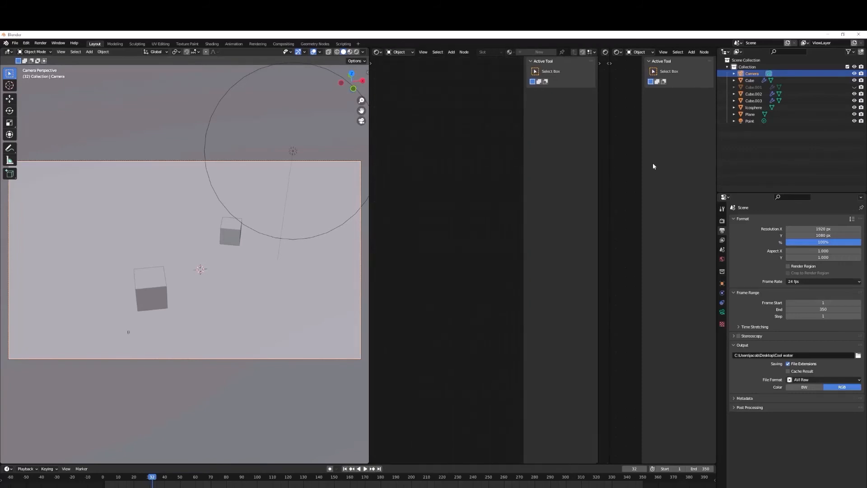
left_click_drag(369, 158, 586, 163)
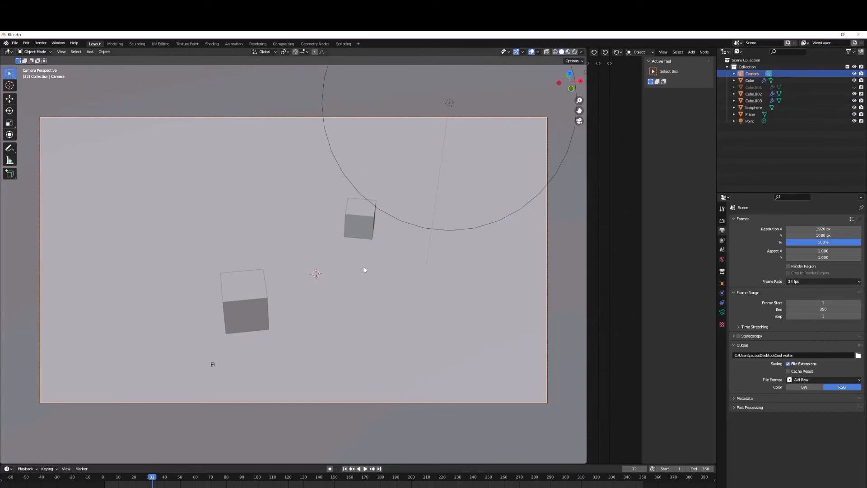
Return the animation to frame 1 and realign the camera to a wider view of the scene
scroll(367, 314, "down", 1)
scroll(364, 311, "up", 2)
scroll(364, 310, "down", 1)
scroll(364, 312, "up", 1)
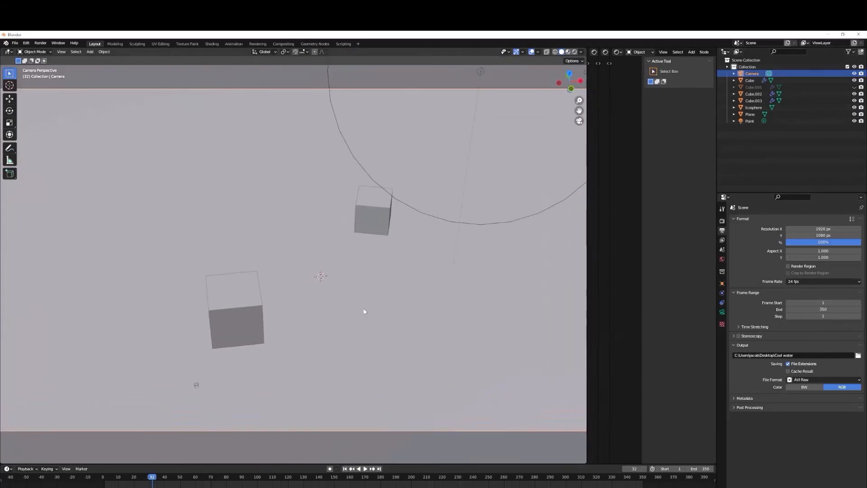
left_click(345, 469)
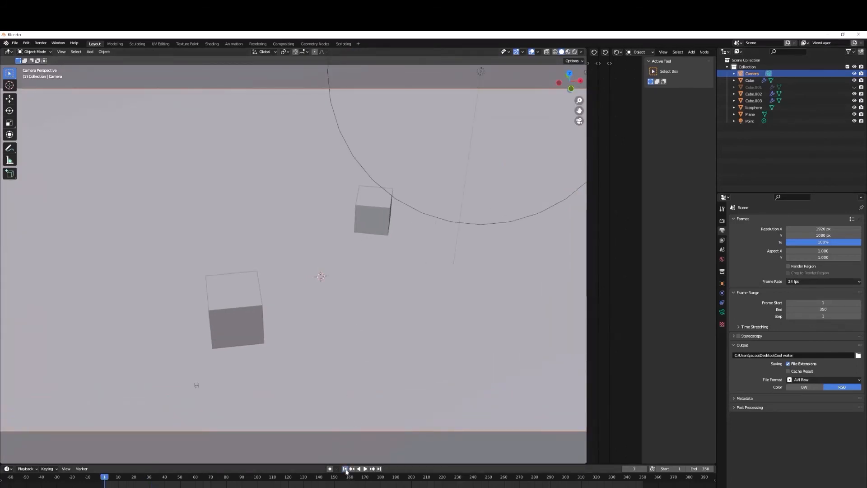
scroll(381, 393, "down", 2)
middle_click_drag(382, 392, 382, 390)
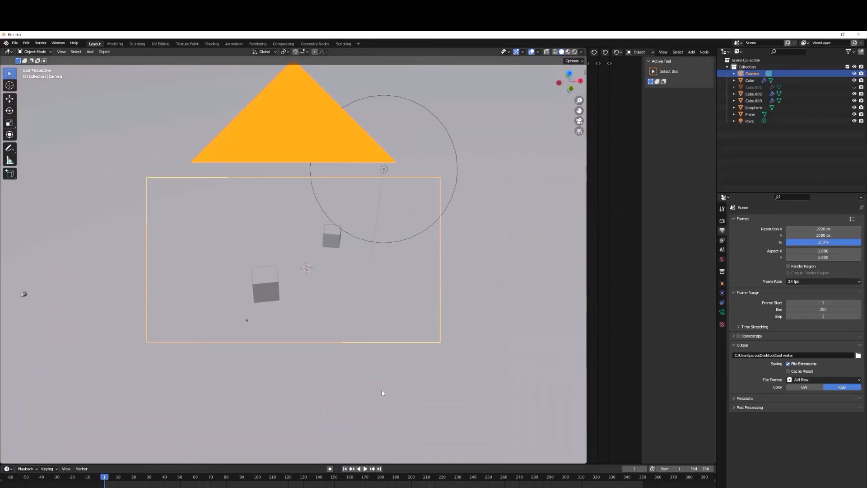
scroll(382, 392, "down", 5)
key("KP_0")
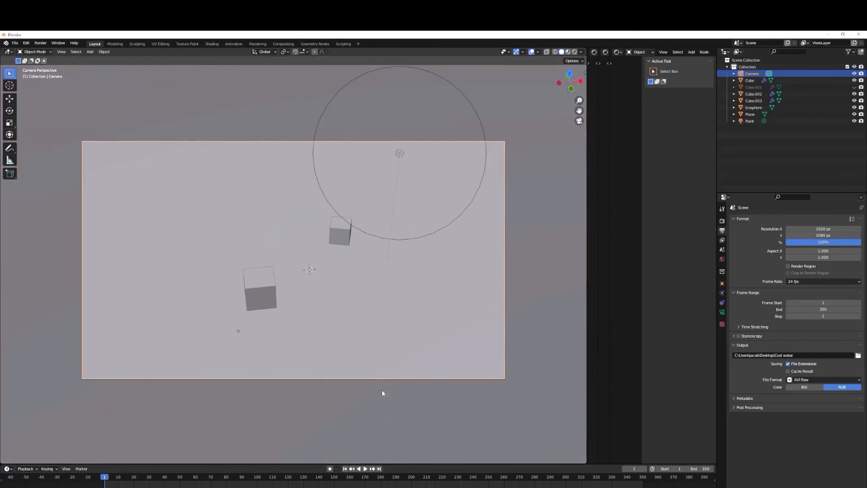
scroll(381, 393, "up", 3)
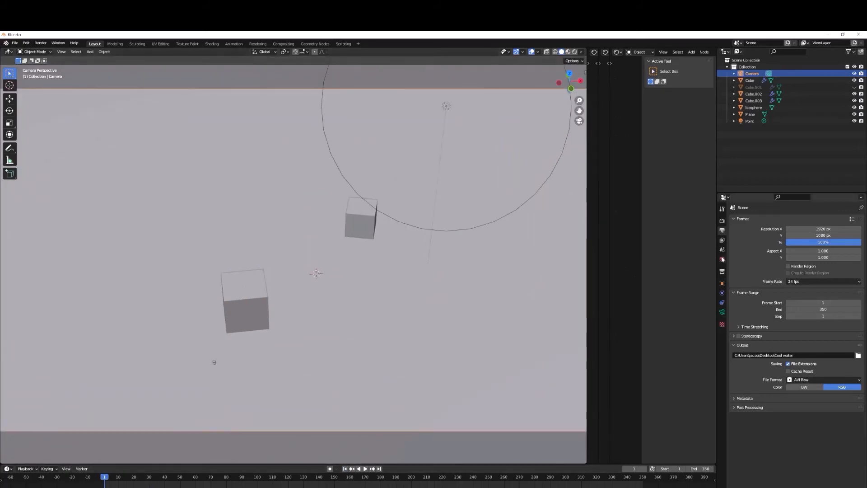
Show the domain cube's Liquid particles in the viewport and set their viewport display amount to 2%
left_click(391, 250)
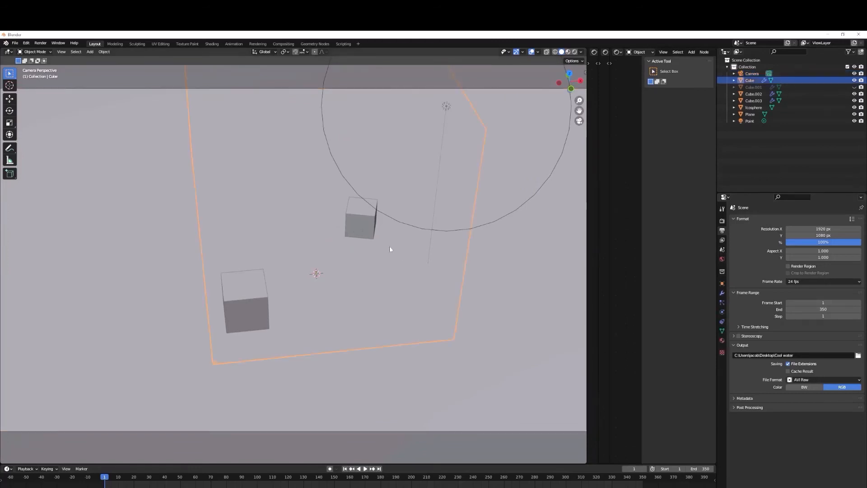
left_click(721, 302)
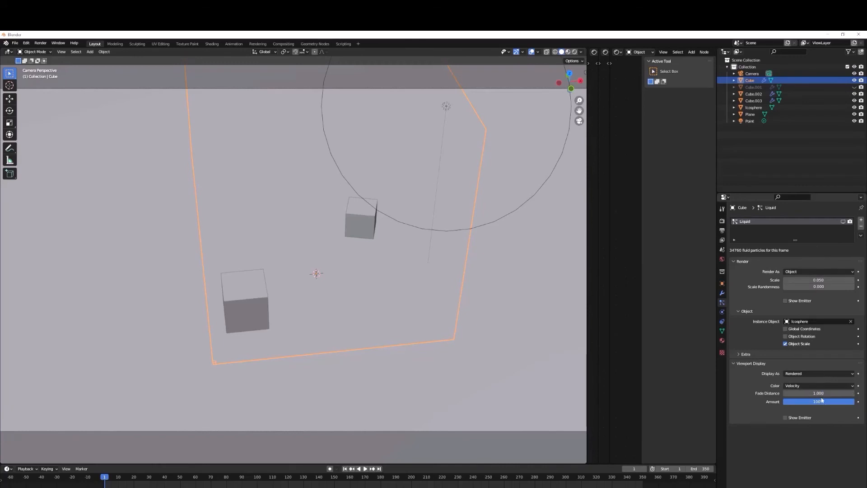
left_click_drag(821, 399, 751, 401)
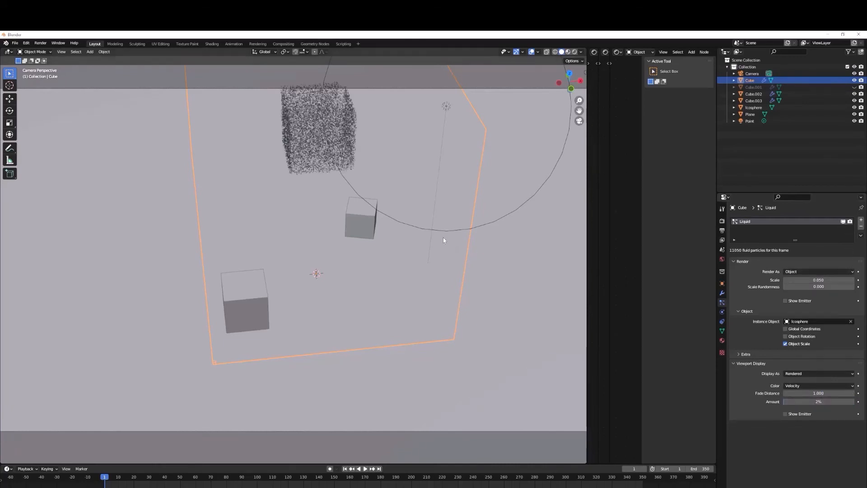
Realign the camera to a view shifted slightly upward and play the simulation to frame 34
key("KP_0")
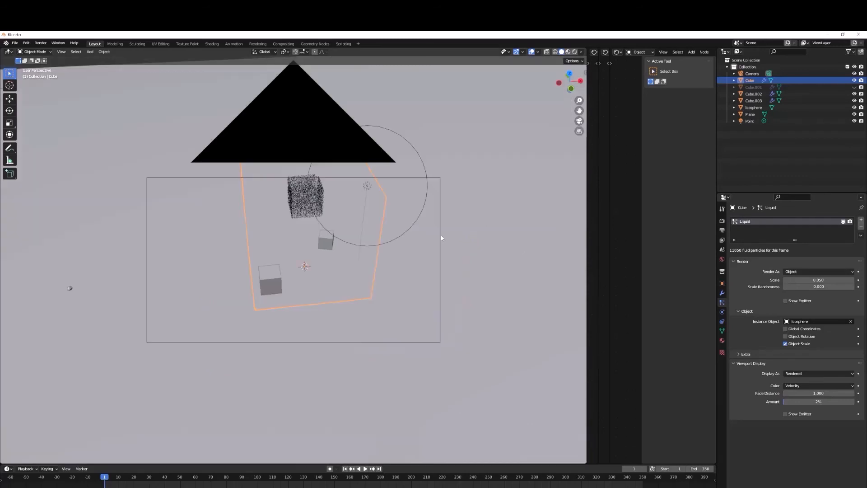
middle_click_drag(421, 208, 419, 215, "shift")
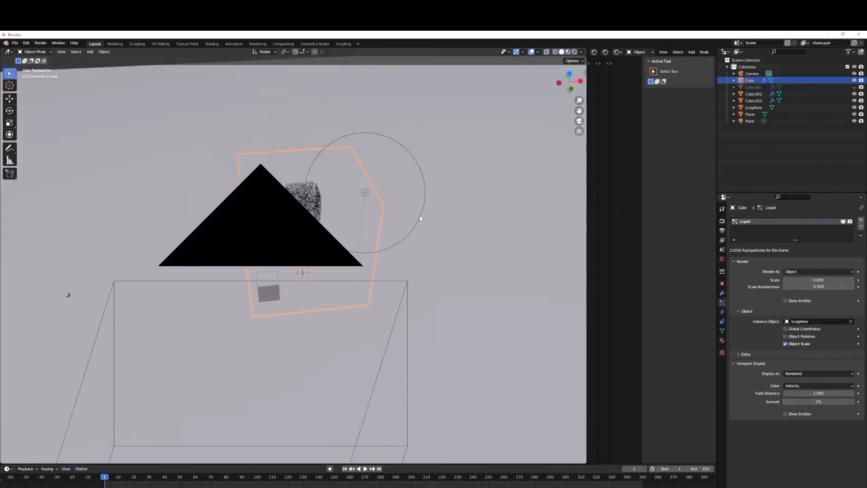
key("KP_0")
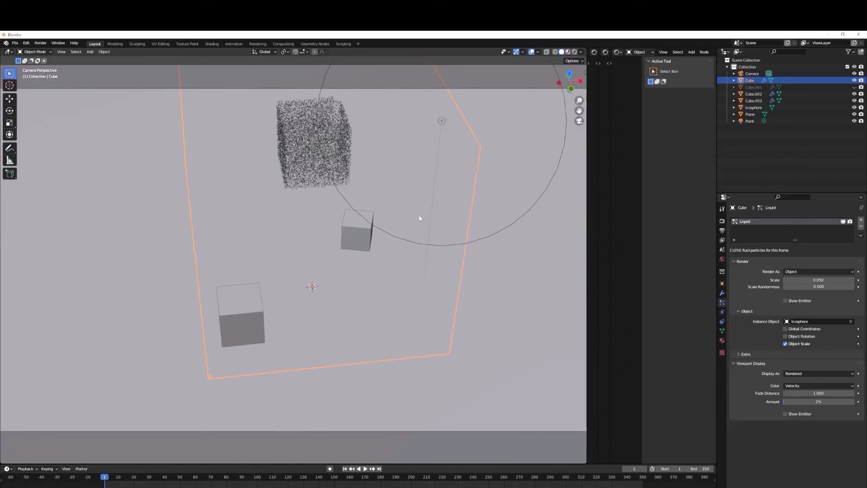
key("space")
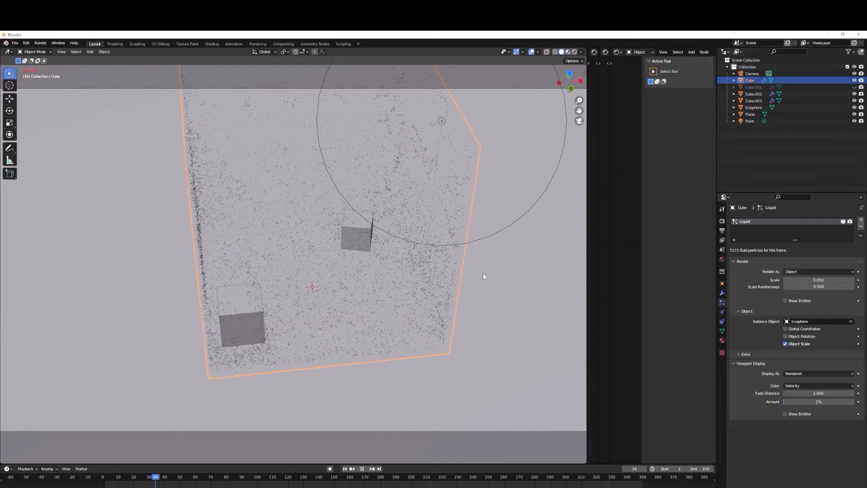
key("space")
Pull the camera back by aligning it to a zoomed-out view that takes in the whole liquid domain
key("KP_0")
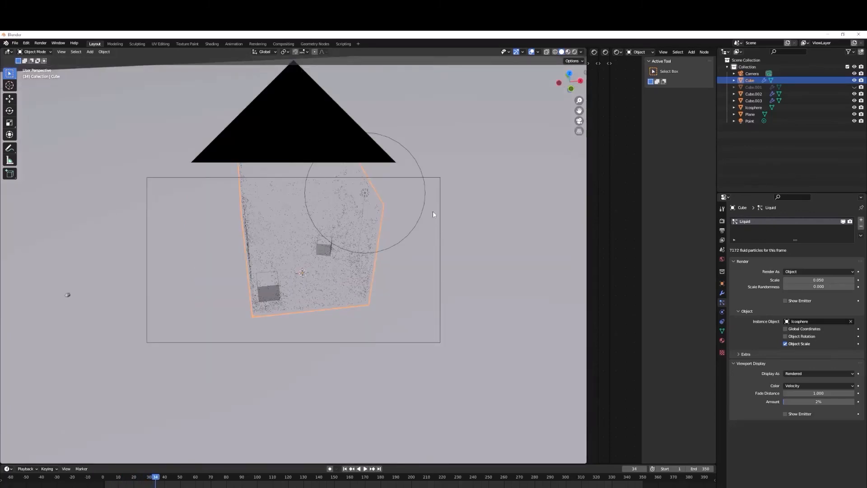
scroll(433, 214, "down", 4)
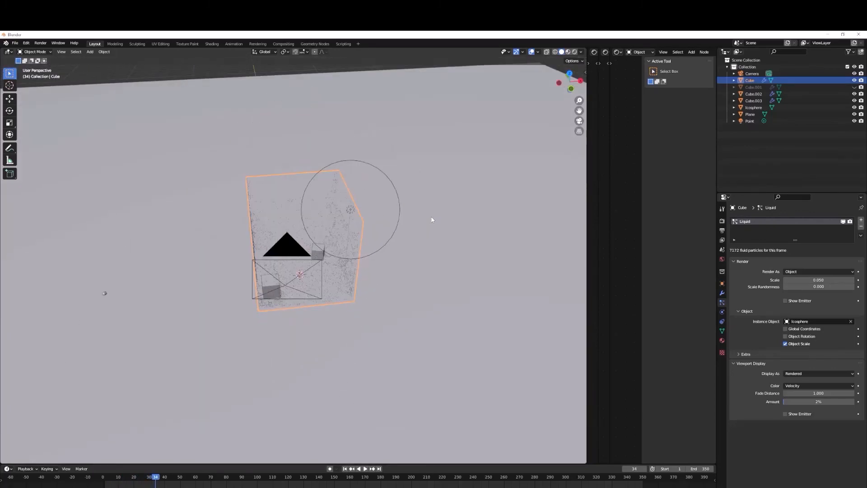
key("KP_0")
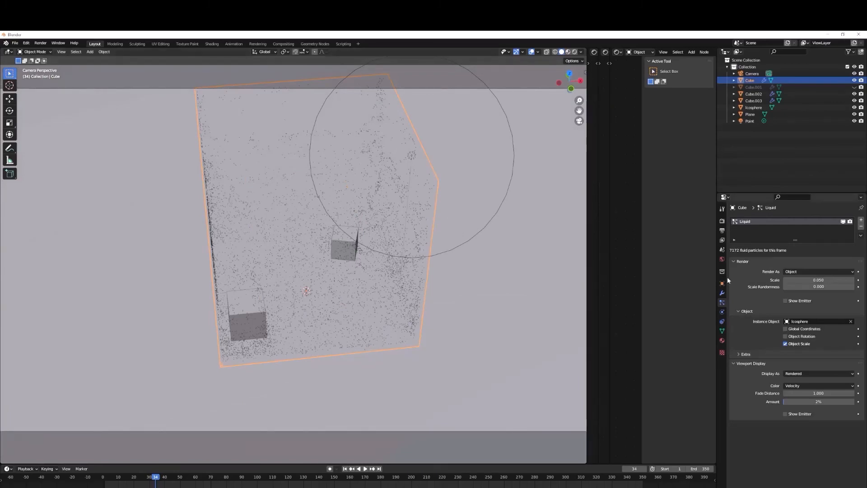
Test-render frame 34 through the camera and return to the scene's render settings
key("F12")
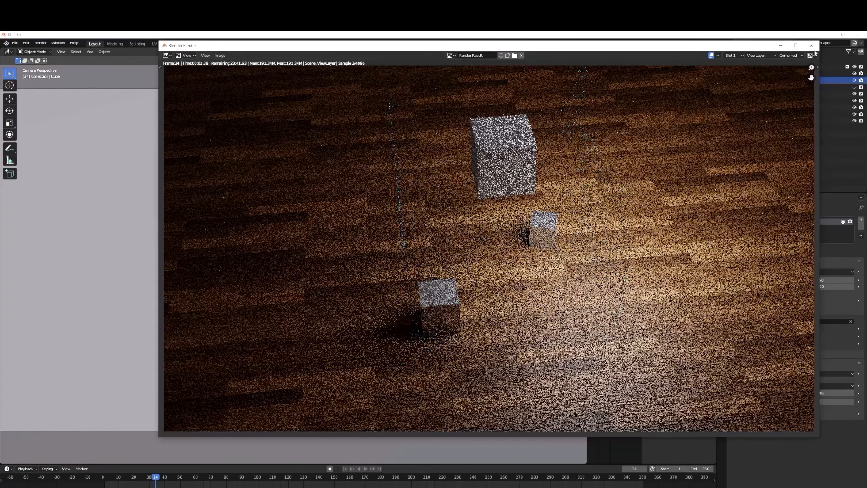
left_click(813, 47)
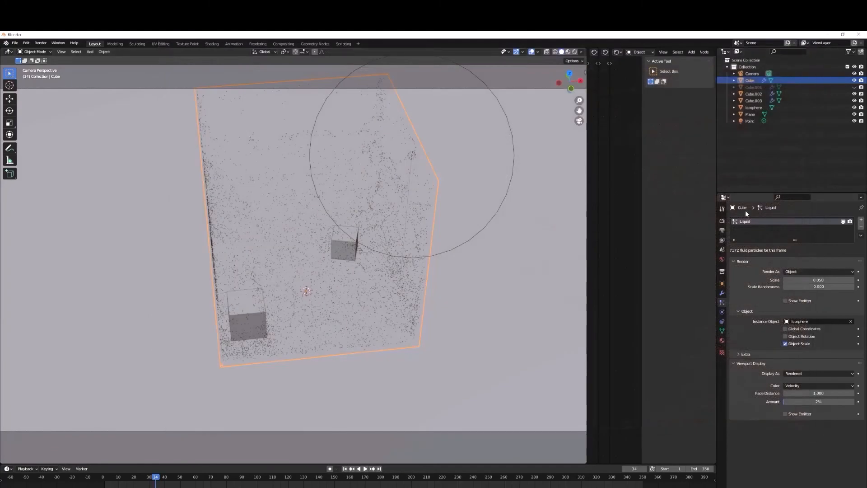
left_click(722, 221)
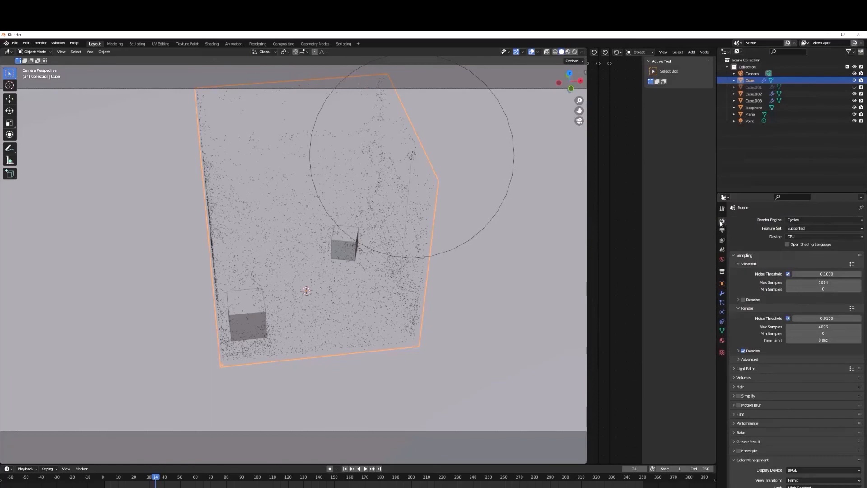
Enable viewport denoising in the Cycles sampling settings and test-render frame 34 through the camera
left_click(738, 299)
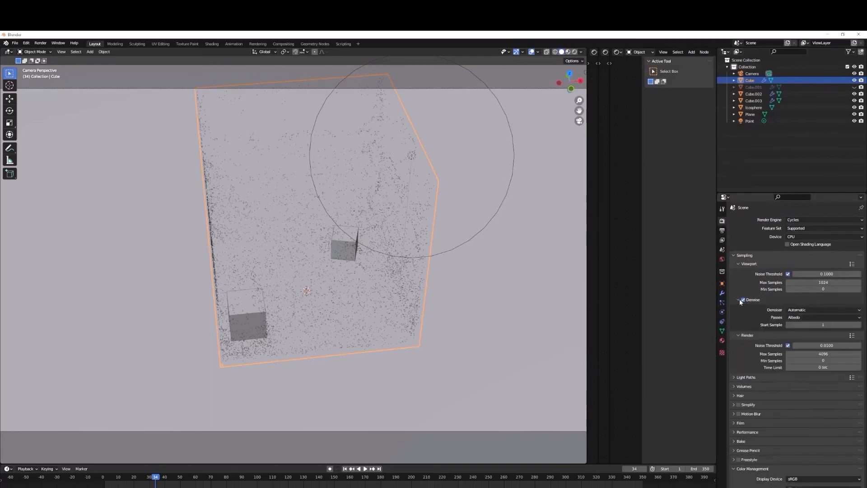
left_click(736, 297)
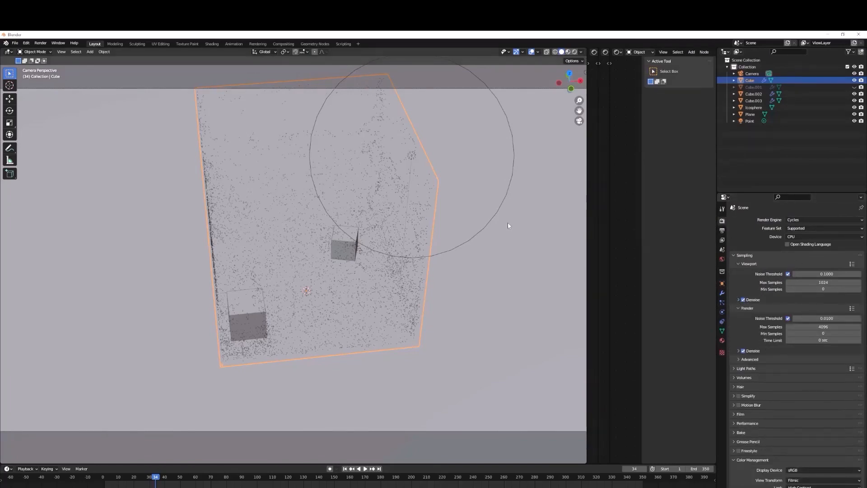
key("F12")
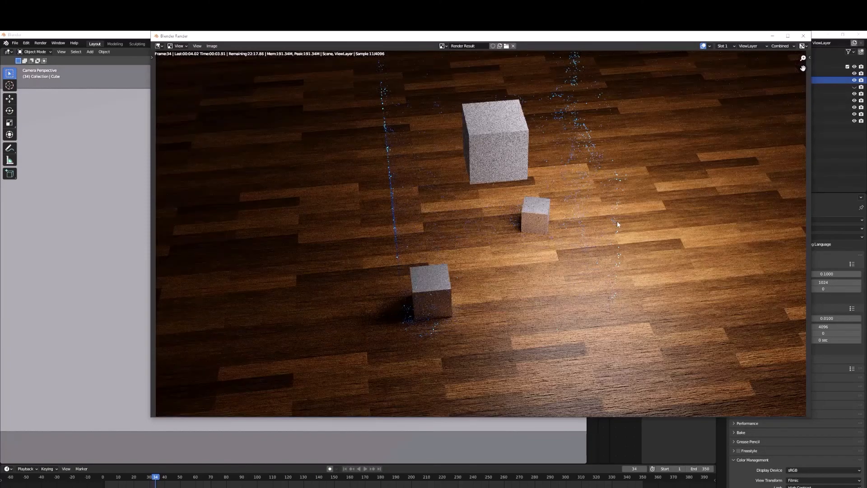
left_click(803, 36)
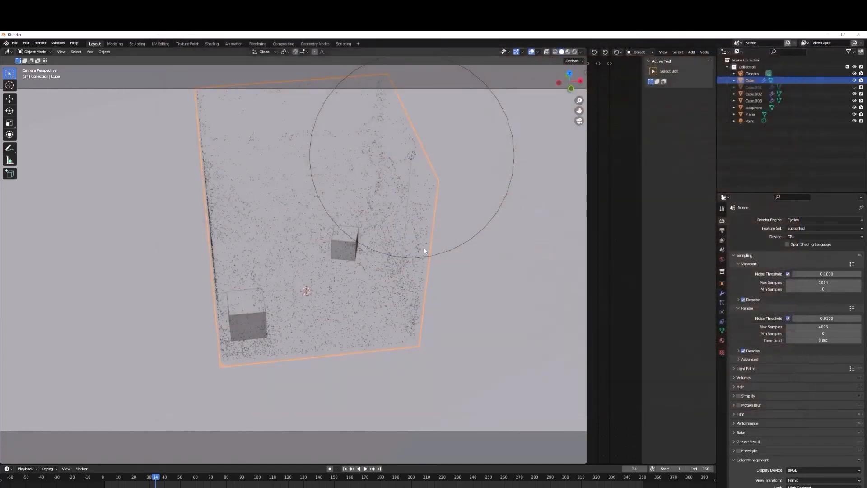
Hide the domain cube's Liquid particles in the viewport, set their display amount to 100%, and test-render the frame
left_click(721, 302)
left_click(842, 221)
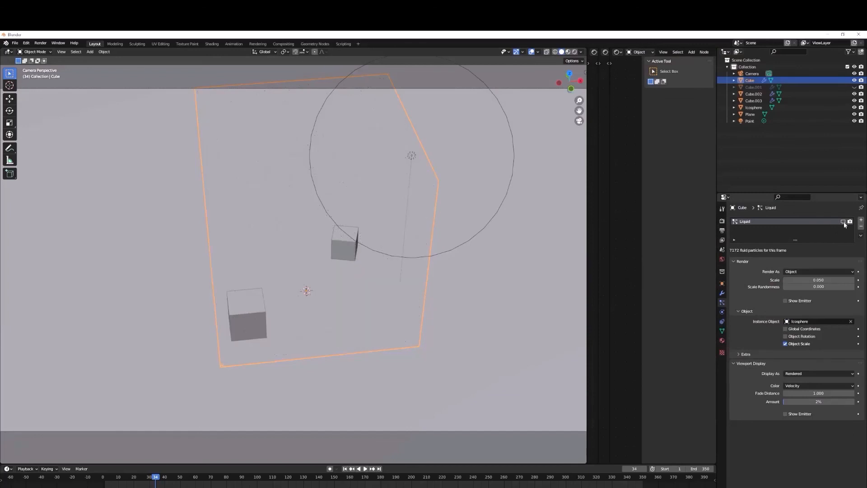
left_click_drag(818, 401, 855, 404)
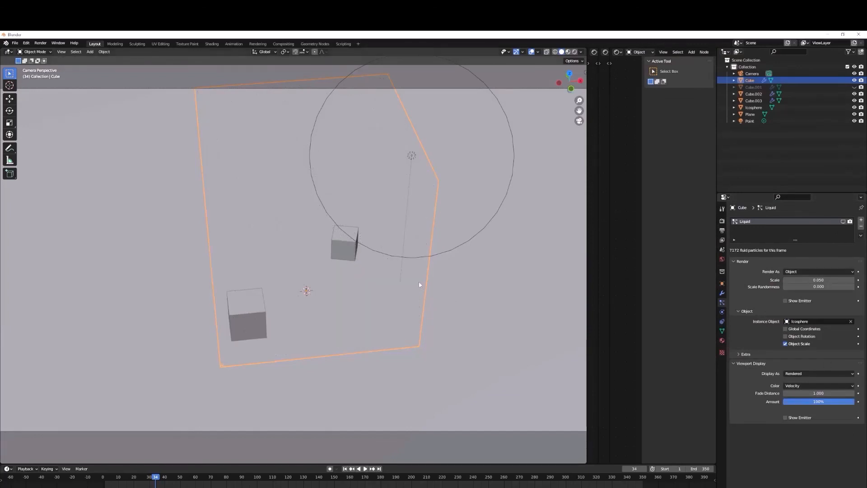
key("F12")
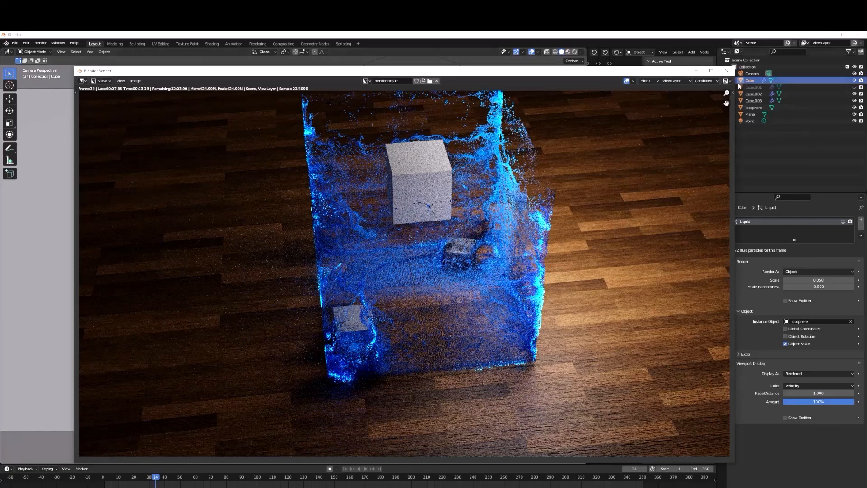
left_click(727, 71)
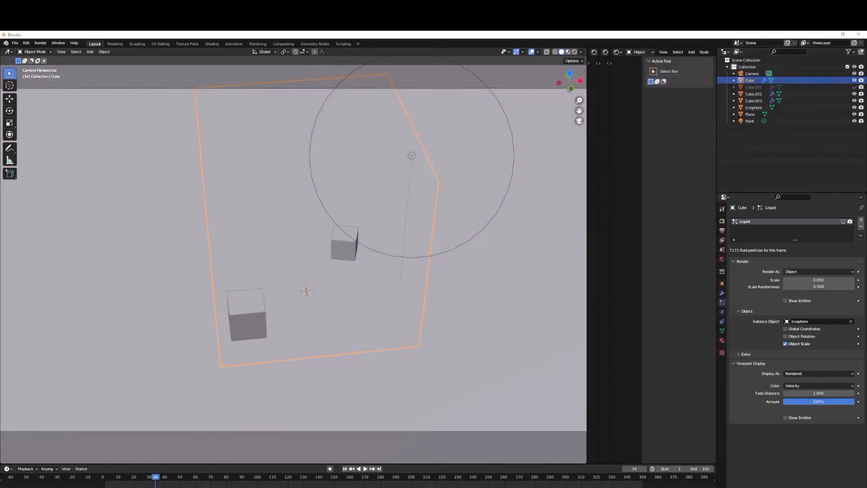
Toggle Cube.001's viewport visibility on and back off, and bring up the command for rendering the animation
left_click(846, 87)
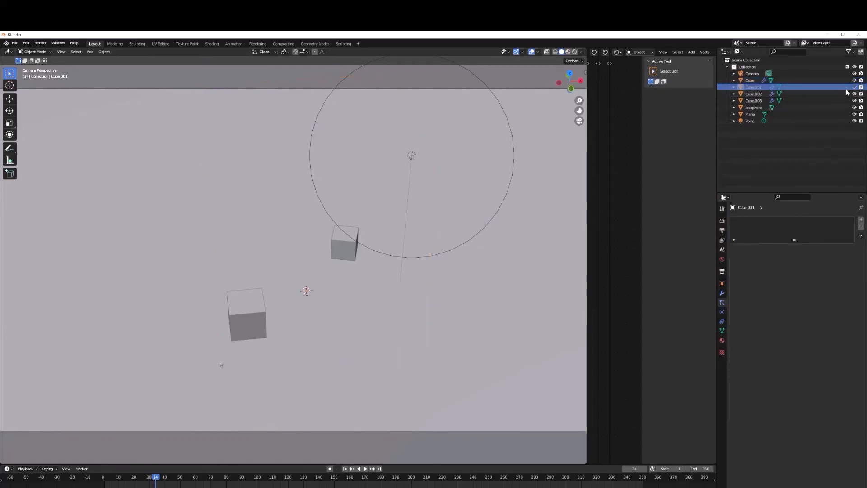
left_click(854, 87)
left_click(853, 88)
left_click(40, 43)
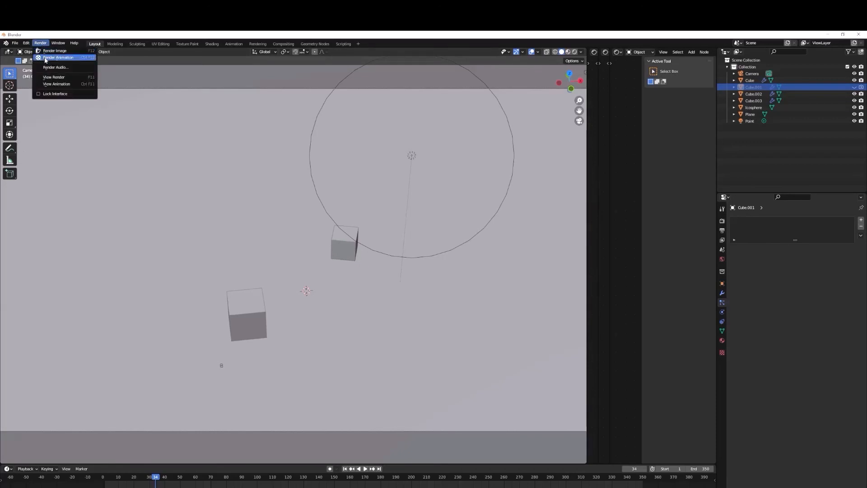